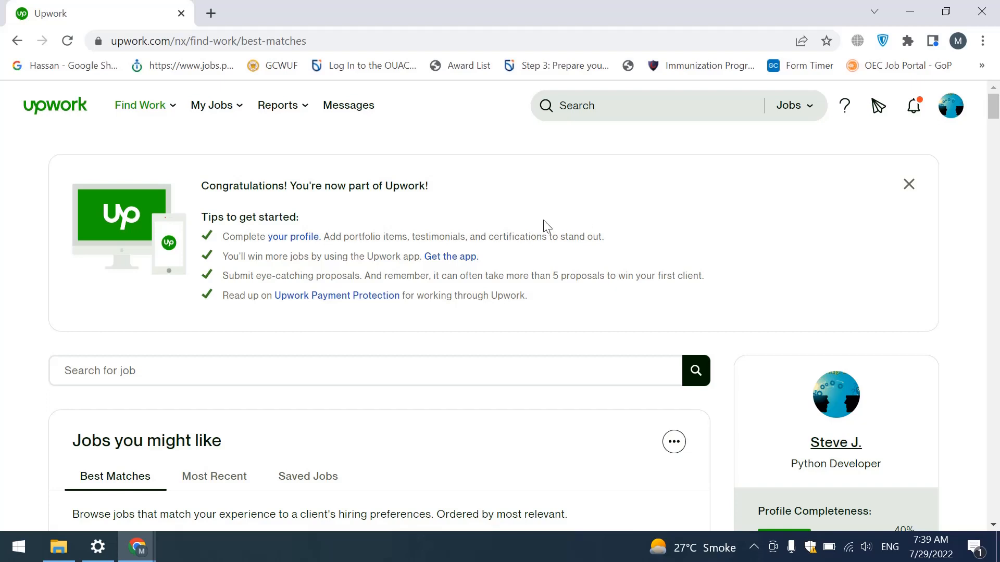
# Check the name shown in the freelancer account menu and close the menu
pyautogui.click(950, 109)
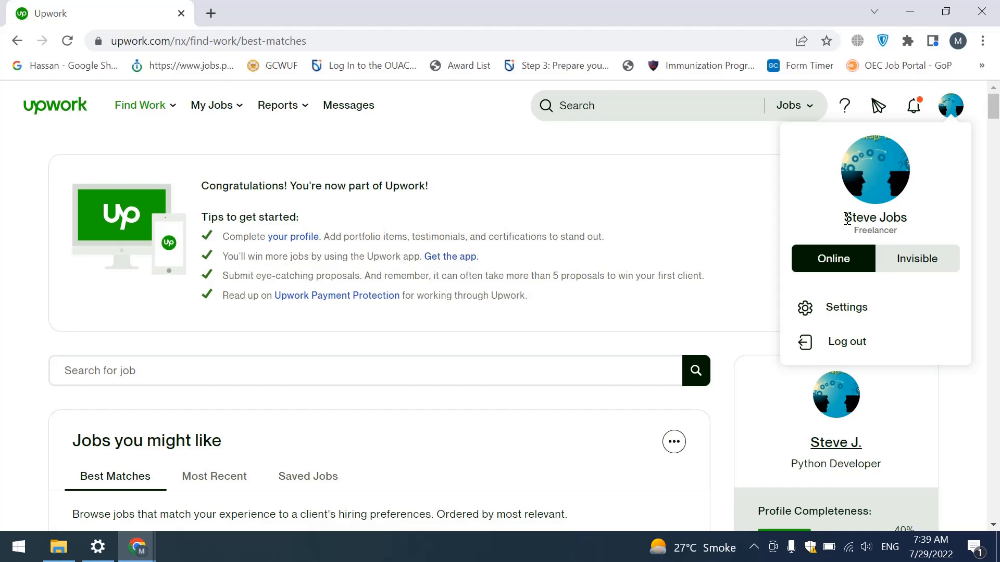
pyautogui.moveTo(848, 218); pyautogui.dragTo(919, 221)
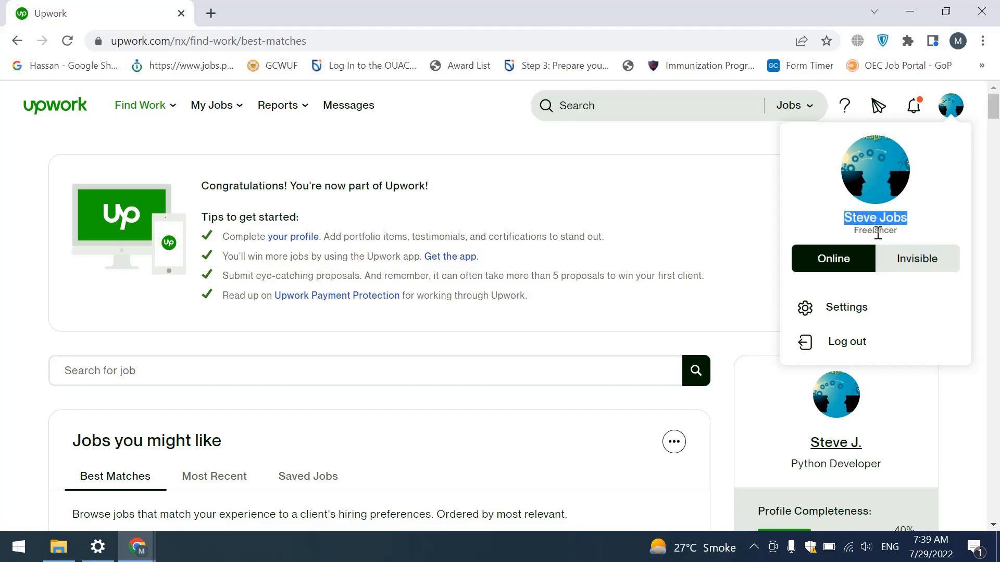
pyautogui.click(734, 207)
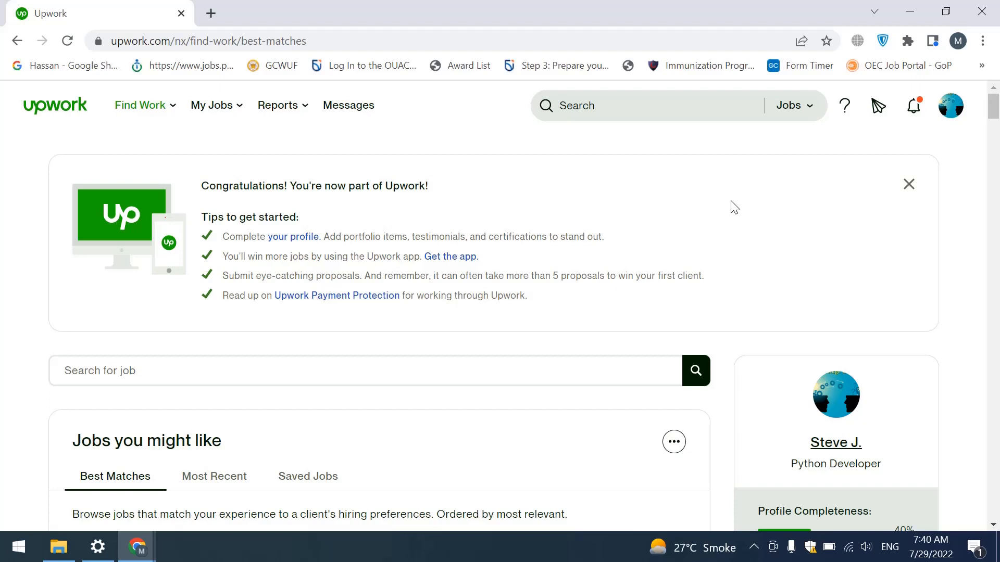
# Go to My Project Dashboard and start creating a new Project Catalog project
pyautogui.moveTo(242, 117)
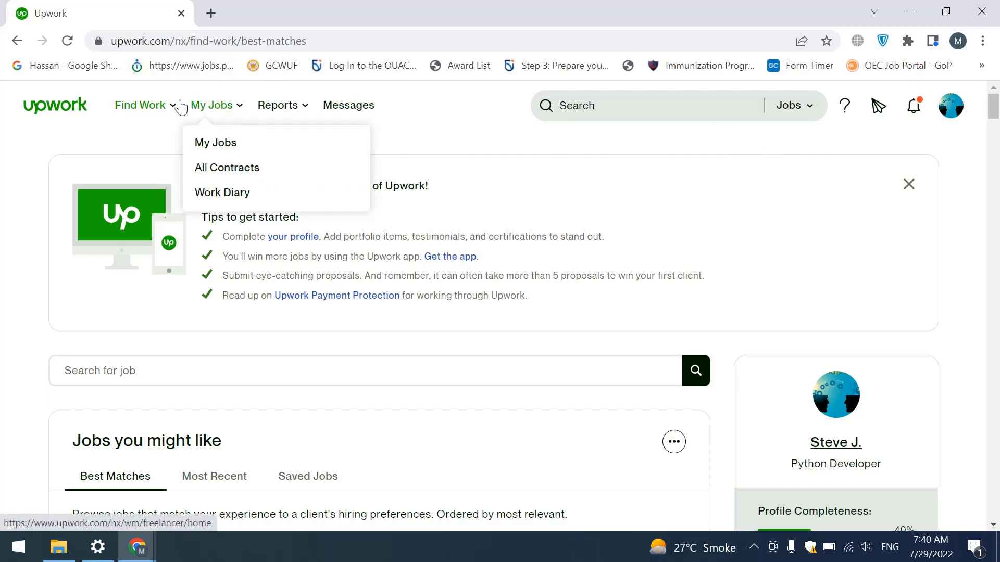
pyautogui.moveTo(174, 106)
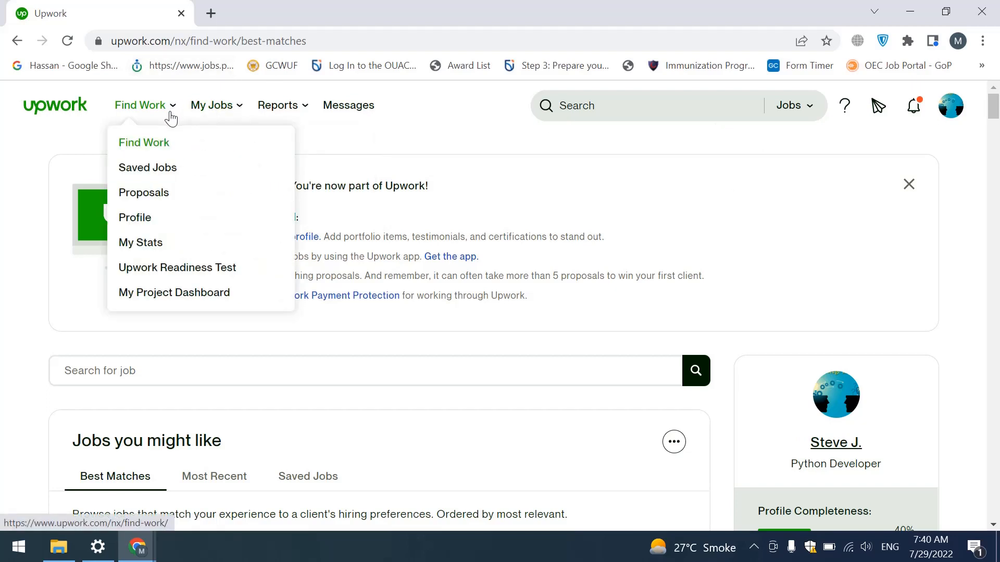
pyautogui.click(170, 295)
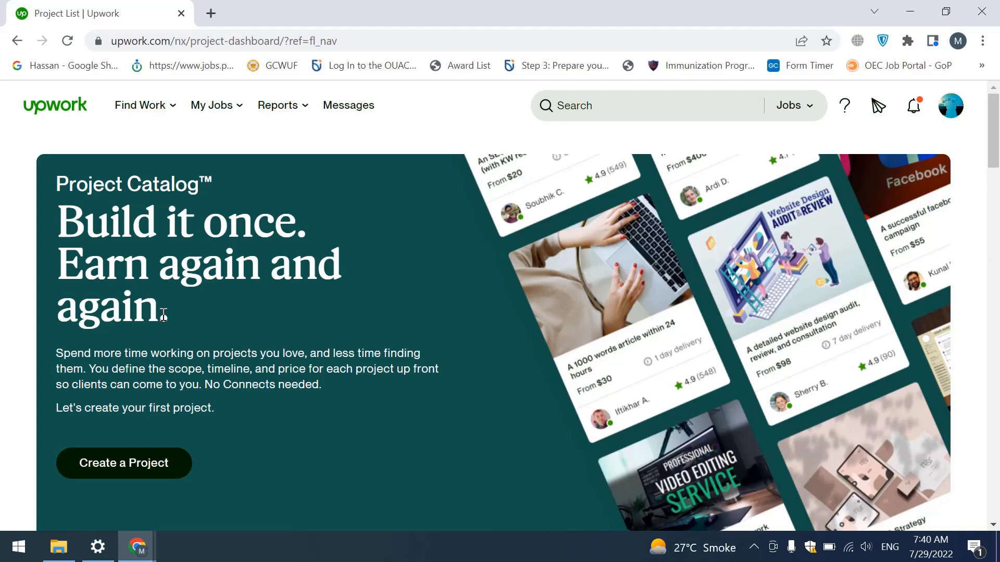
pyautogui.click(135, 470)
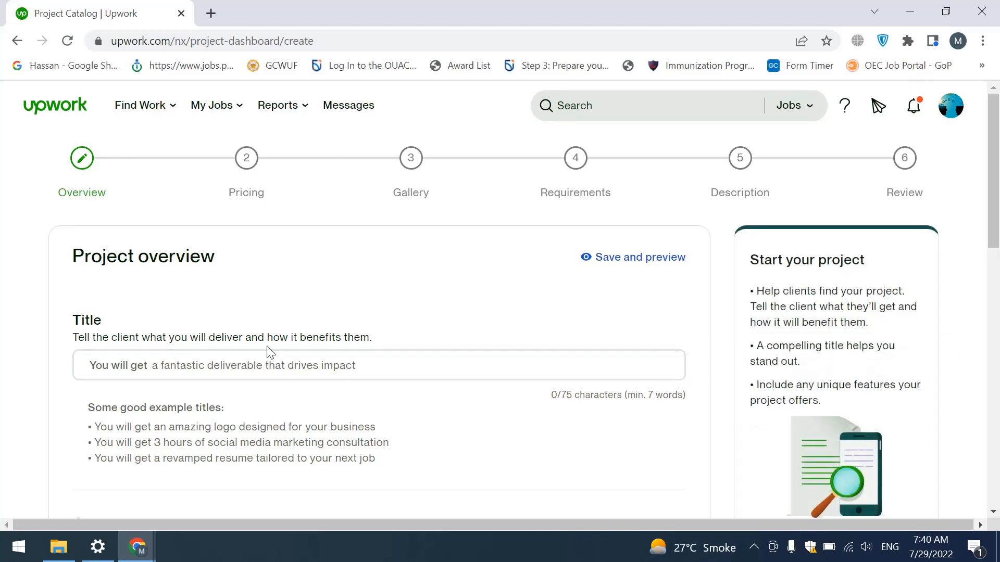
# Complete the project title "You will get" with "an amazing desktop applications using python"
pyautogui.click(384, 359)
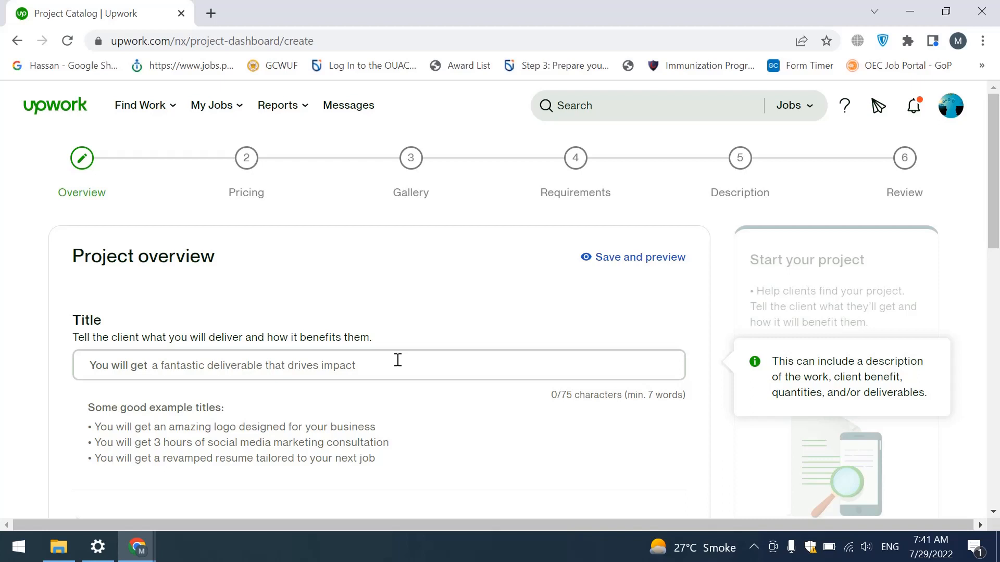
pyautogui.click(397, 362)
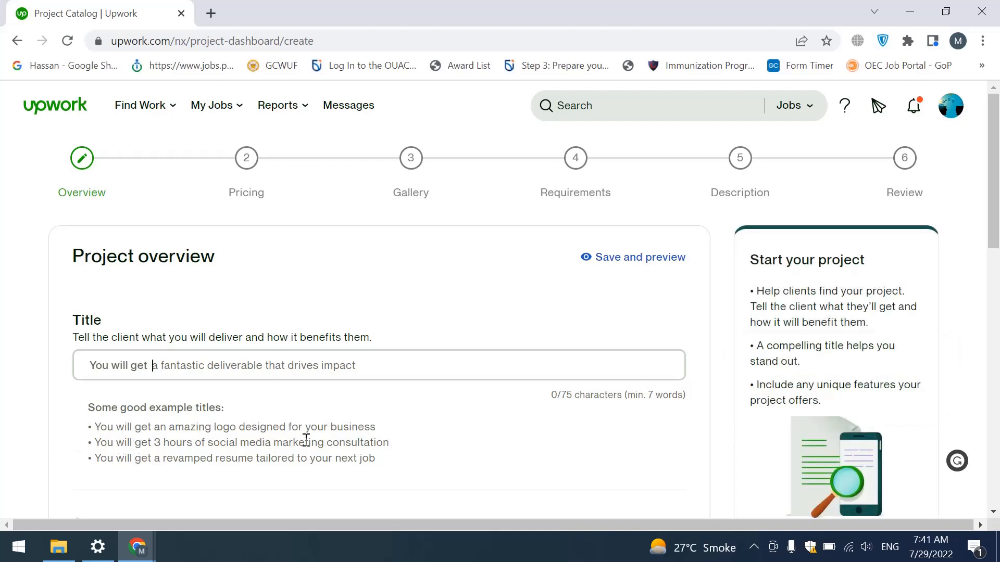
pyautogui.moveTo(97, 370)
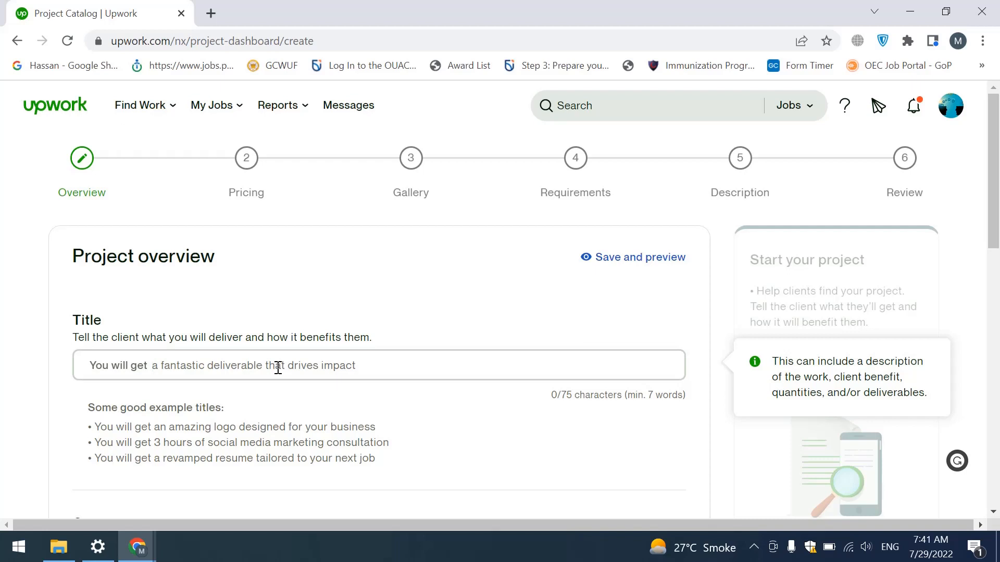
pyautogui.write('an a')
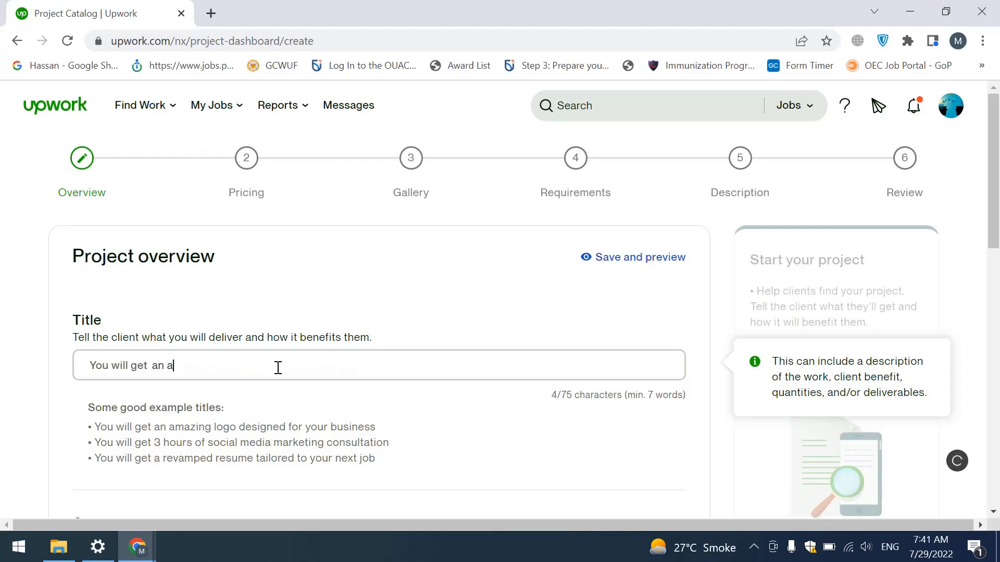
pyautogui.write('mazing desktop application')
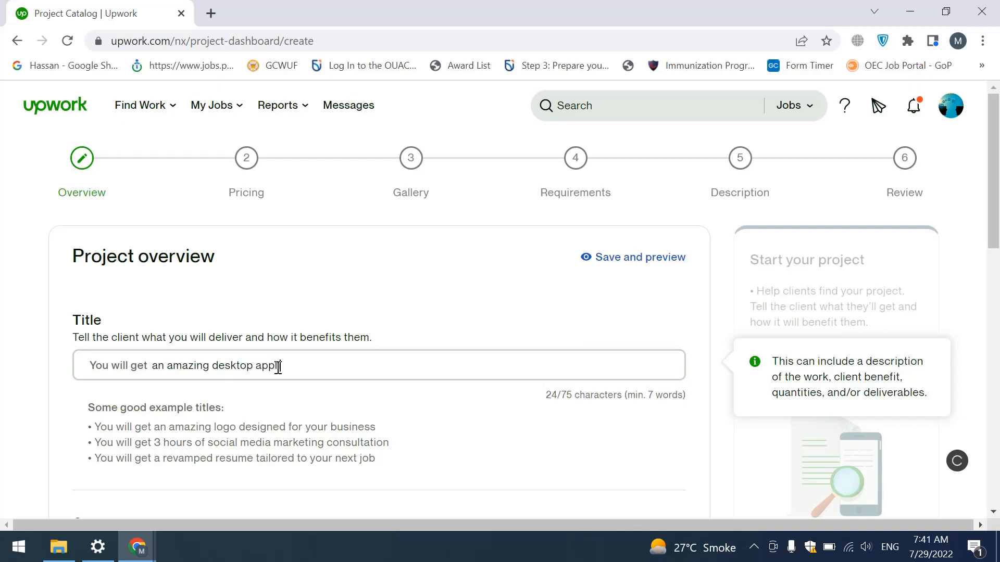
pyautogui.write('s using python')
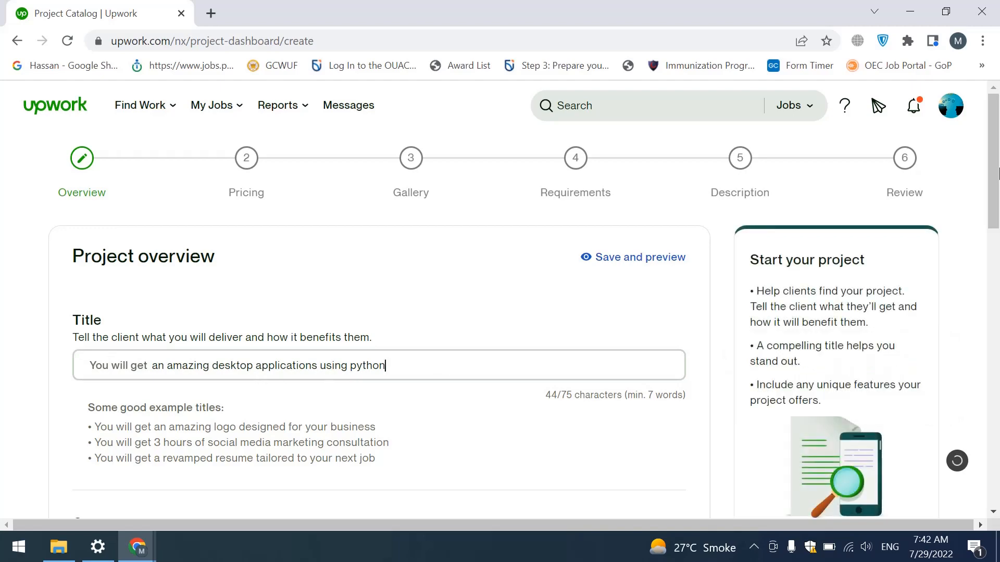
# Try the suggested category Design > Building Information Modeling > Coordination & Clash Detection and review its project attributes
pyautogui.moveTo(997, 172); pyautogui.dragTo(997, 262)
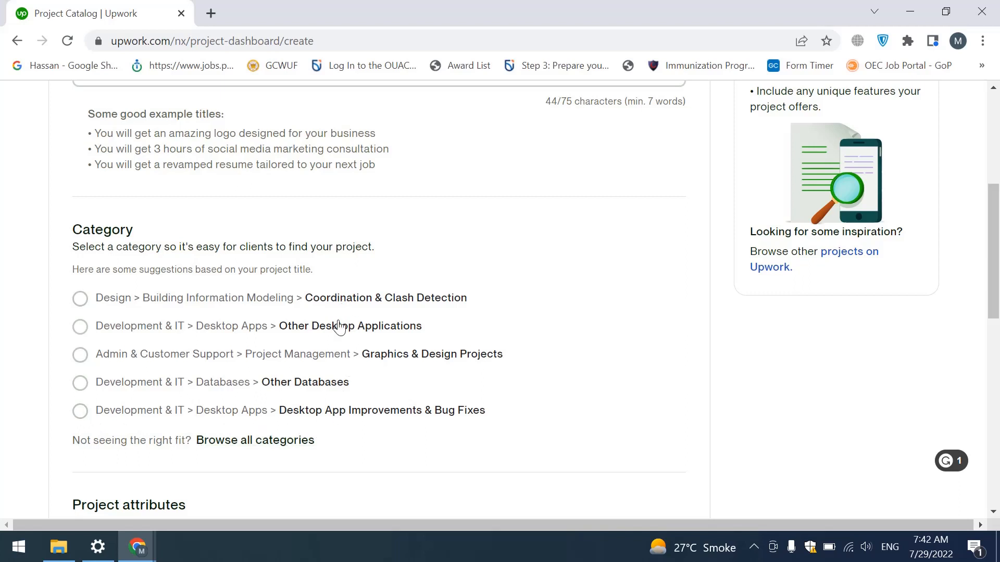
pyautogui.click(81, 299)
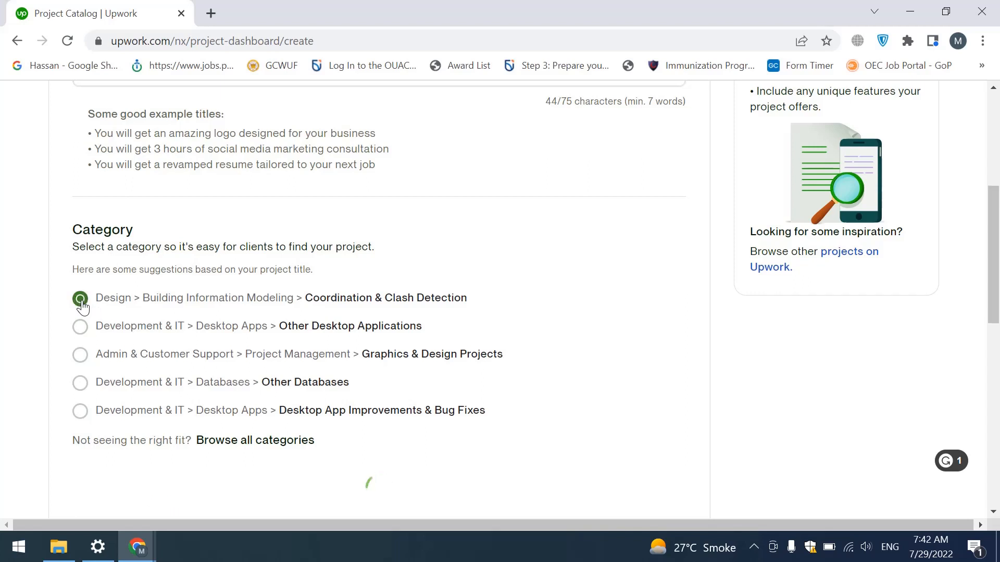
pyautogui.moveTo(995, 218); pyautogui.dragTo(997, 288)
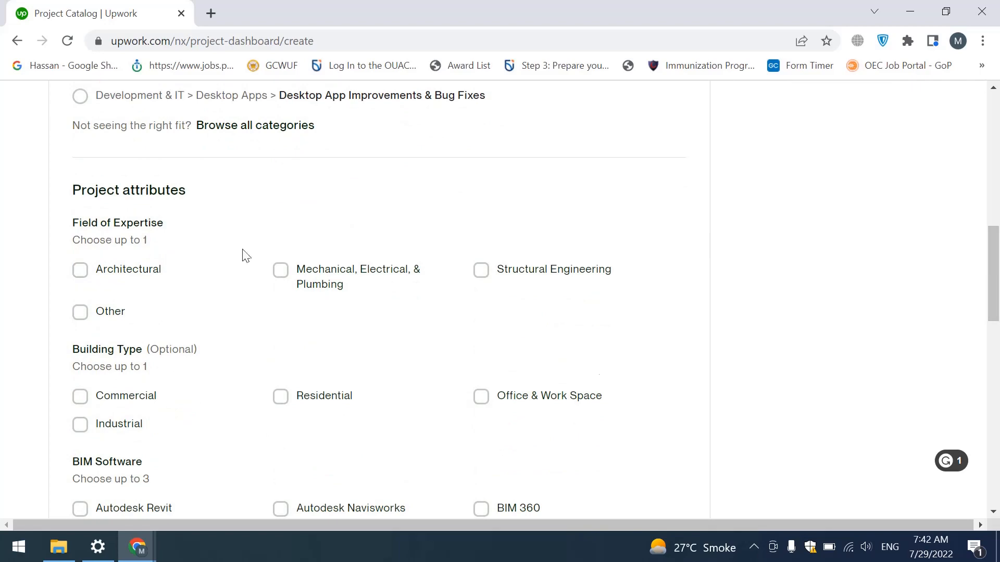
pyautogui.moveTo(996, 306); pyautogui.dragTo(996, 233)
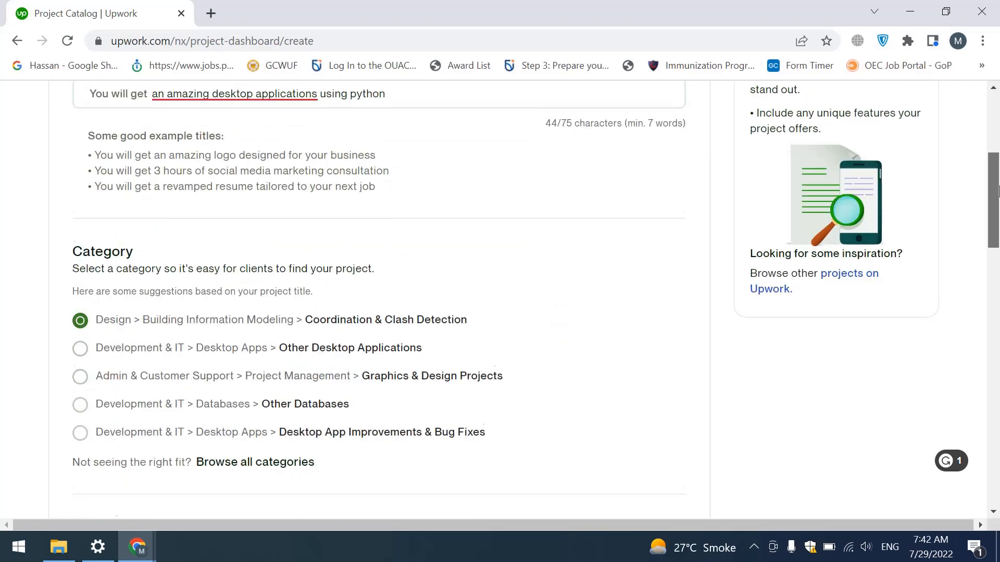
pyautogui.moveTo(998, 190); pyautogui.dragTo(997, 264)
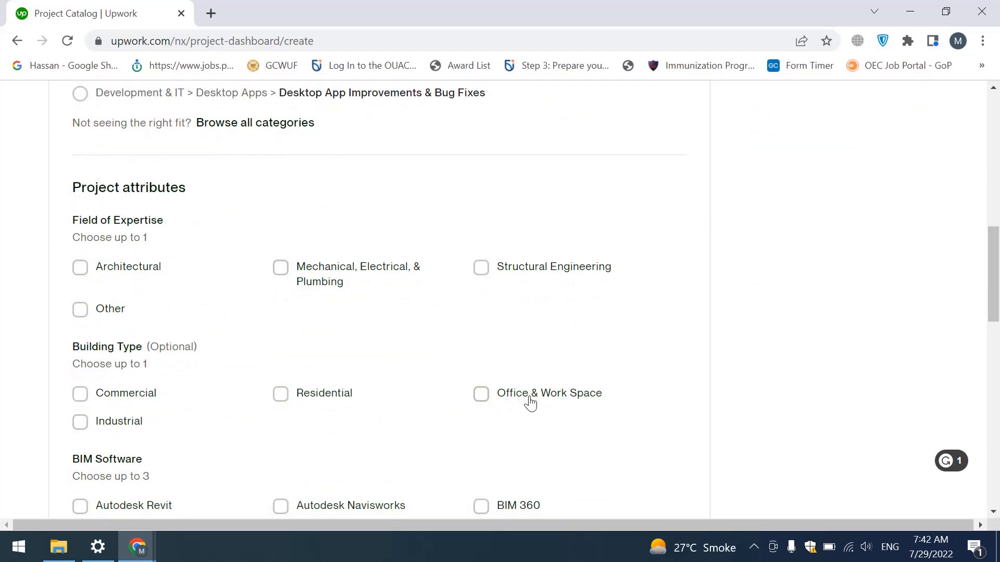
# Check the project title's wording and set the category to Development & IT > Desktop Apps > Other Desktop Applications
pyautogui.moveTo(989, 320); pyautogui.dragTo(989, 221)
pyautogui.click(402, 224)
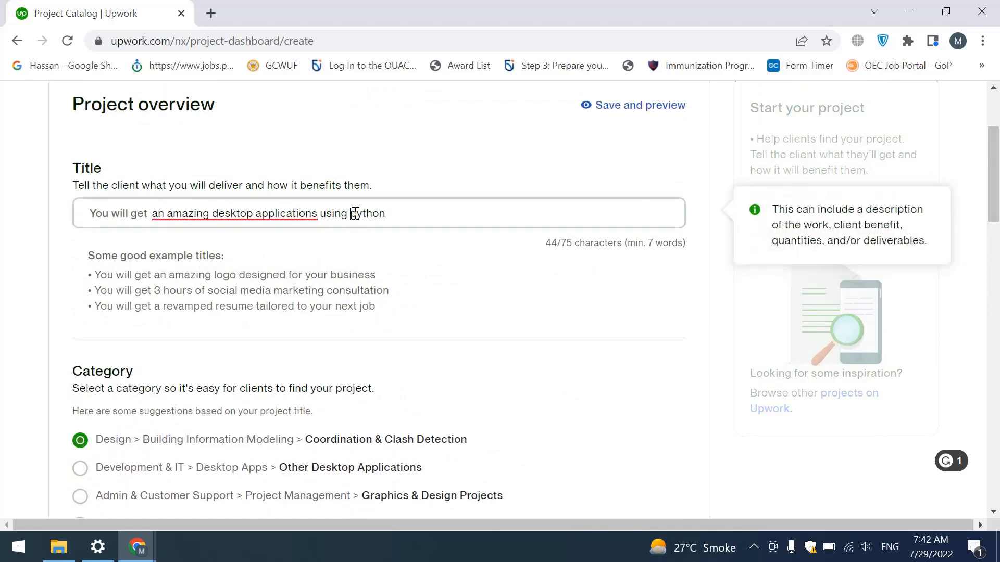
pyautogui.moveTo(350, 212); pyautogui.dragTo(389, 213)
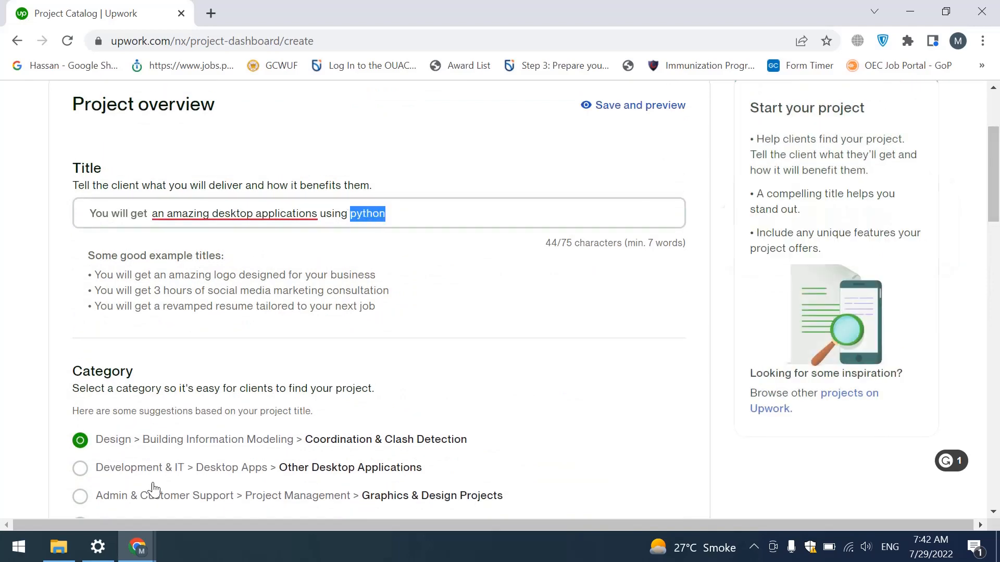
pyautogui.moveTo(997, 165); pyautogui.dragTo(997, 200)
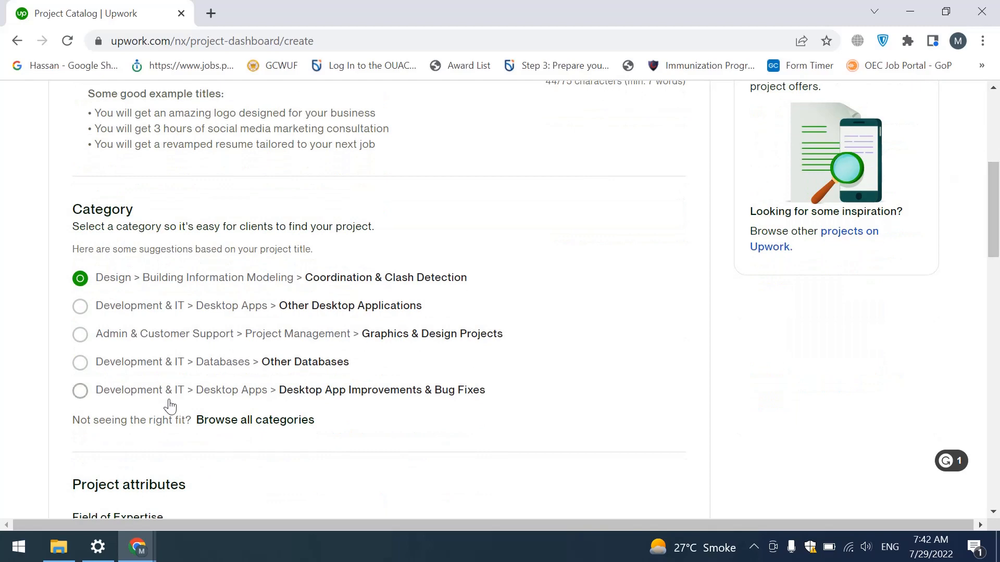
pyautogui.click(81, 307)
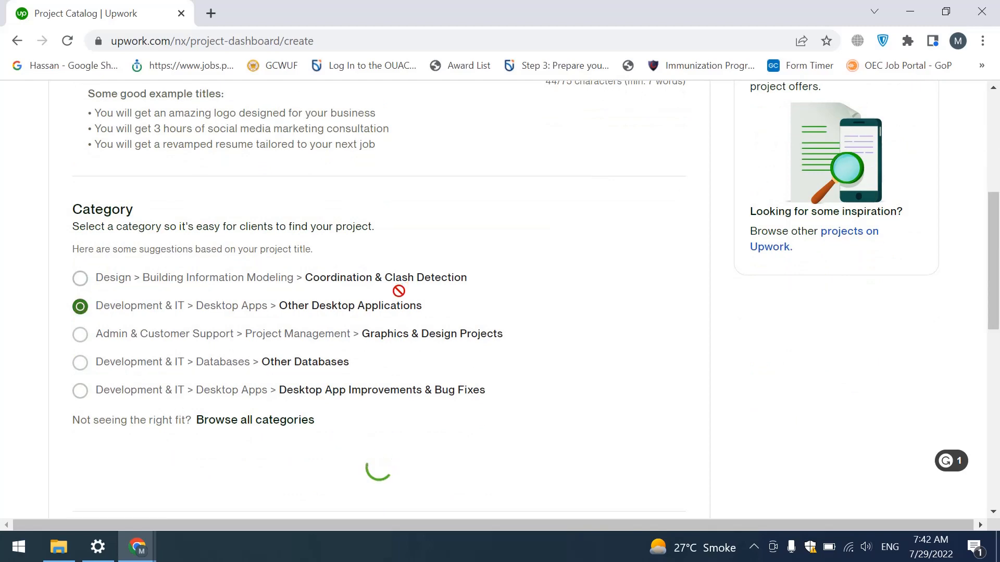
# Choose Python as the programming language and Windows as the operating system in the project attributes
pyautogui.moveTo(994, 227); pyautogui.dragTo(994, 270)
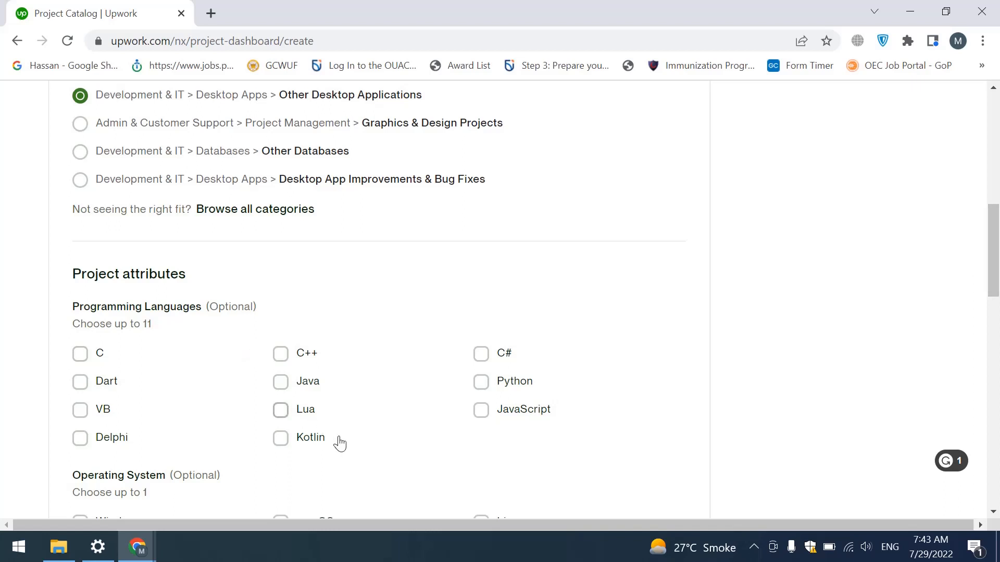
pyautogui.click(483, 388)
pyautogui.scroll(-2, 994, 267)
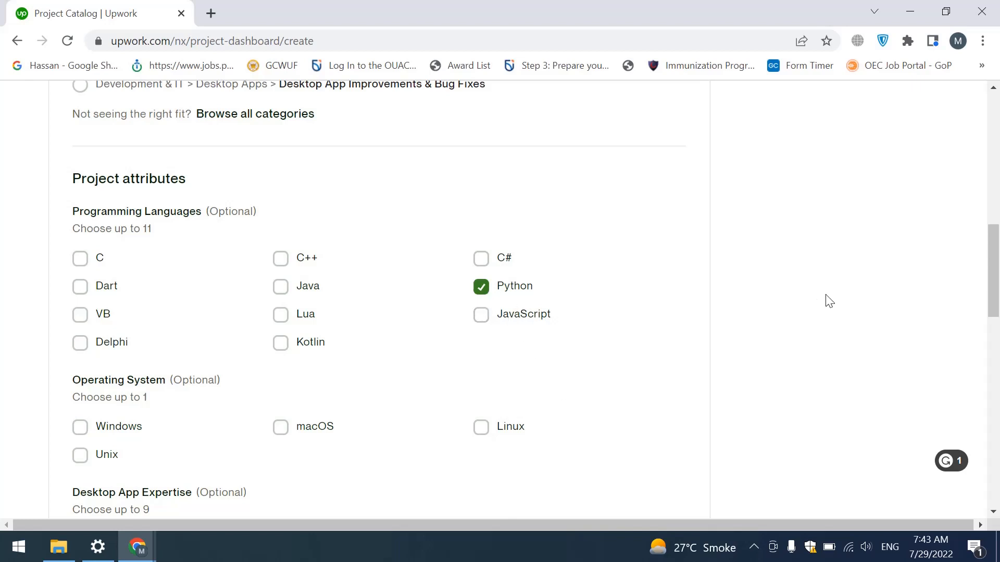
pyautogui.moveTo(998, 285); pyautogui.dragTo(998, 304)
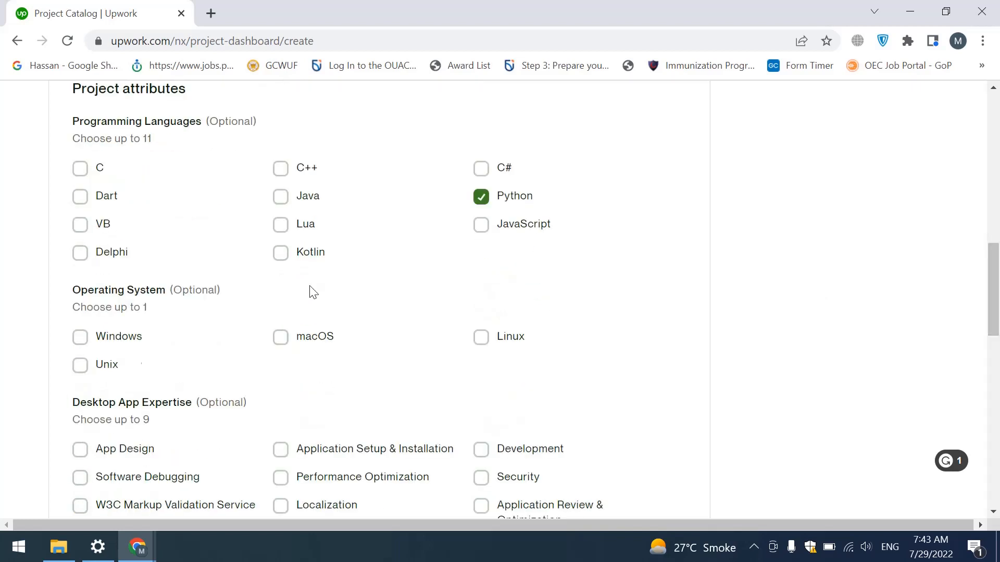
pyautogui.click(82, 341)
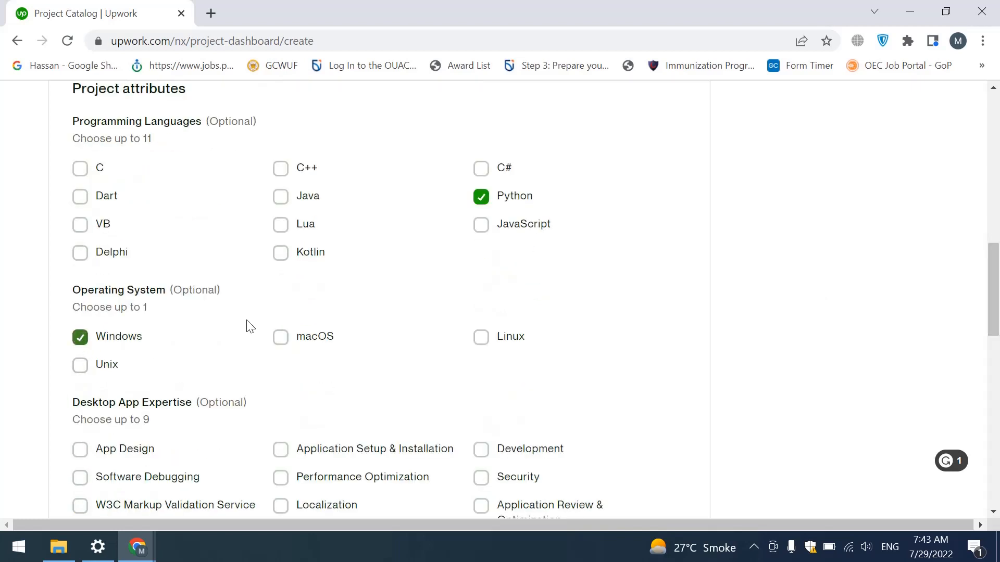
# Try macOS both alongside and instead of Windows as the operating system, and restore the Windows-only selection
pyautogui.click(282, 343)
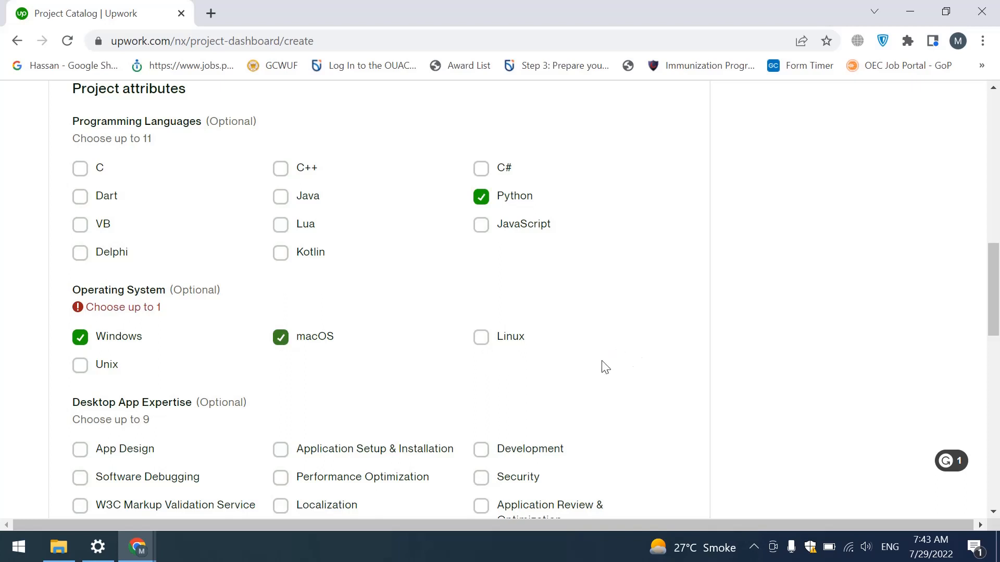
pyautogui.click(279, 340)
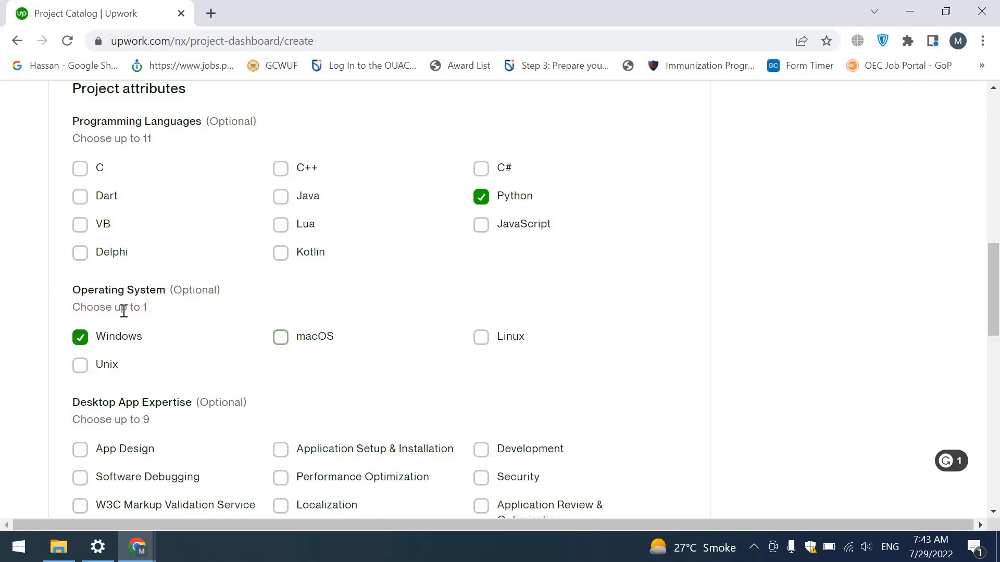
pyautogui.click(81, 337)
pyautogui.click(281, 340)
pyautogui.click(283, 342)
pyautogui.click(81, 339)
# Select App Design, Application Setup & Installation, Development, Security, Performance Optimization, Software Debugging and Application Review & Optimization as desktop app expertise
pyautogui.scroll(-3, 997, 311)
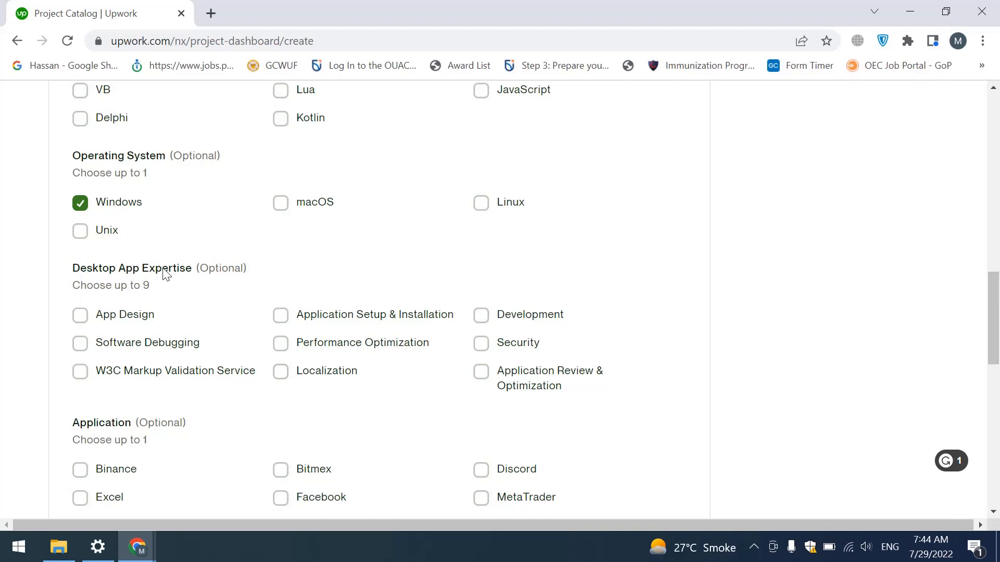
pyautogui.click(82, 315)
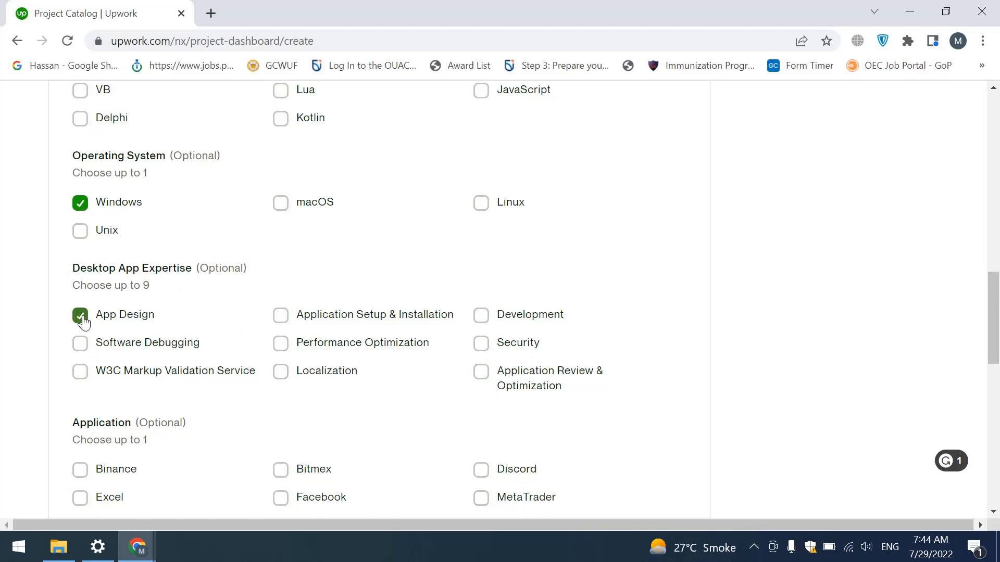
pyautogui.click(284, 321)
pyautogui.click(481, 322)
pyautogui.click(480, 343)
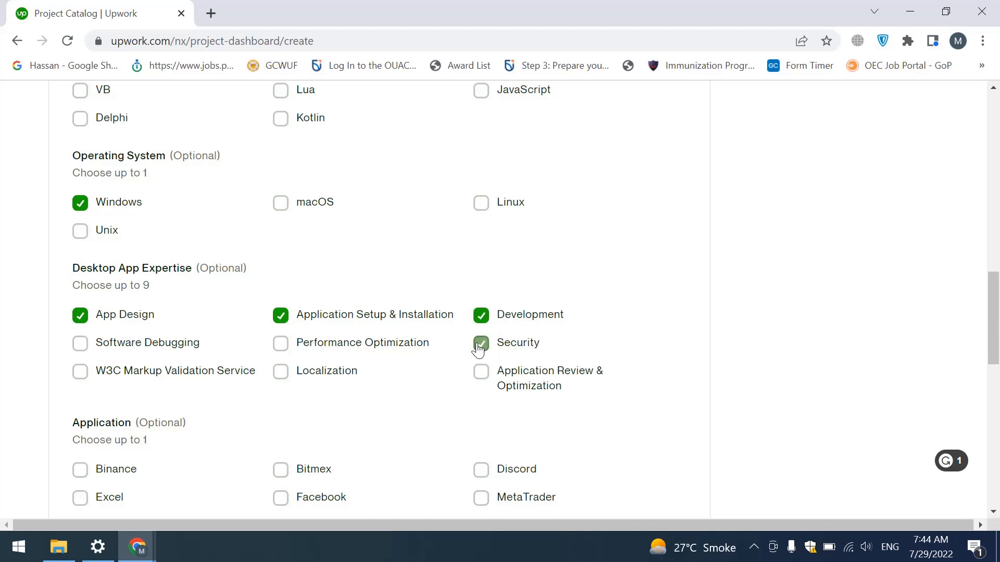
pyautogui.click(283, 349)
pyautogui.click(81, 349)
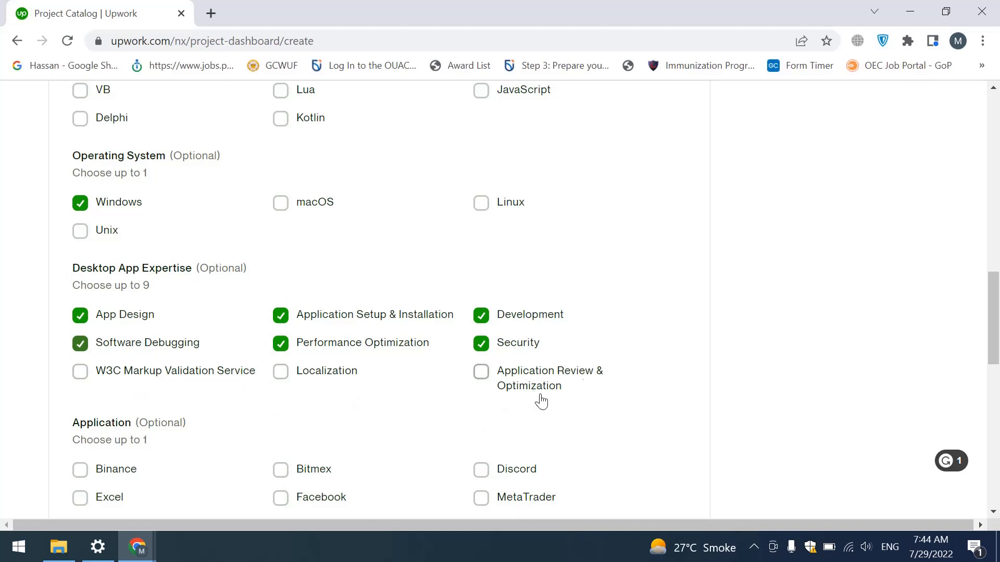
pyautogui.click(481, 374)
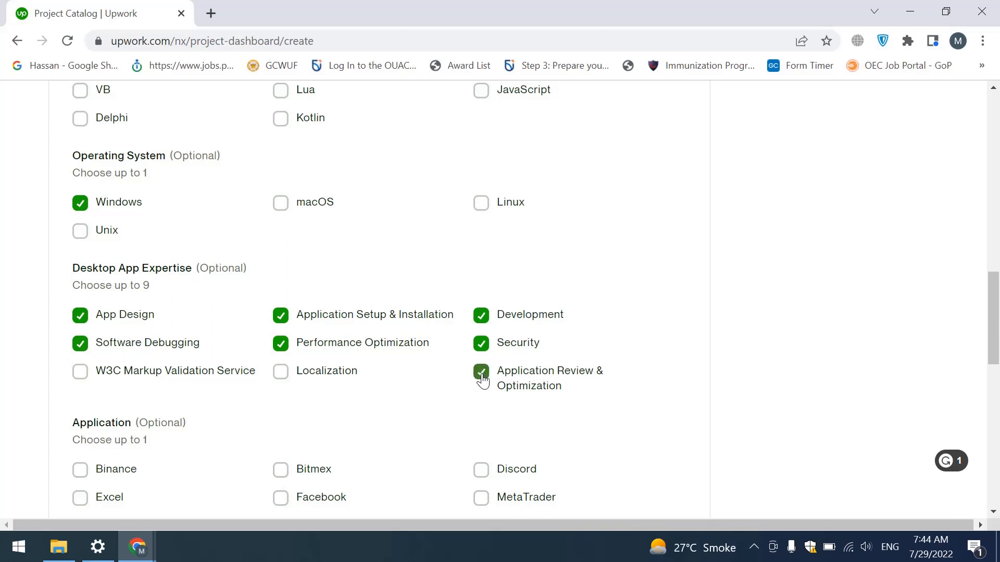
# Choose MySQL as the application in the project attributes
pyautogui.moveTo(995, 344); pyautogui.dragTo(996, 380)
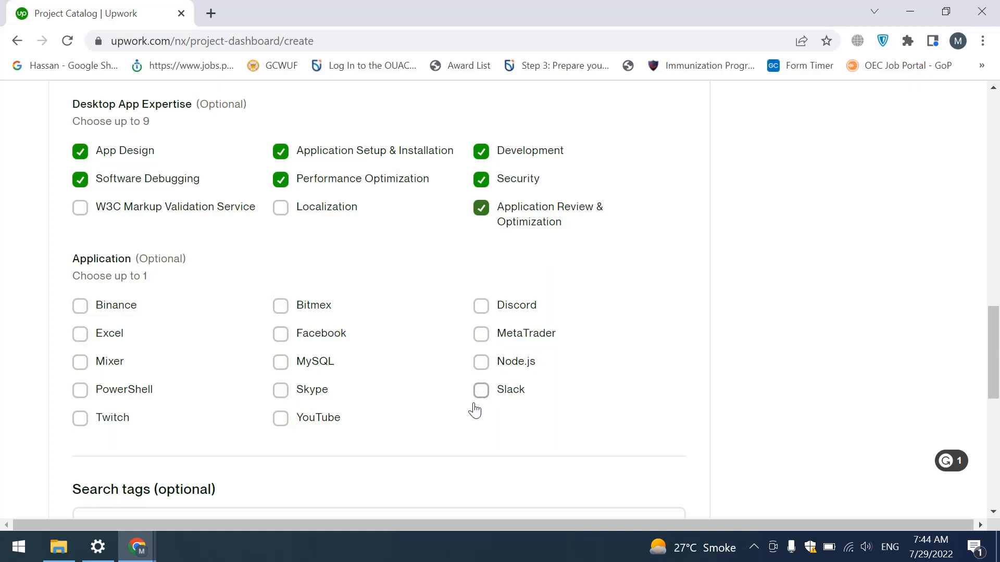
pyautogui.click(284, 367)
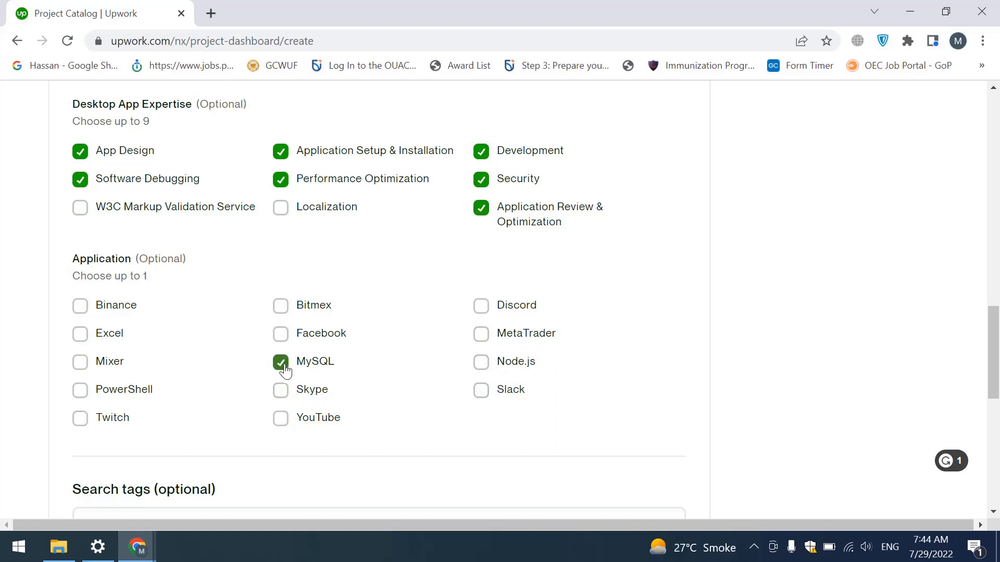
# Add python and python script as search tags for the project
pyautogui.moveTo(997, 343); pyautogui.dragTo(998, 365)
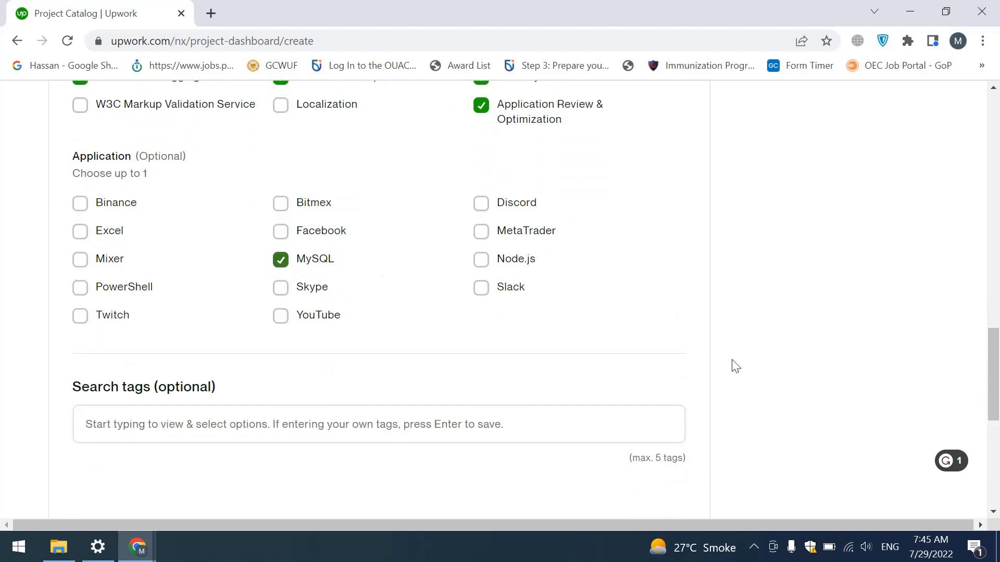
pyautogui.moveTo(997, 431); pyautogui.dragTo(997, 466)
pyautogui.click(468, 252)
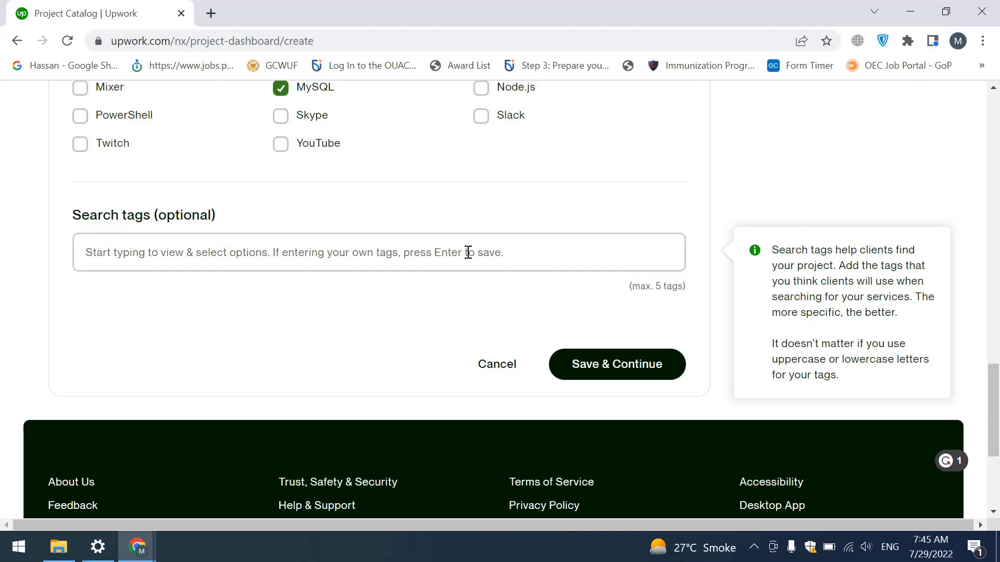
pyautogui.click(468, 252)
pyautogui.write('python')
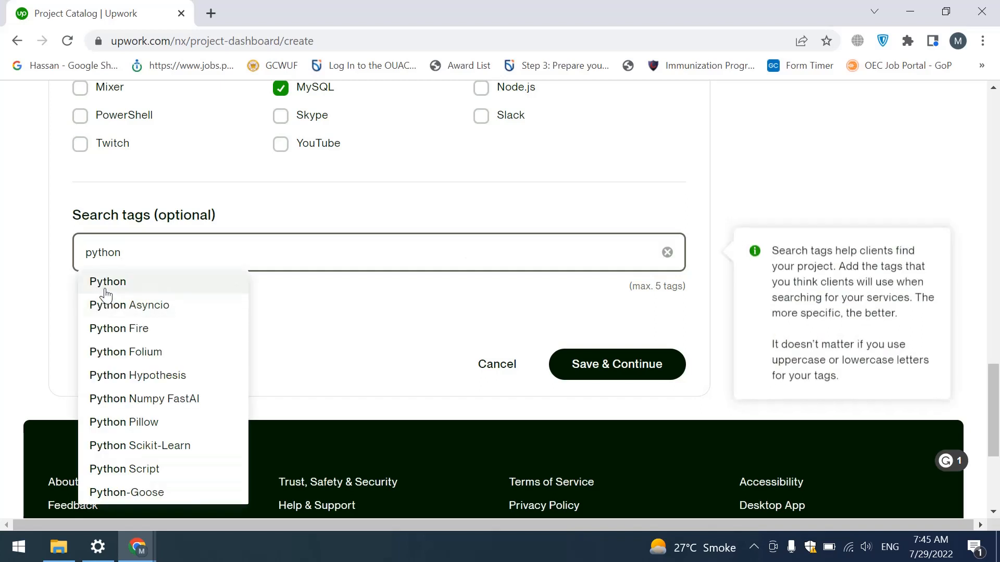
pyautogui.click(108, 291)
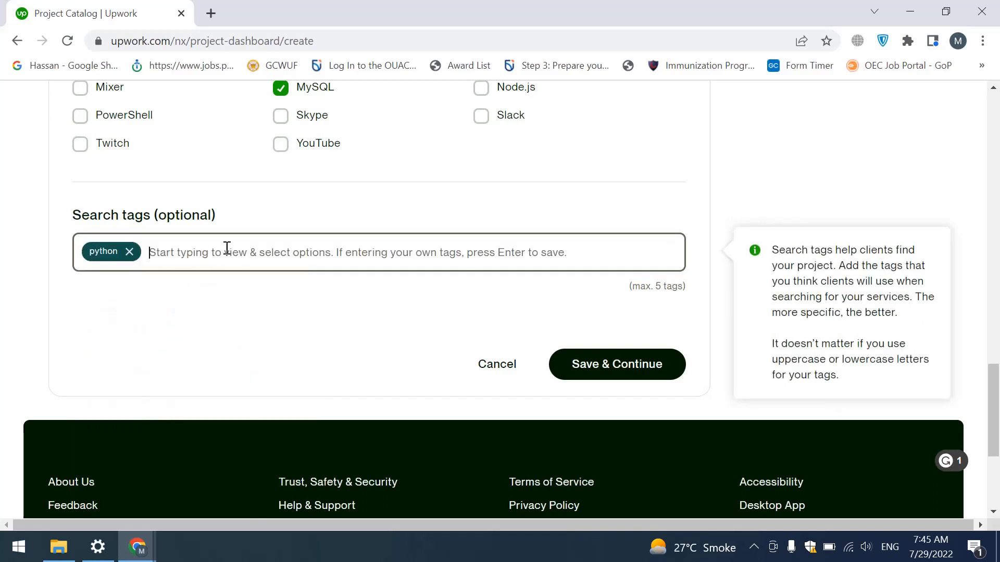
pyautogui.write('pu')
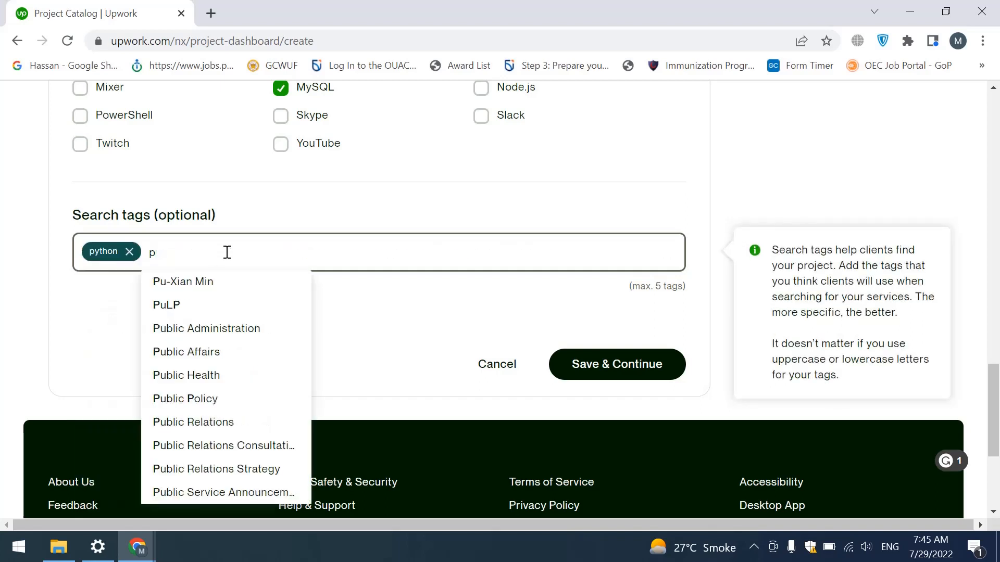
pyautogui.press('BackSpace')
pyautogui.write('ython')
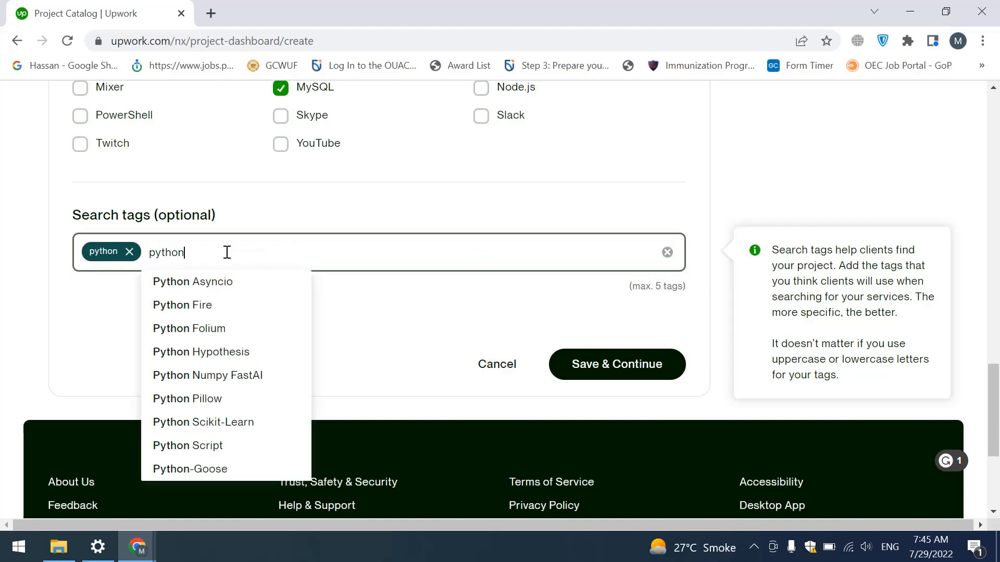
pyautogui.click(200, 448)
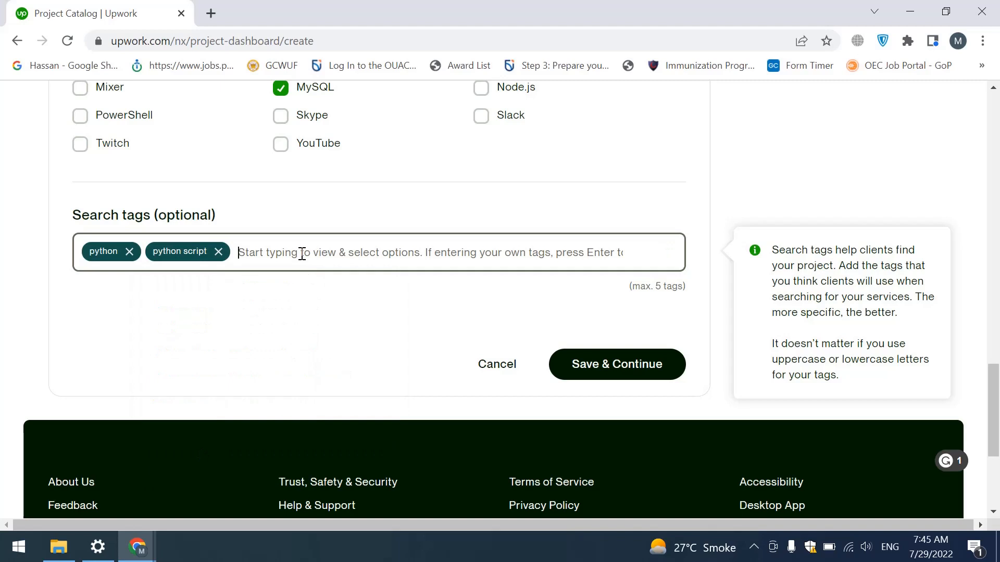
pyautogui.write('python')
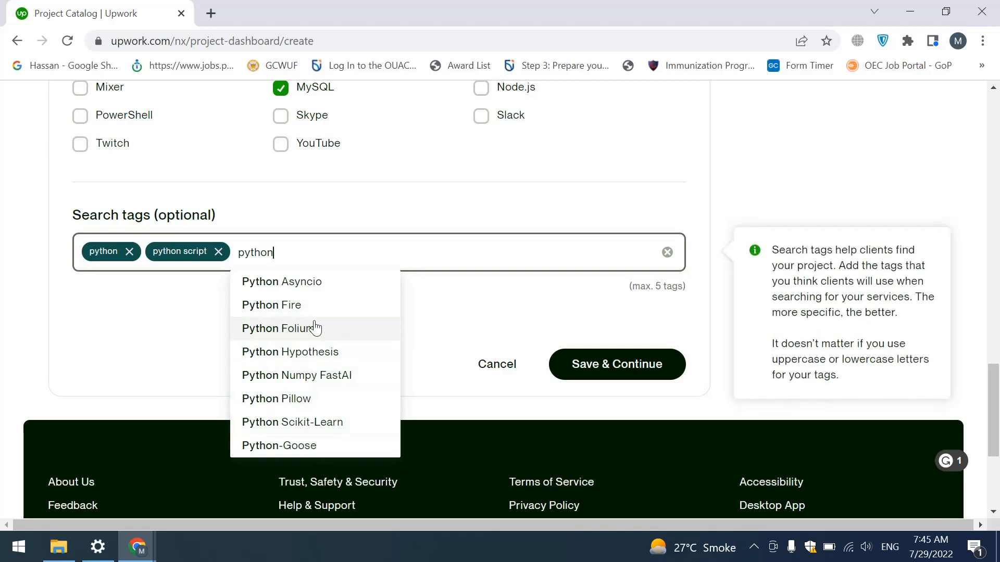
pyautogui.press('BackSpace')
pyautogui.press('BackSpace')
pyautogui.press('BackSpace')
pyautogui.press('BackSpace')
pyautogui.press('BackSpace')
pyautogui.press('BackSpace')
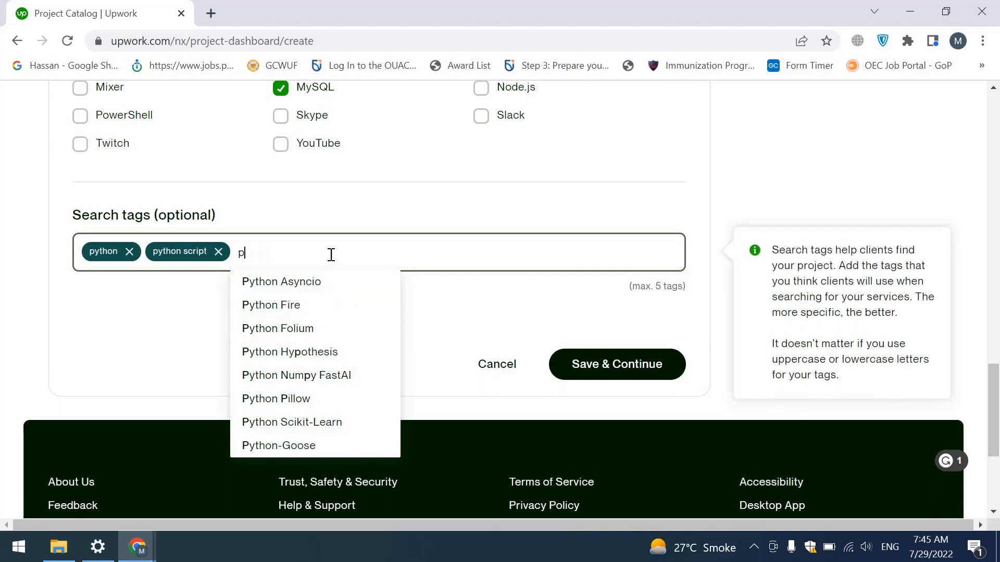
# Add the search tags database, database administration and database architecture, and save the overview to continue to pricing
pyautogui.write('data')
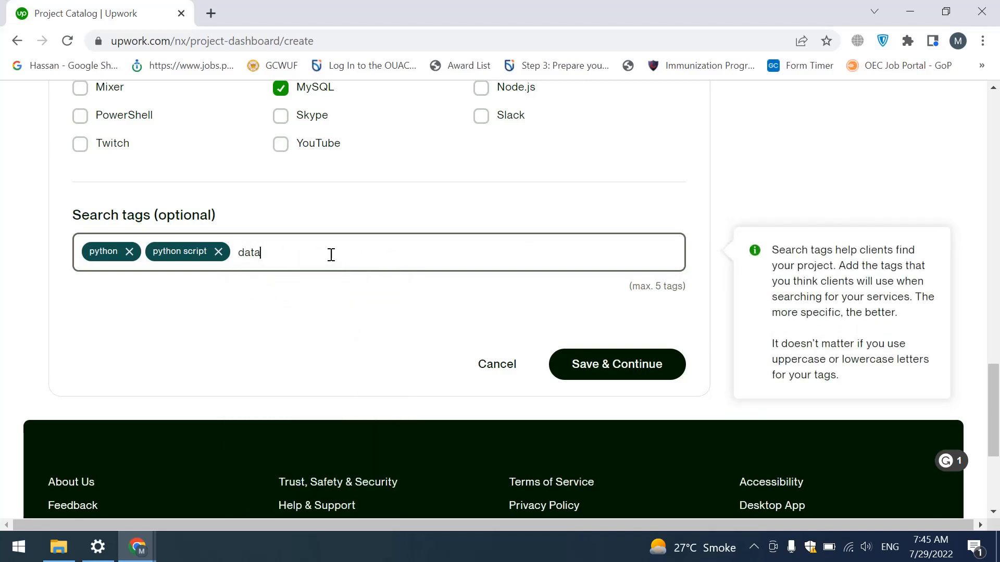
pyautogui.write('base')
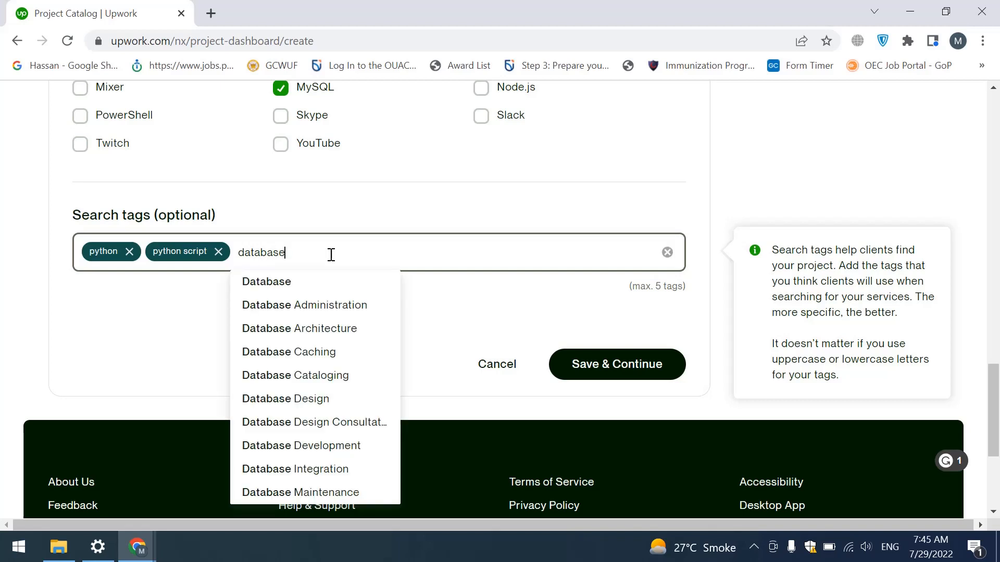
pyautogui.click(264, 281)
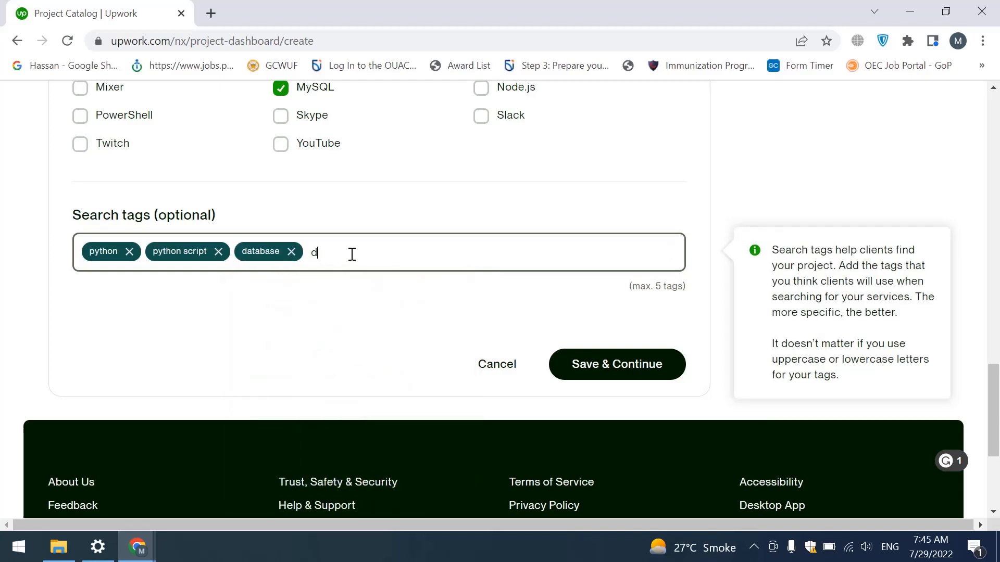
pyautogui.write('database')
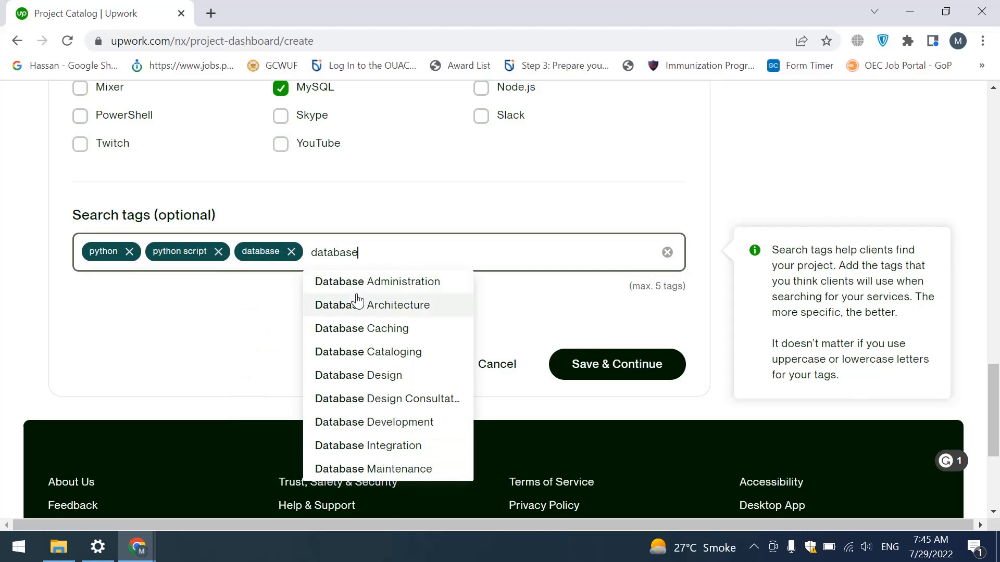
pyautogui.click(377, 286)
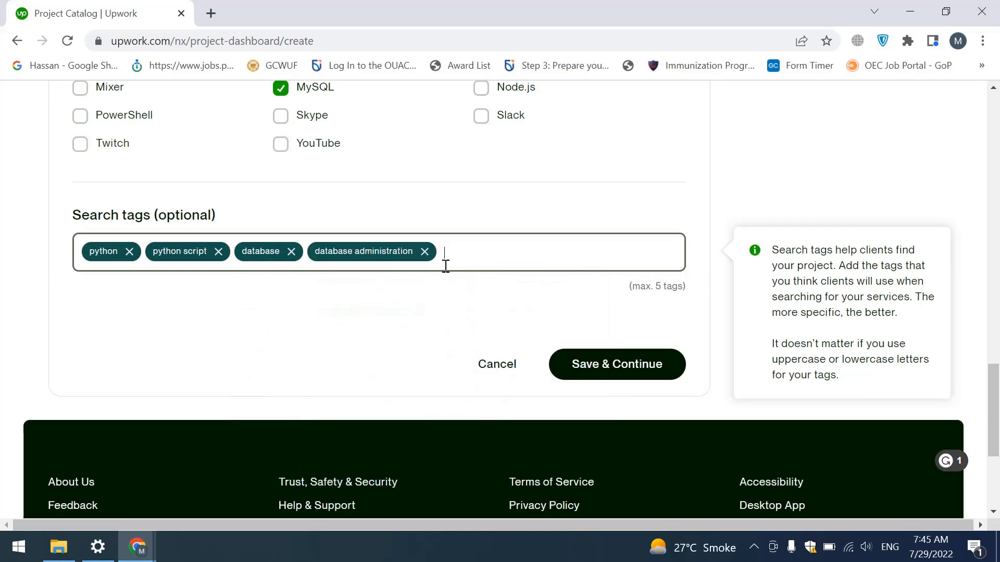
pyautogui.write('database')
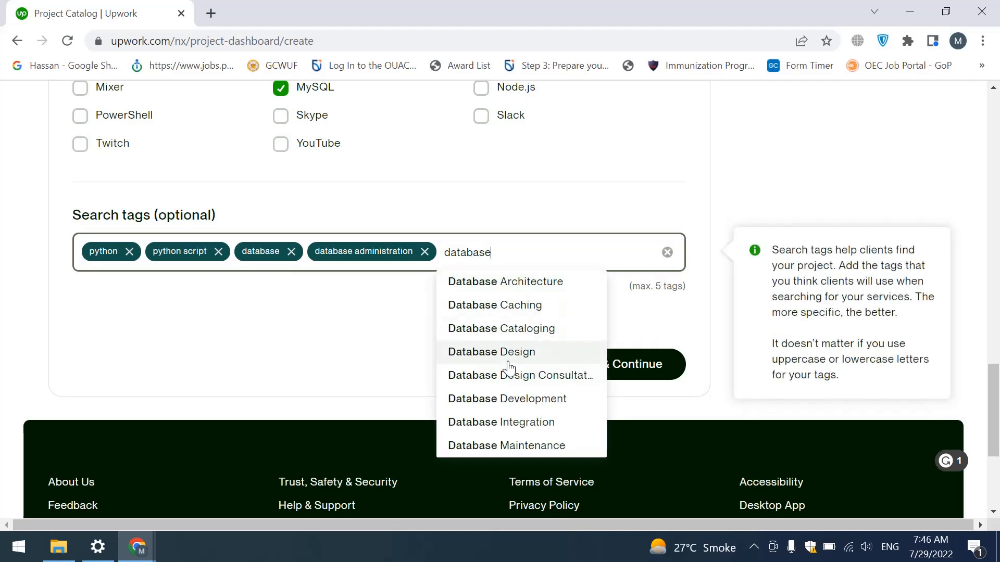
pyautogui.click(524, 286)
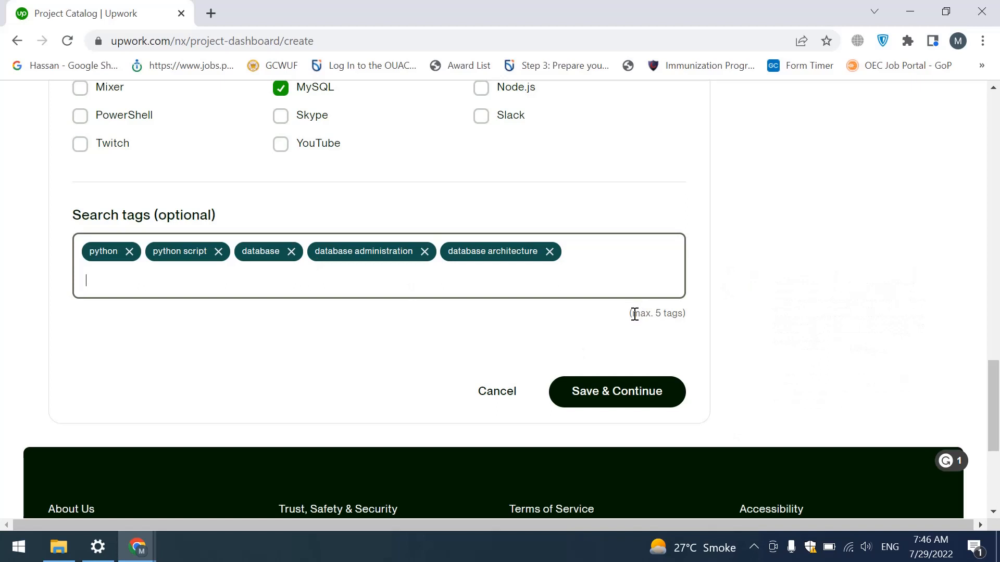
pyautogui.click(620, 406)
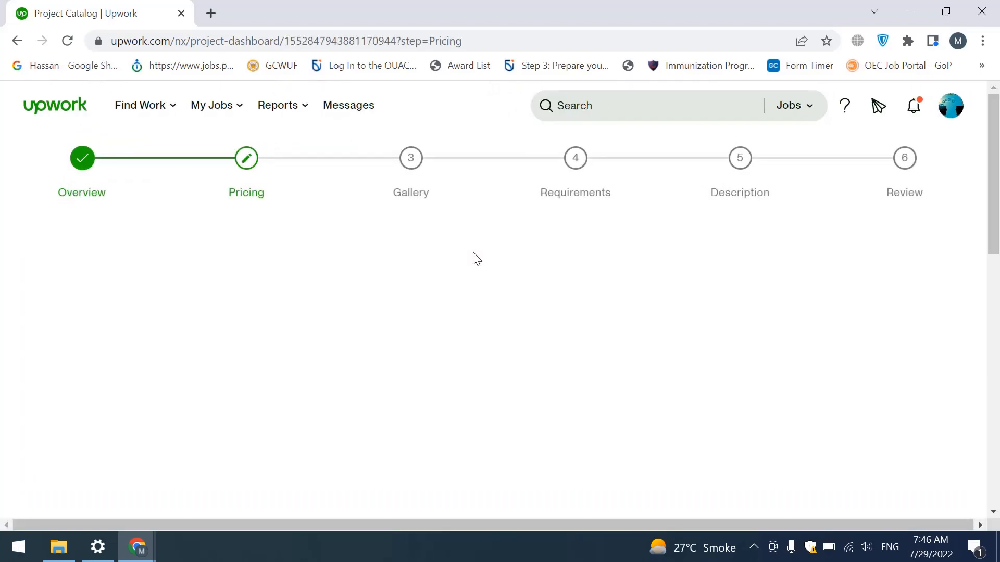
# Try the pricing setup with a single tier, look through its fields, and restore the three tiers
pyautogui.scroll(-2, 263, 308)
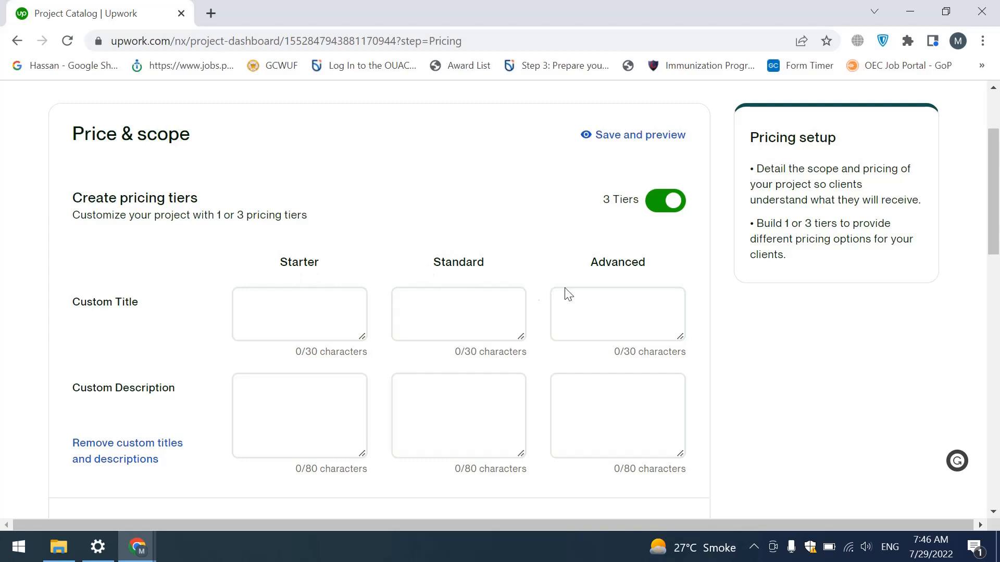
pyautogui.click(627, 296)
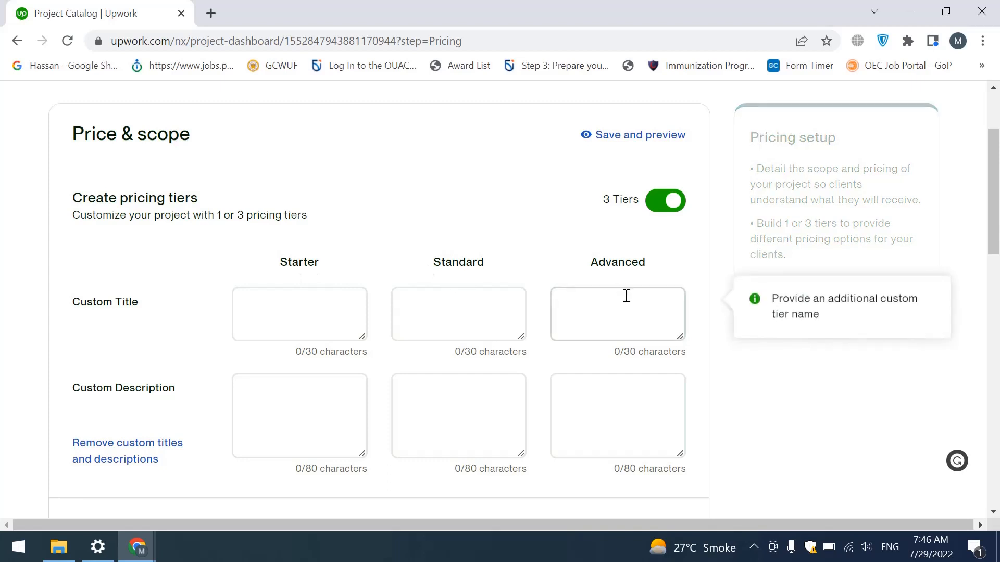
pyautogui.click(665, 203)
pyautogui.click(474, 313)
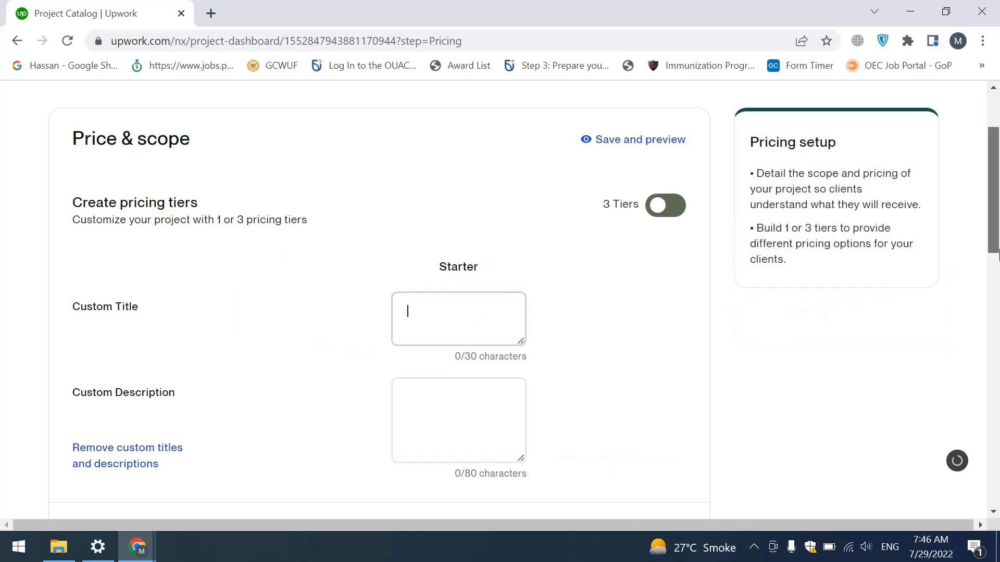
pyautogui.moveTo(994, 233); pyautogui.dragTo(998, 311)
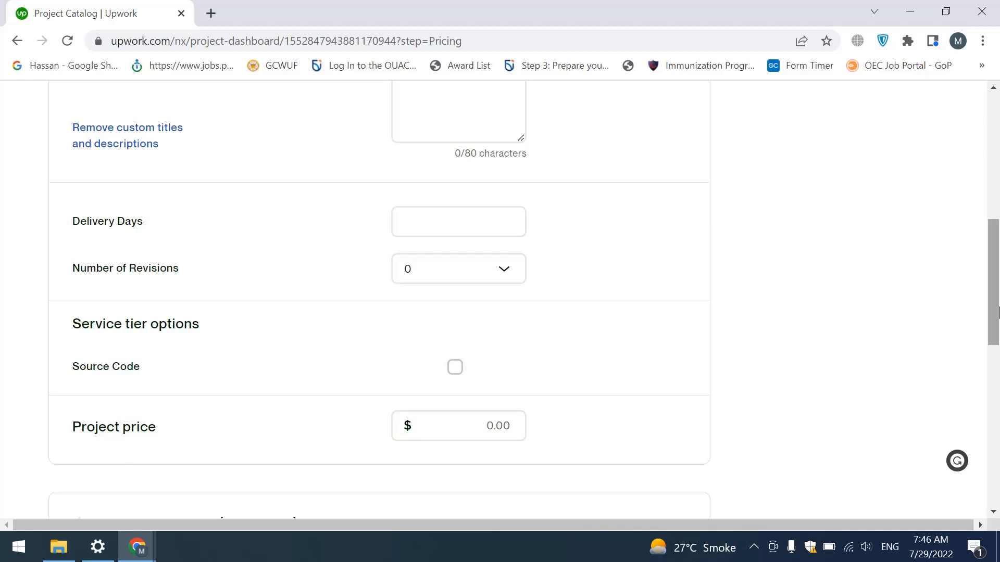
pyautogui.moveTo(998, 313); pyautogui.dragTo(996, 152)
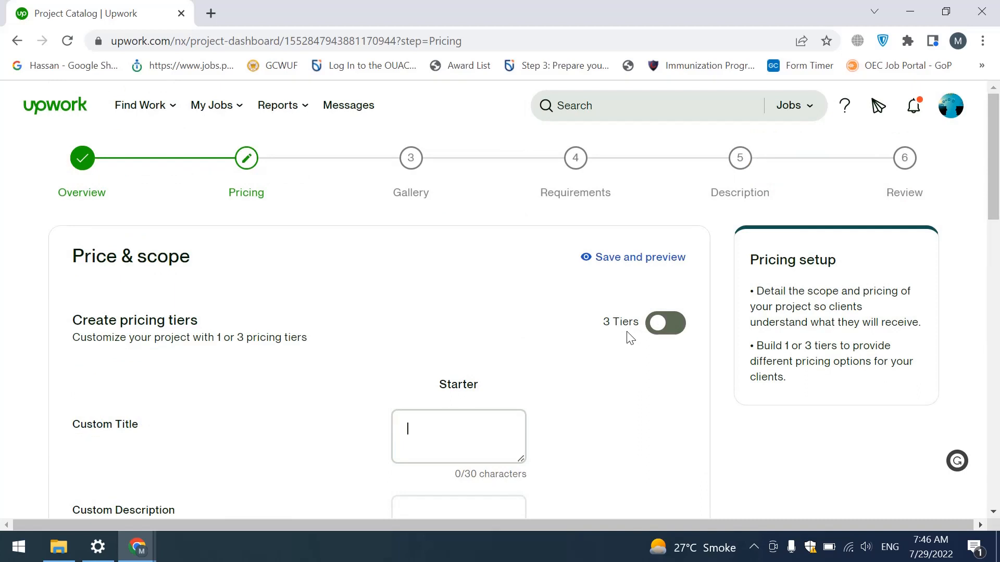
pyautogui.click(676, 333)
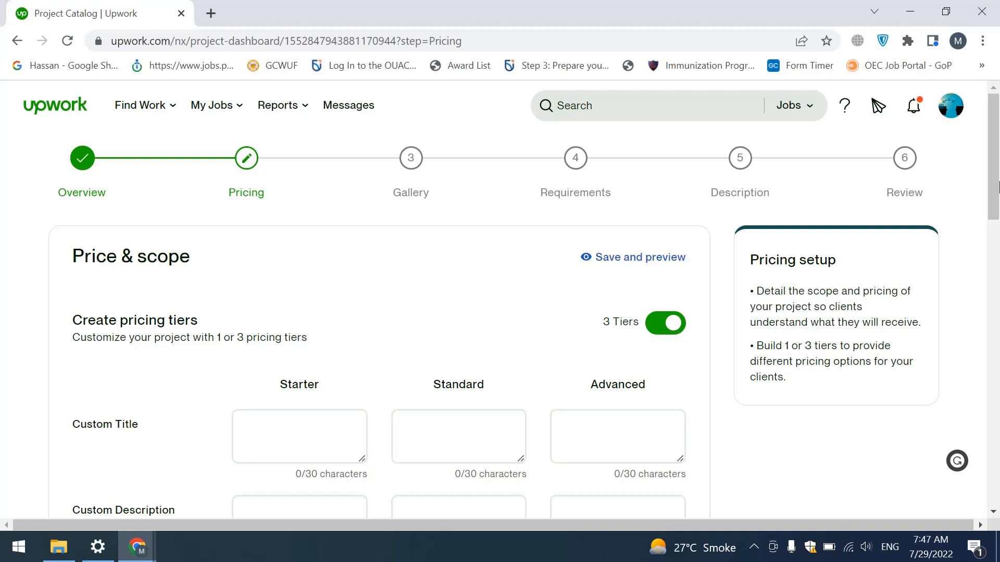
# Enter "Python Development for Desktop" as the Starter tier's custom title
pyautogui.moveTo(994, 180); pyautogui.dragTo(993, 182)
pyautogui.click(345, 426)
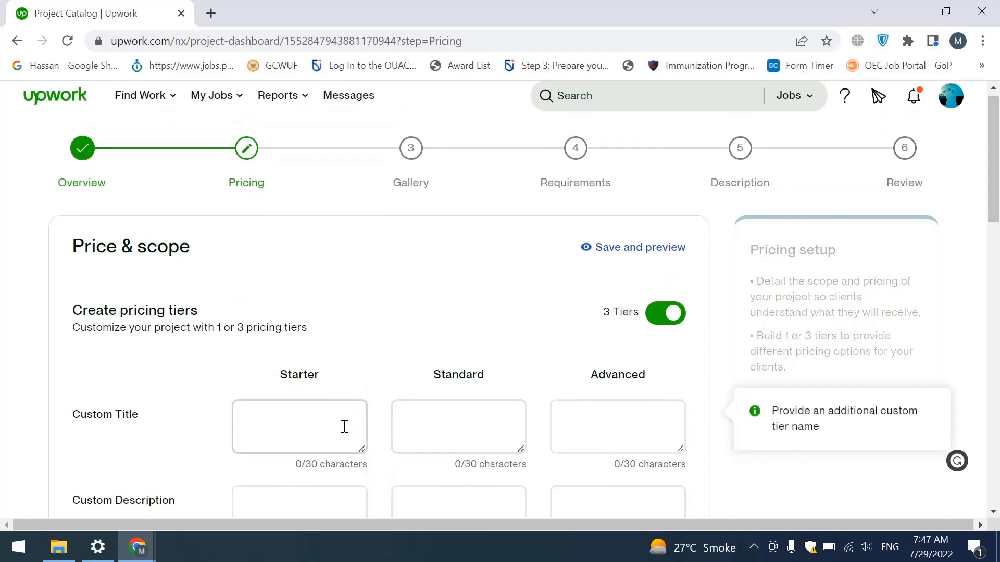
pyautogui.write('Python Develo')
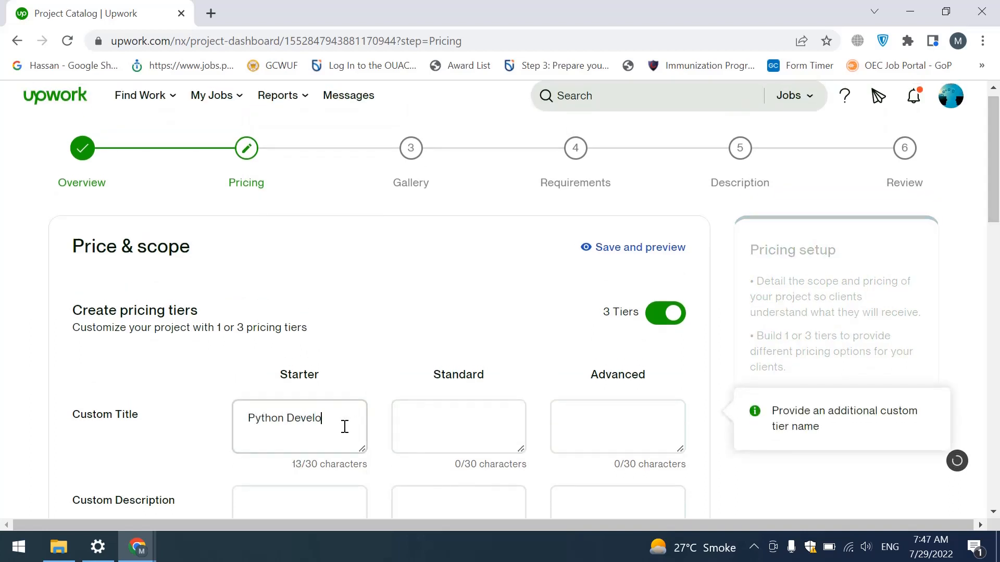
pyautogui.write('pment to create')
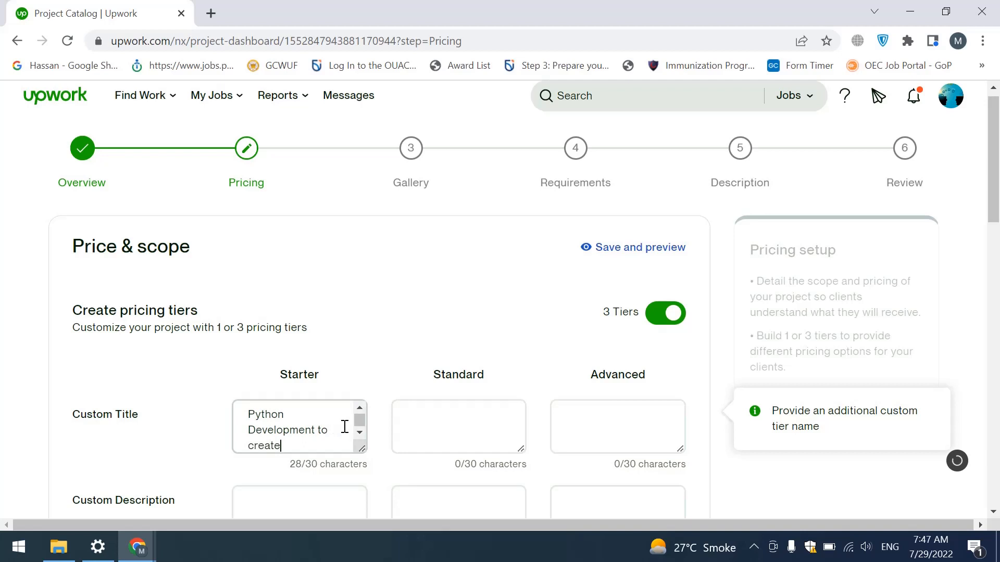
pyautogui.press('BackSpace')
pyautogui.press('BackSpace')
pyautogui.press('BackSpace')
pyautogui.press('BackSpace')
pyautogui.press('BackSpace')
pyautogui.press('BackSpace')
pyautogui.press('BackSpace')
pyautogui.press('BackSpace')
pyautogui.press('BackSpace')
pyautogui.press('BackSpace')
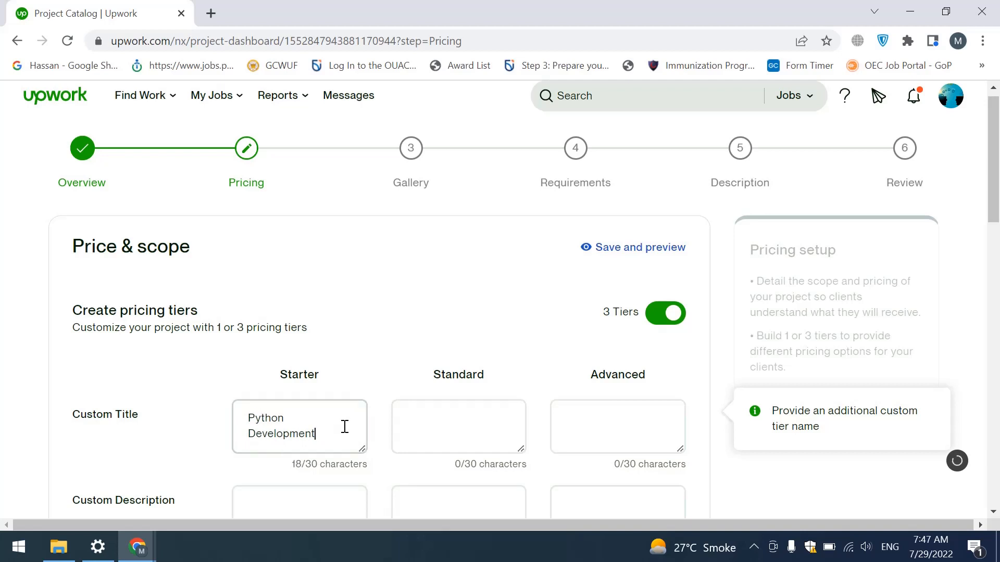
pyautogui.write('for Desktop')
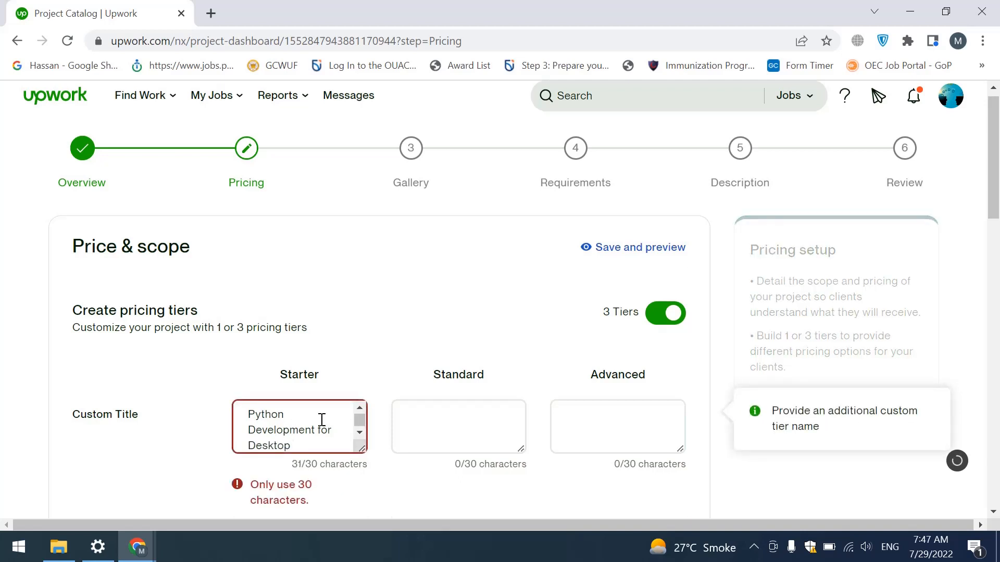
pyautogui.press('BackSpace')
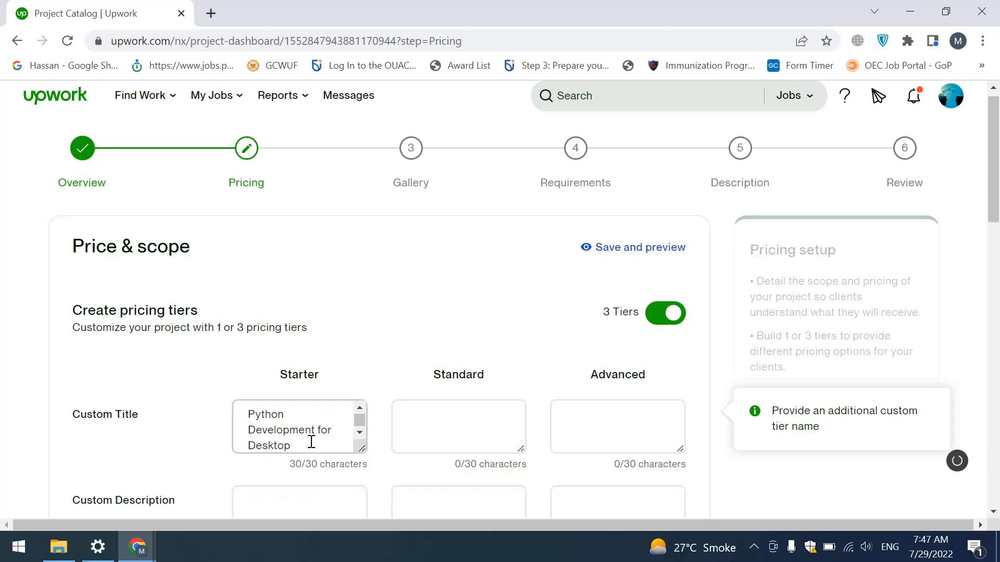
# Copy the Starter tier's custom title into the Standard and Advanced tiers
pyautogui.click(361, 432)
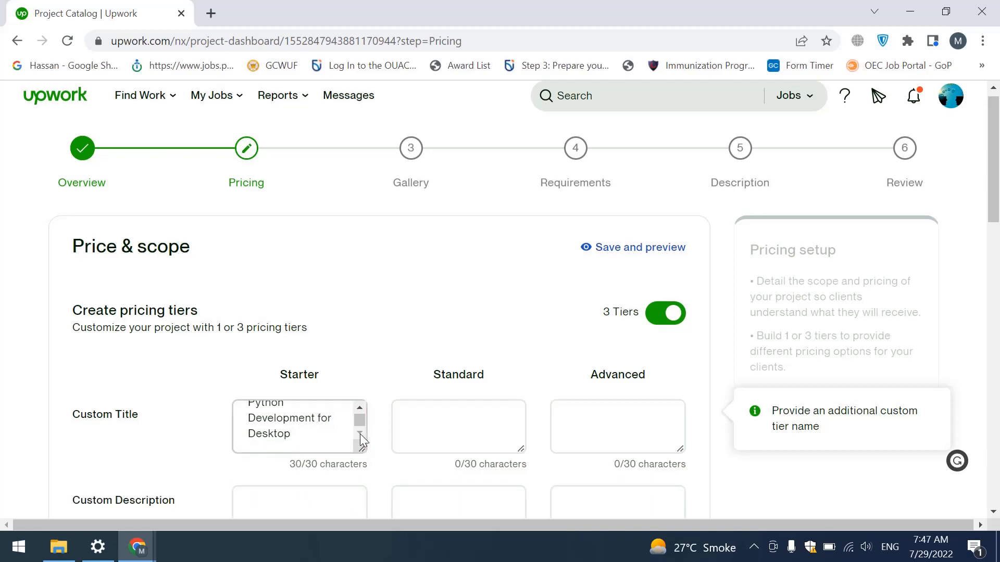
pyautogui.click(360, 406)
pyautogui.hotkey('ctrl', 'a')
pyautogui.hotkey('ctrl', 'c')
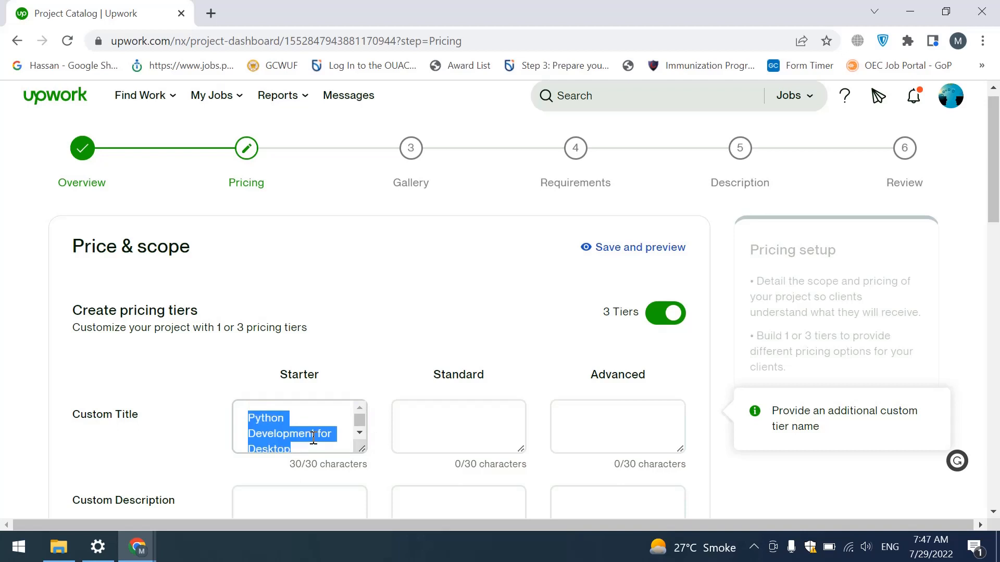
pyautogui.click(450, 404)
pyautogui.hotkey('ctrl', 'v')
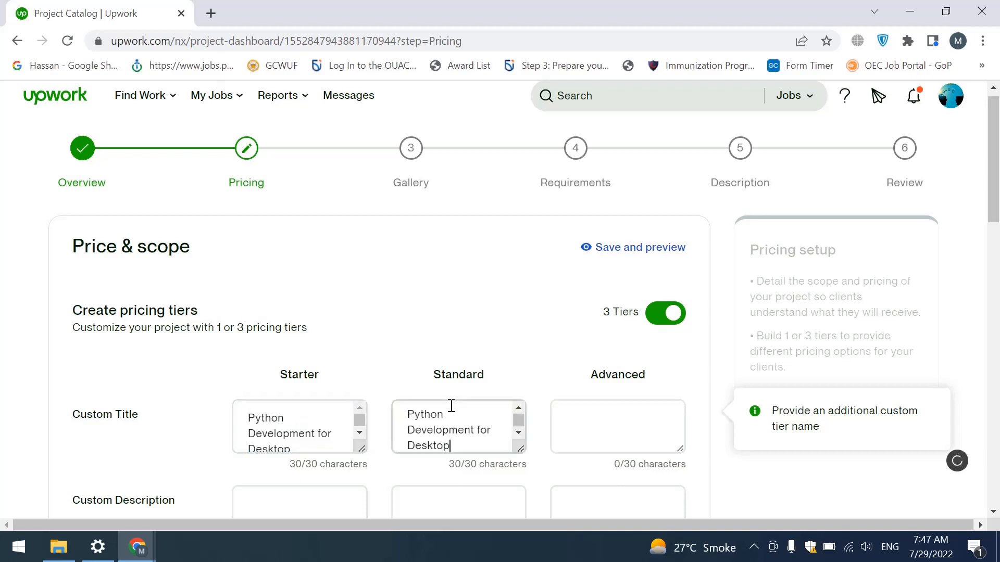
pyautogui.click(578, 426)
pyautogui.hotkey('ctrl', 'v')
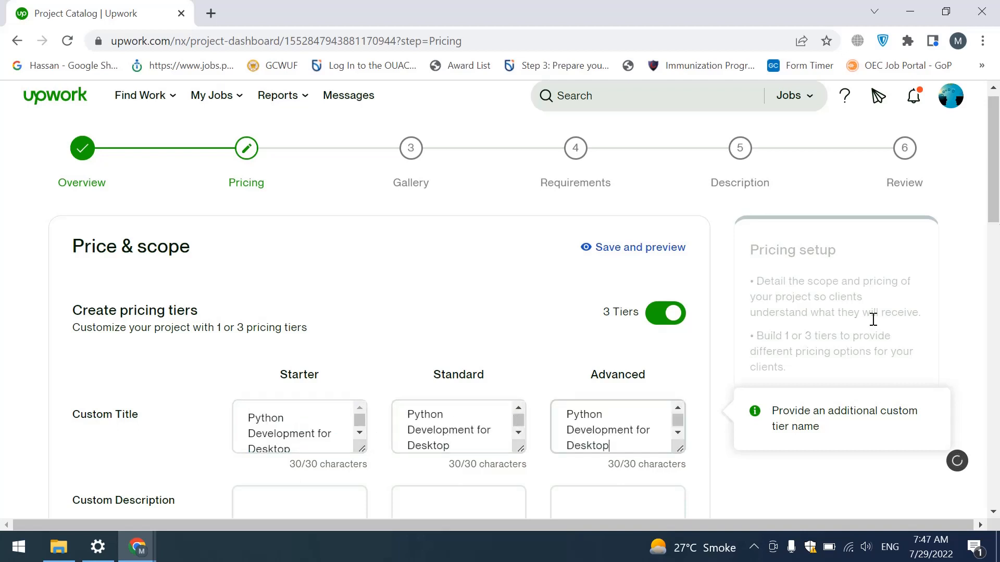
# Enter "I can develop desktop application in Python programming and design databse" as the Starter tier's custom description
pyautogui.scroll(-3, 997, 257)
pyautogui.scroll(-1, 401, 435)
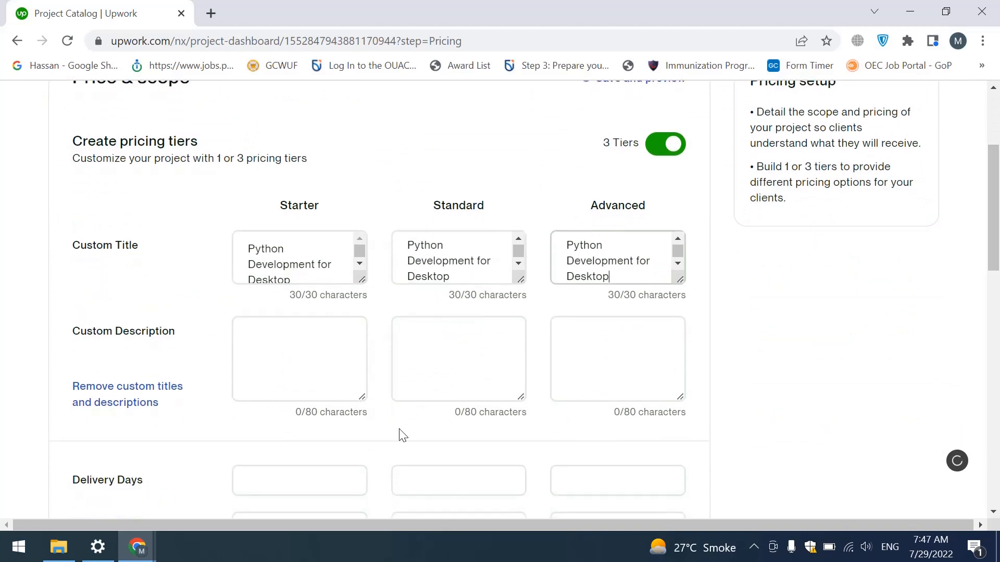
pyautogui.click(319, 345)
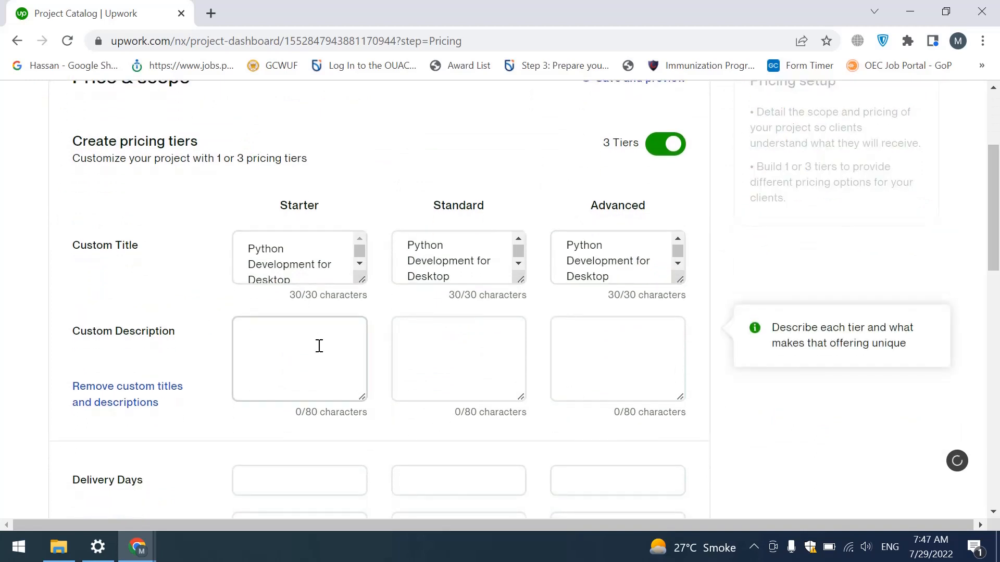
pyautogui.write('I can develop dek')
pyautogui.press('BackSpace')
pyautogui.write('sktop application in ')
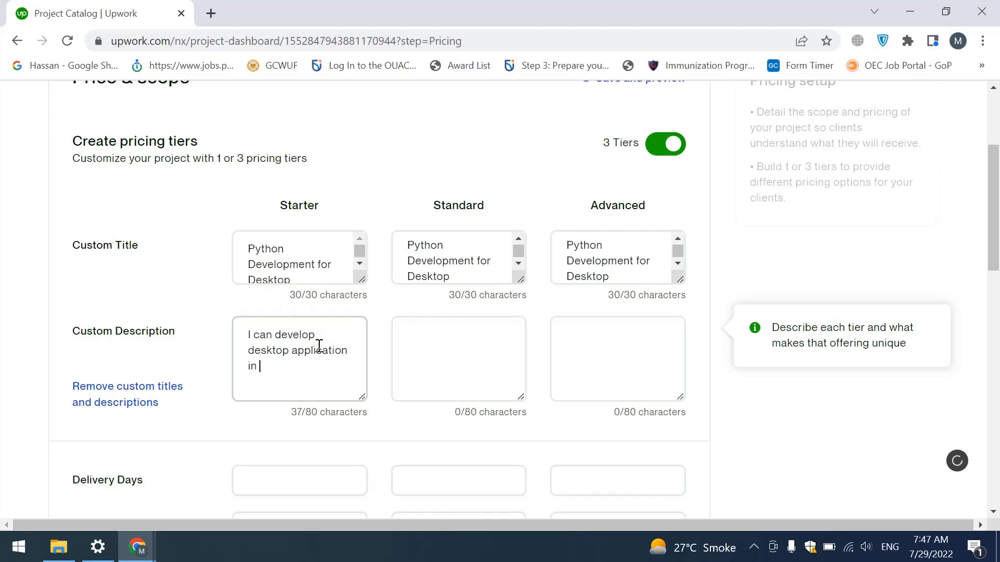
pyautogui.write('Python programming and')
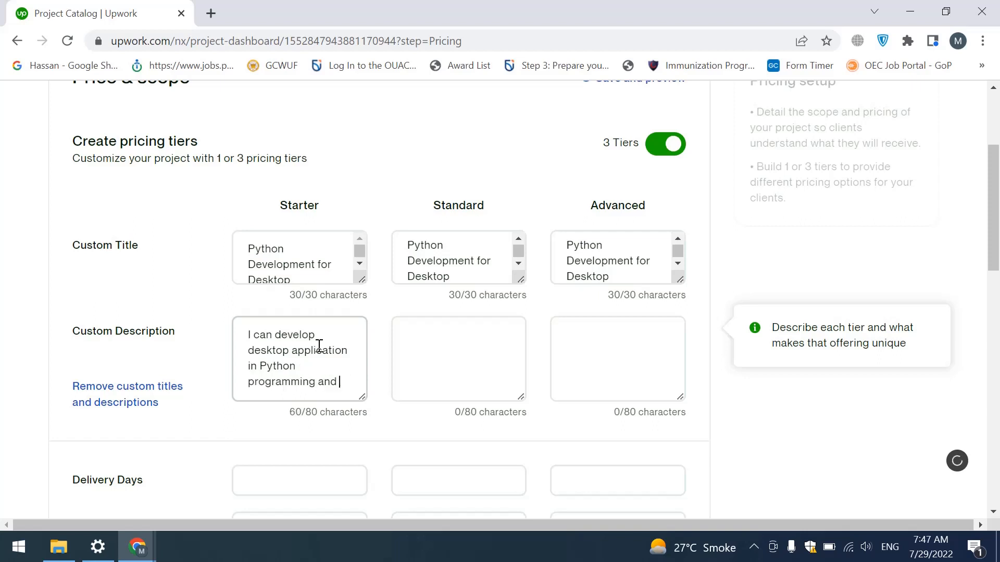
pyautogui.write(' des')
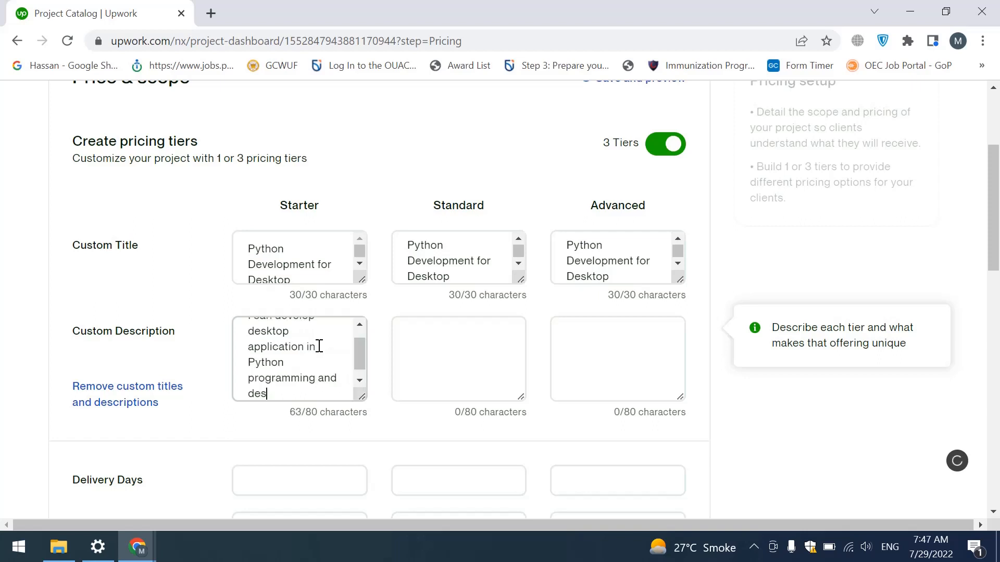
pyautogui.write('ign databse')
# Copy the Starter tier's custom description into the Standard and Advanced tiers
pyautogui.hotkey('ctrl', 'a')
pyautogui.hotkey('ctrl', 'c')
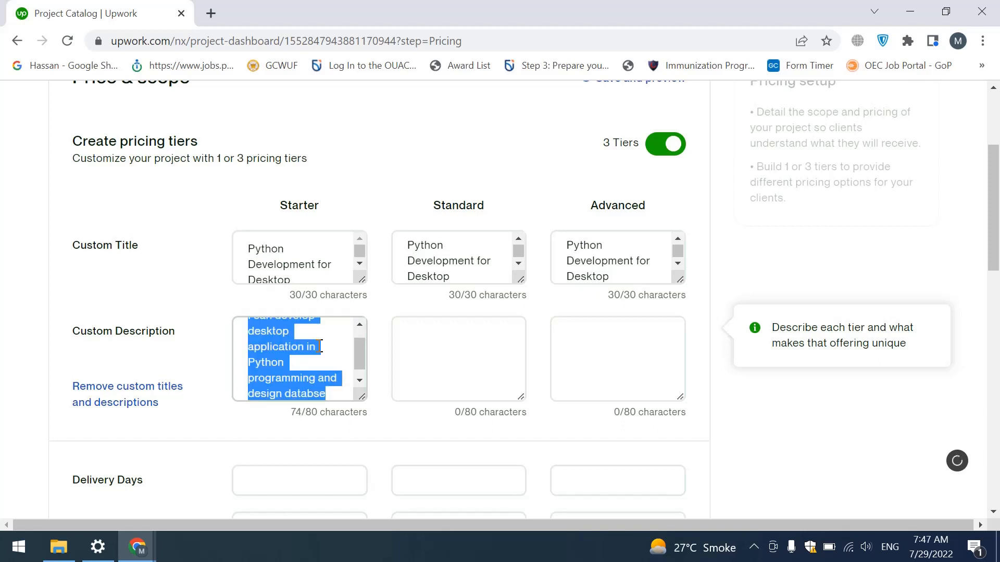
pyautogui.press('Tab')
pyautogui.hotkey('ctrl', 'v')
pyautogui.press('Tab')
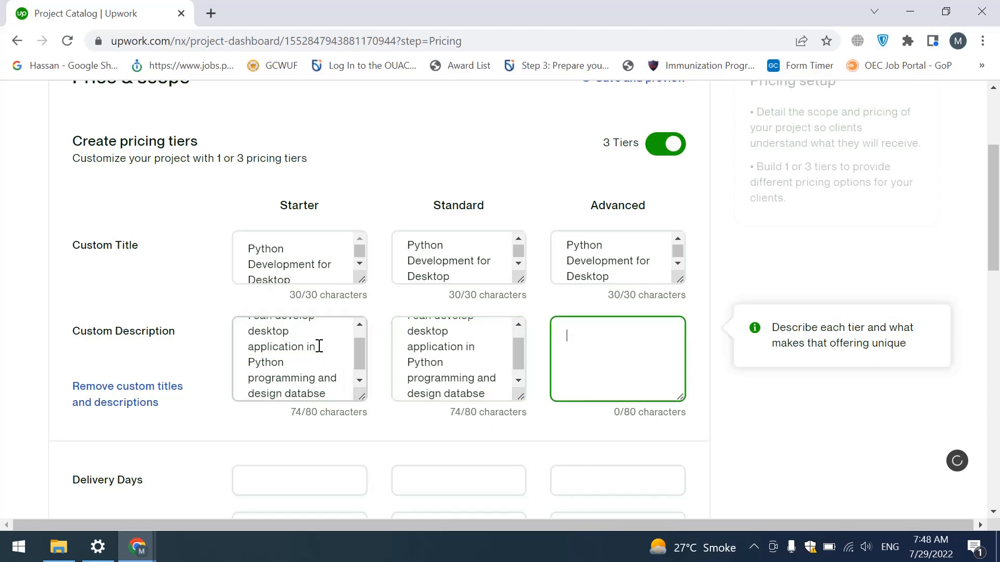
pyautogui.hotkey('ctrl', 'v')
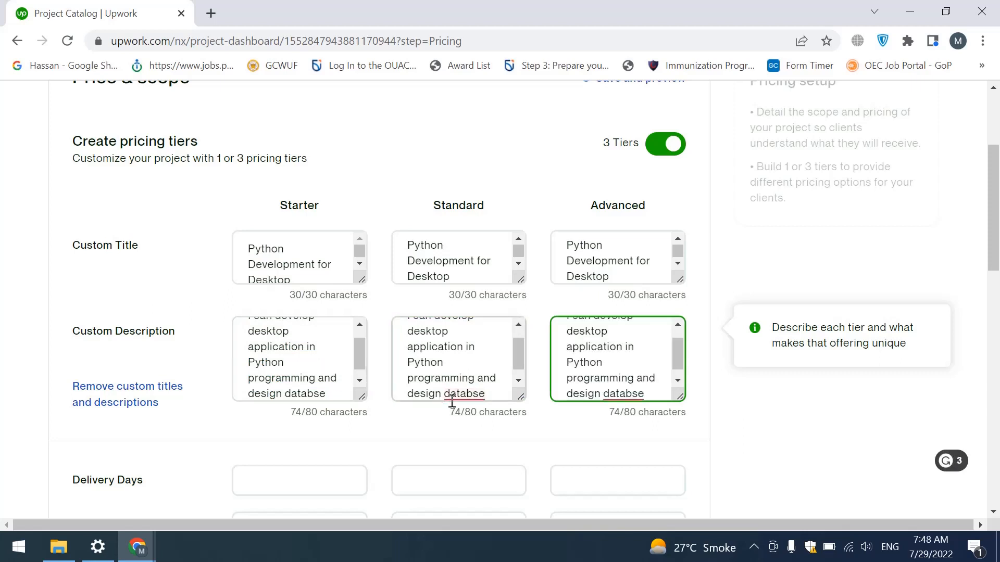
# Correct the misspelled last word to "database" in the custom descriptions of all three tiers
pyautogui.click(471, 395)
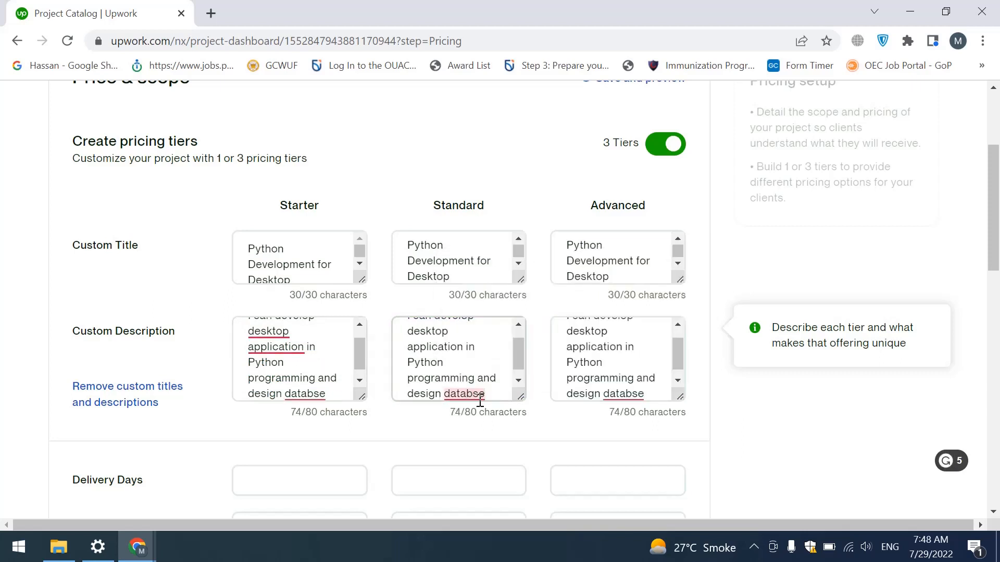
pyautogui.write('a')
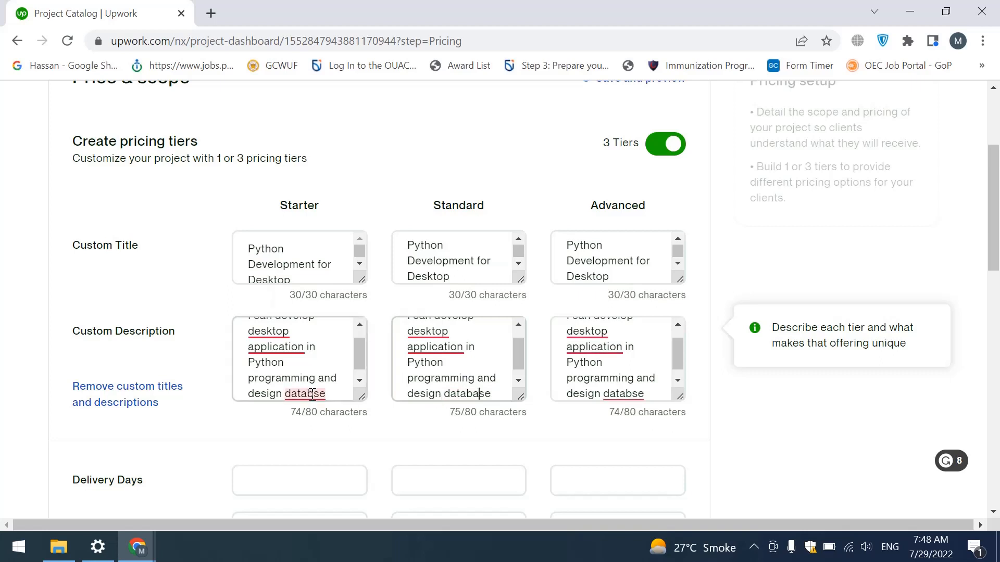
pyautogui.click(315, 394)
pyautogui.write('a')
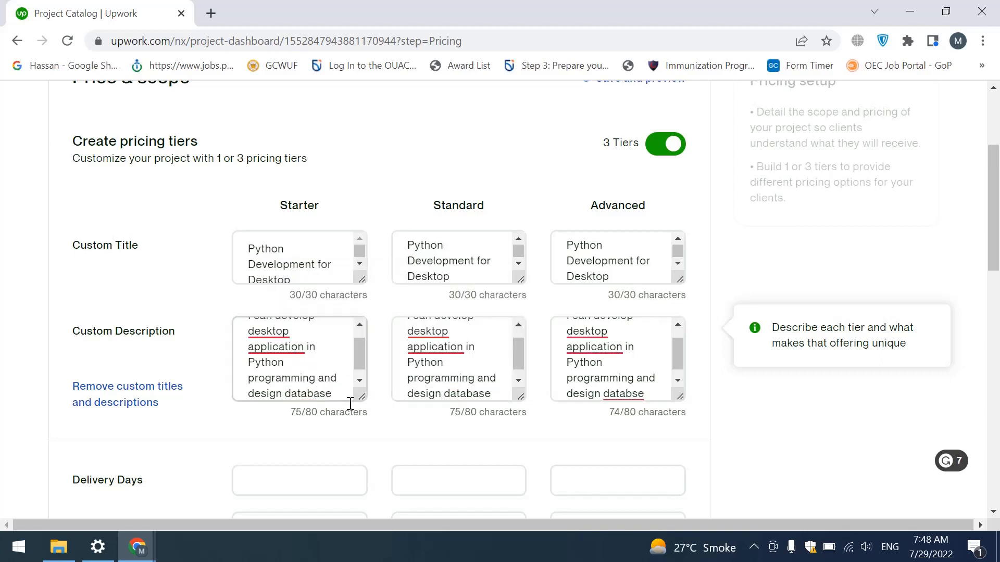
pyautogui.click(634, 396)
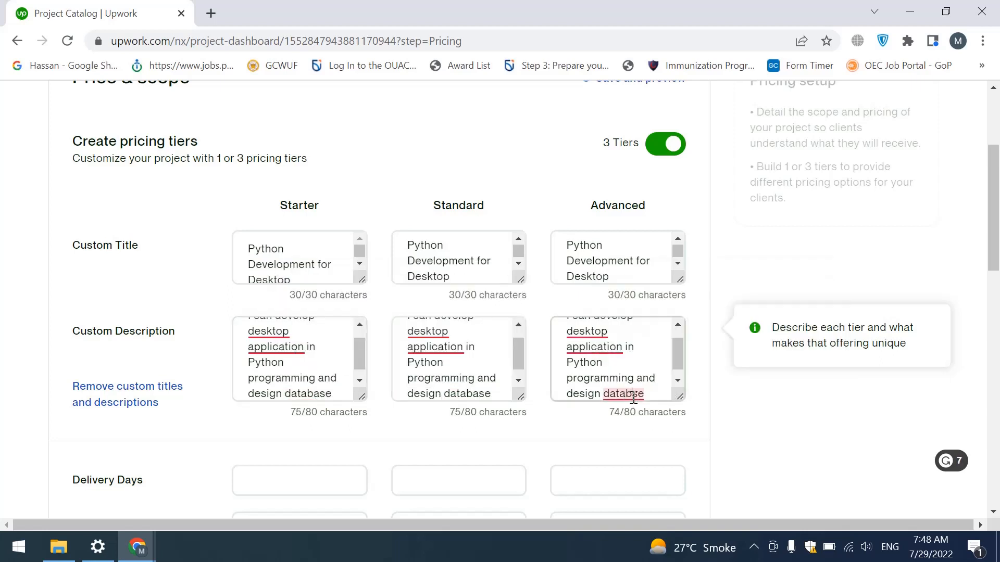
pyautogui.write('a')
# Change "application" to the plural "applications" in the custom descriptions of all three tiers
pyautogui.moveTo(585, 347)
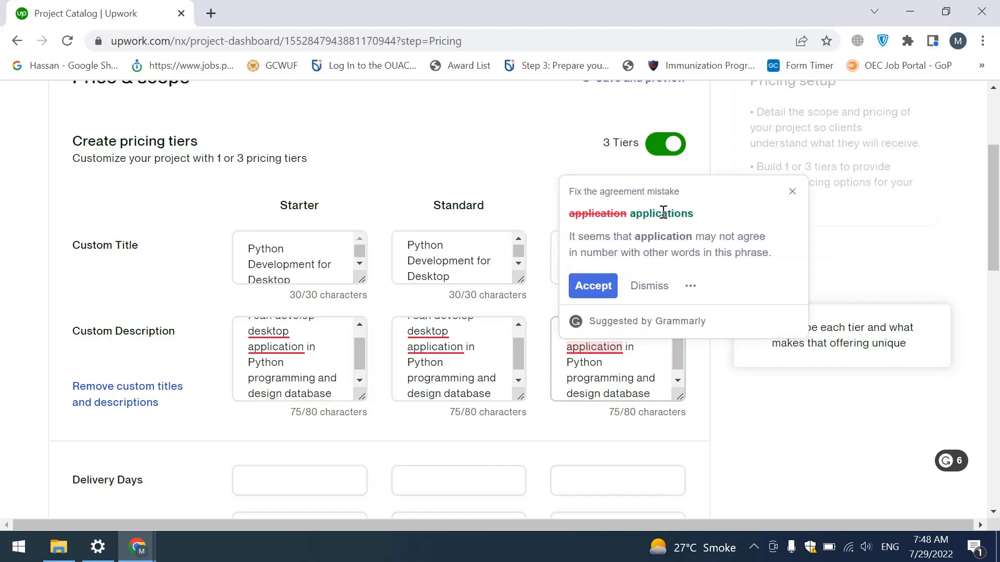
pyautogui.click(622, 352)
pyautogui.write('s')
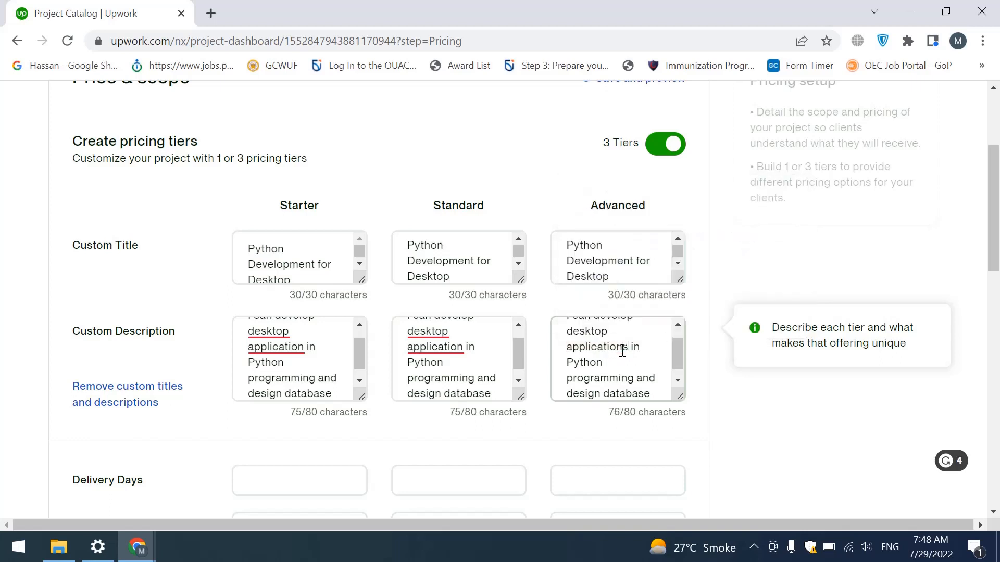
pyautogui.scroll(1, 492, 346)
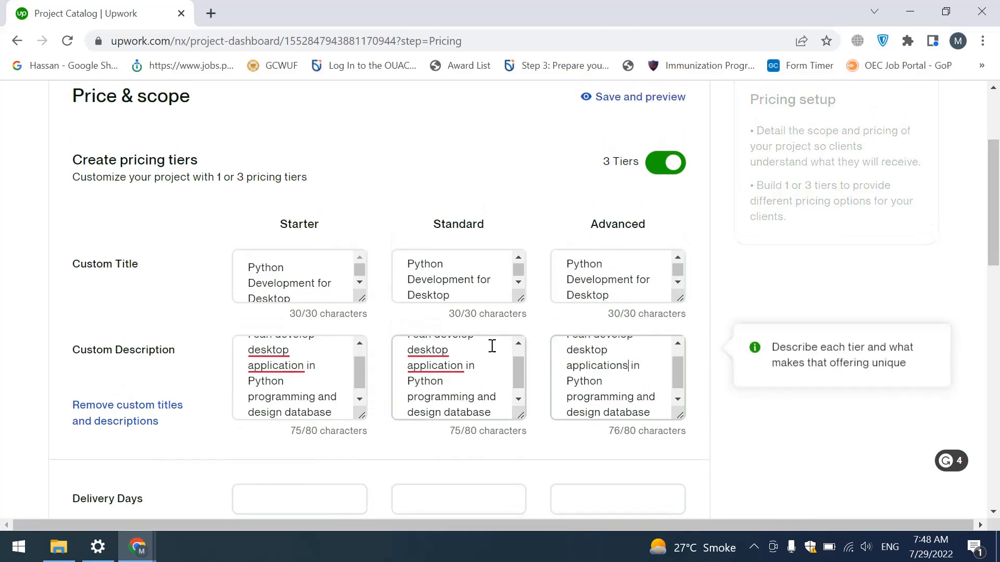
pyautogui.click(466, 366)
pyautogui.write('s')
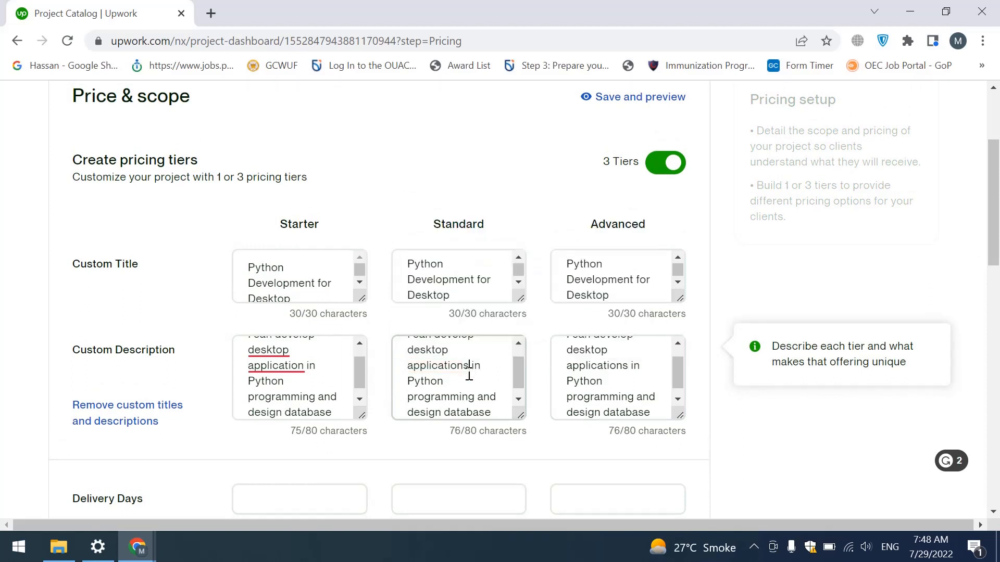
pyautogui.click(304, 366)
pyautogui.write('s')
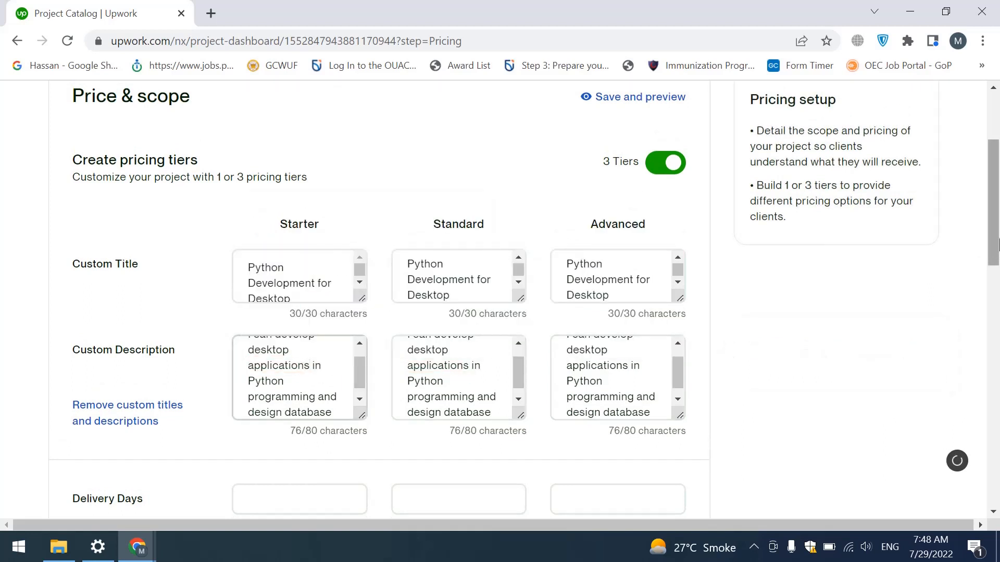
# Set the delivery days to 10 for Starter, 15 for Standard and 30 for Advanced
pyautogui.moveTo(996, 244); pyautogui.dragTo(998, 304)
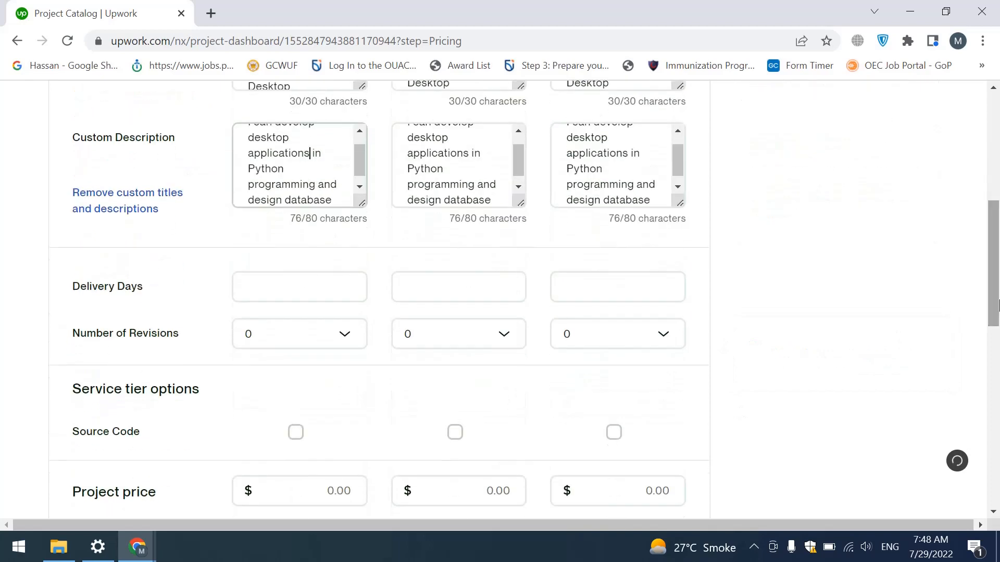
pyautogui.click(323, 293)
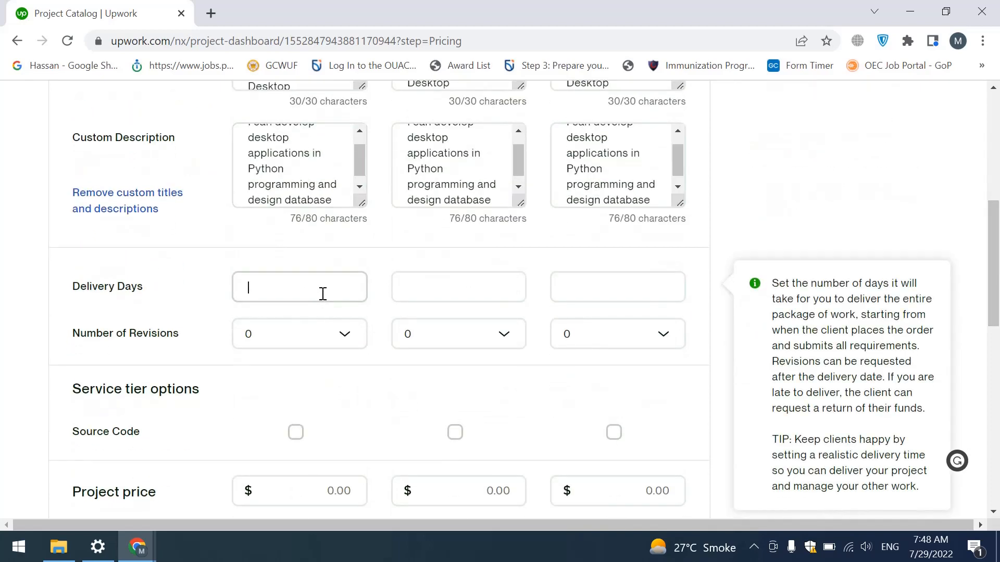
pyautogui.write('10')
pyautogui.press('Tab')
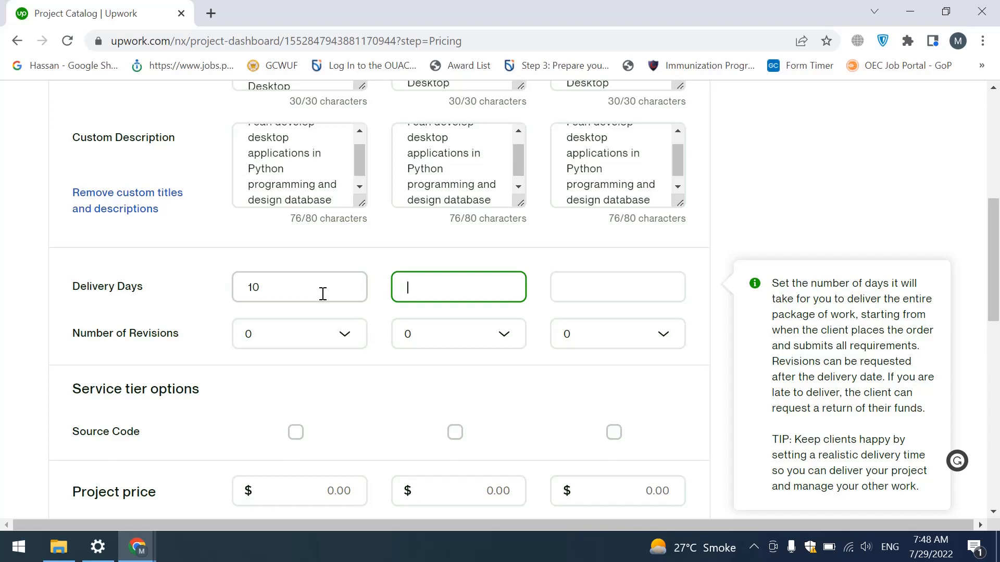
pyautogui.write('15')
pyautogui.press('Tab')
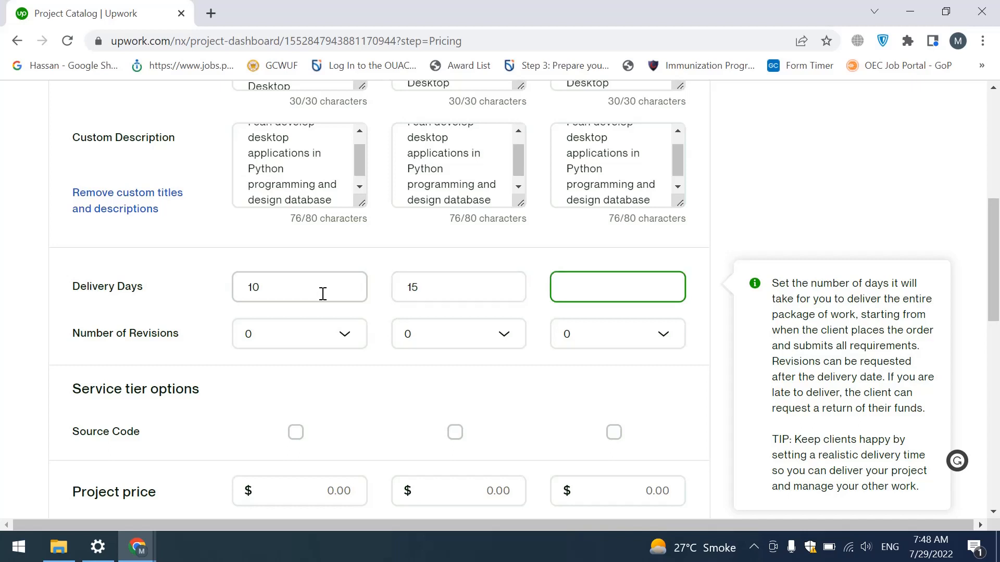
pyautogui.write('30')
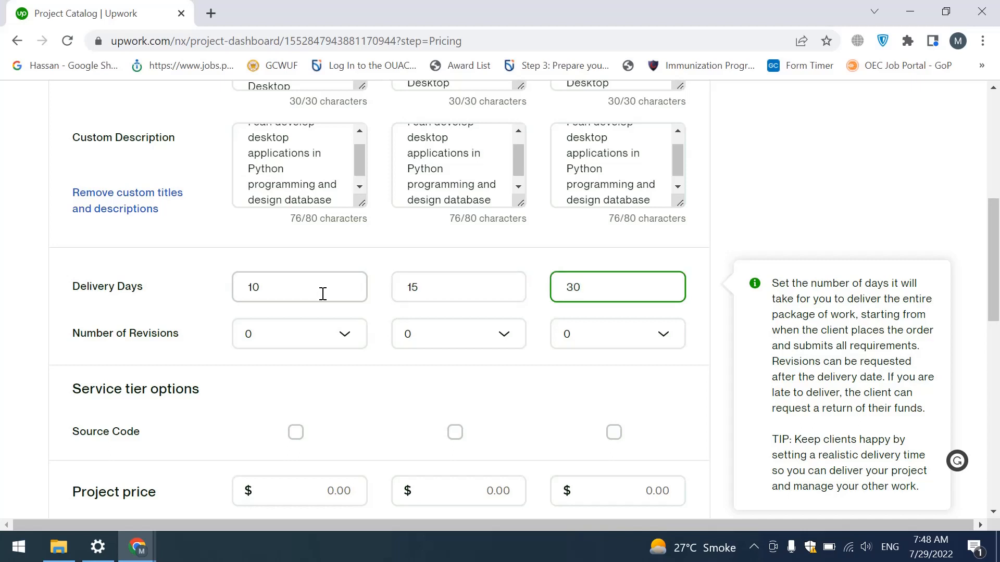
# Set the number of revisions to 1 for Starter, 2 for Standard and 3 for Advanced
pyautogui.click(348, 339)
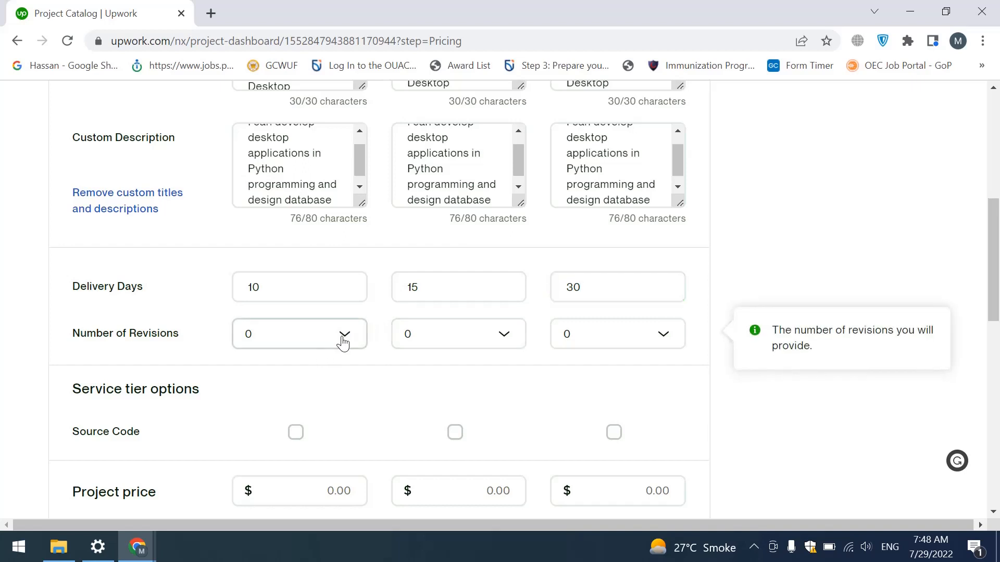
pyautogui.click(345, 336)
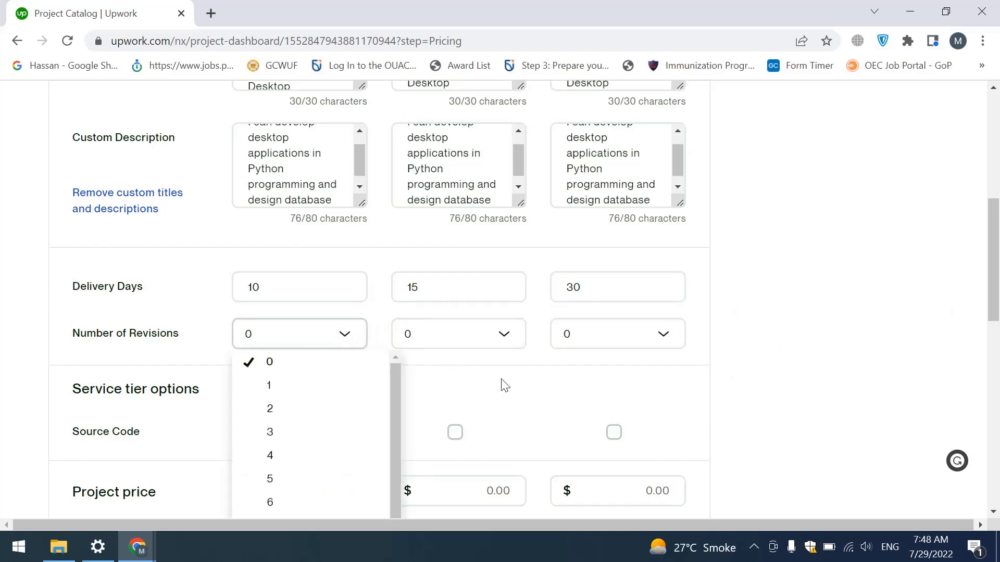
pyautogui.click(261, 338)
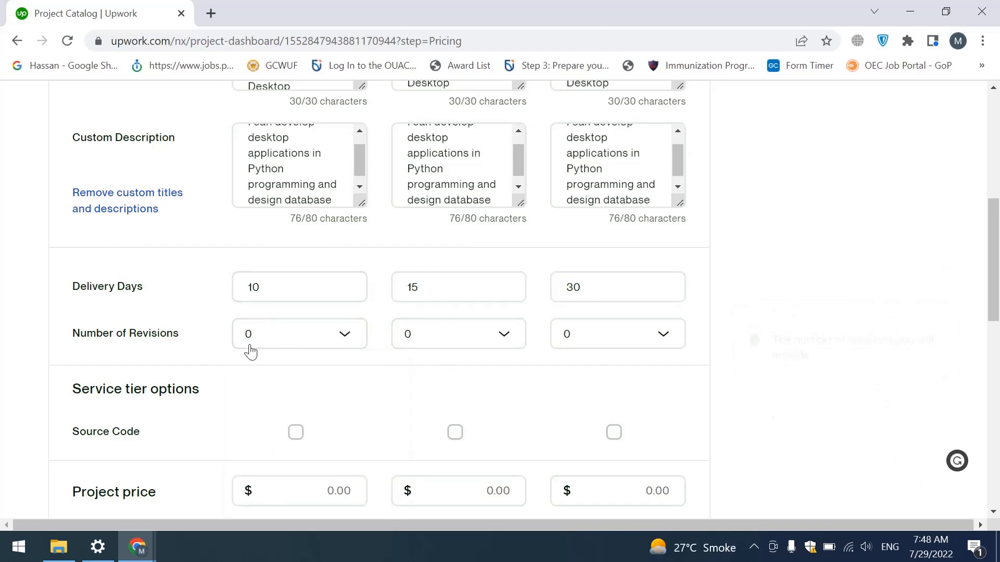
pyautogui.click(501, 347)
pyautogui.click(440, 410)
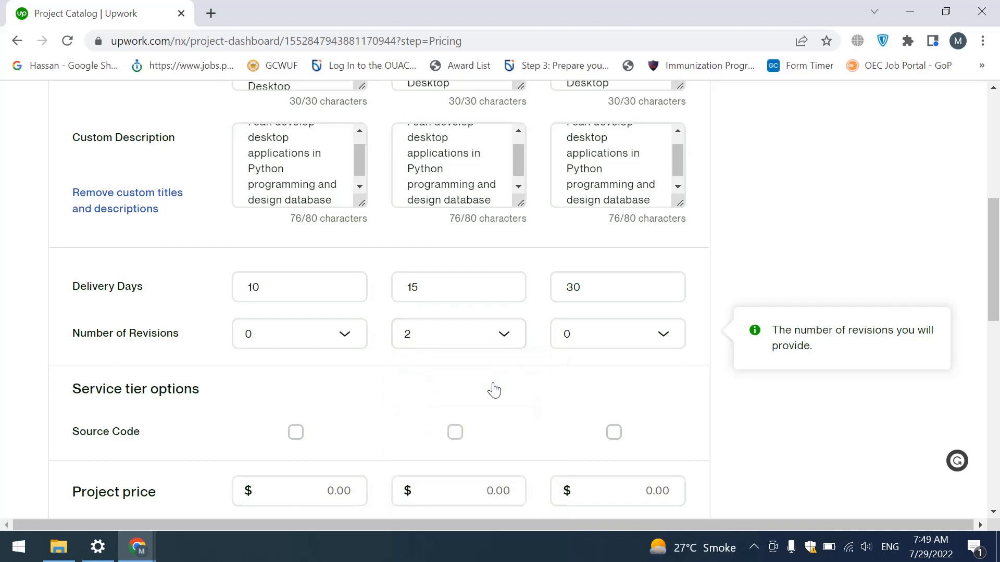
pyautogui.click(653, 336)
pyautogui.click(598, 431)
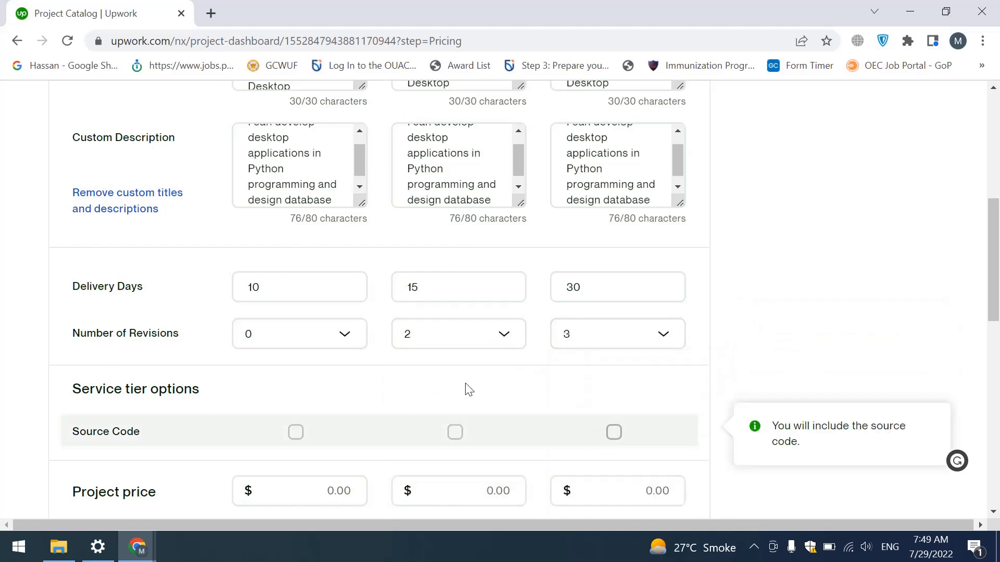
pyautogui.click(353, 342)
pyautogui.click(278, 388)
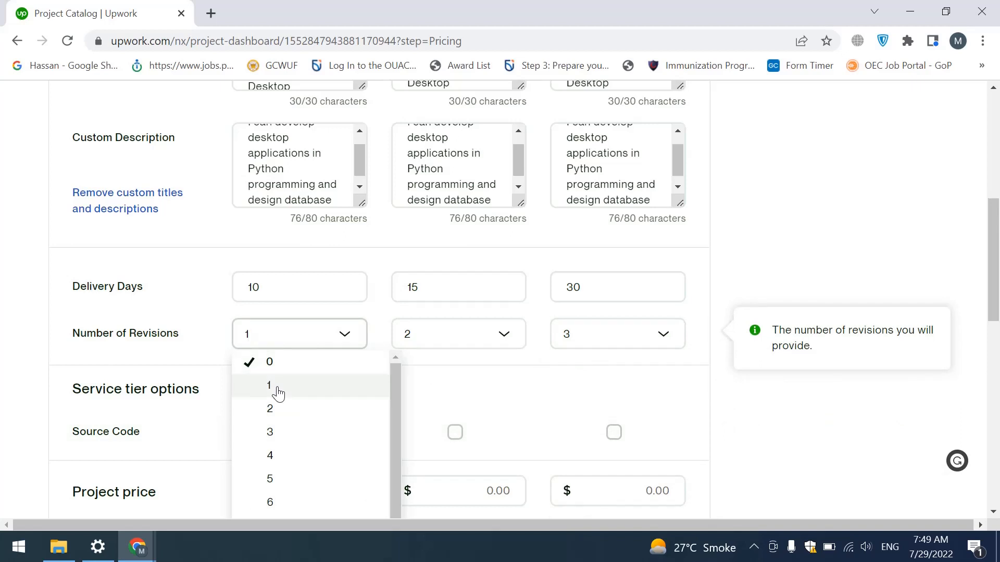
# Include the source code in the Starter, Standard and Advanced tiers
pyautogui.moveTo(997, 281); pyautogui.dragTo(997, 323)
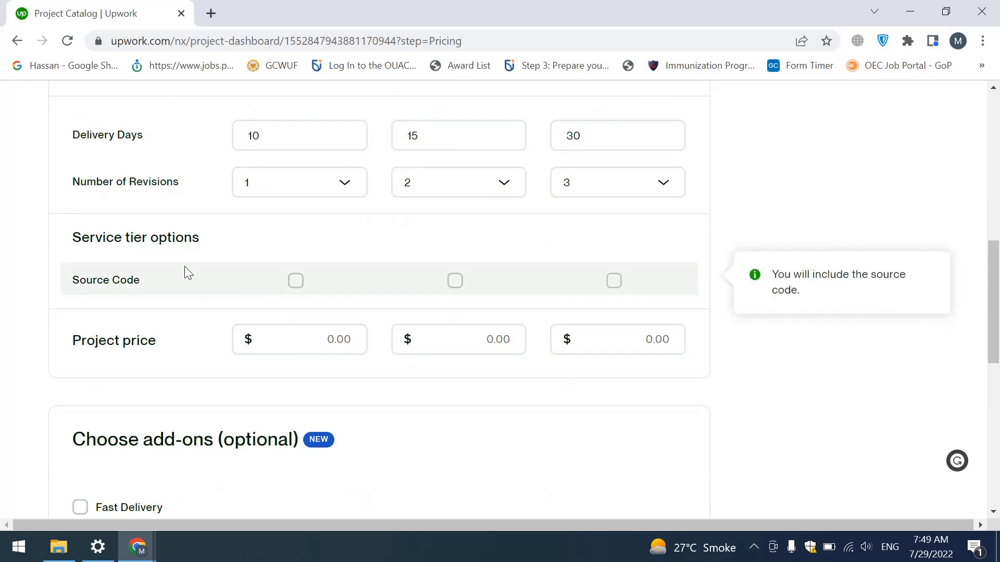
pyautogui.click(455, 282)
pyautogui.click(615, 282)
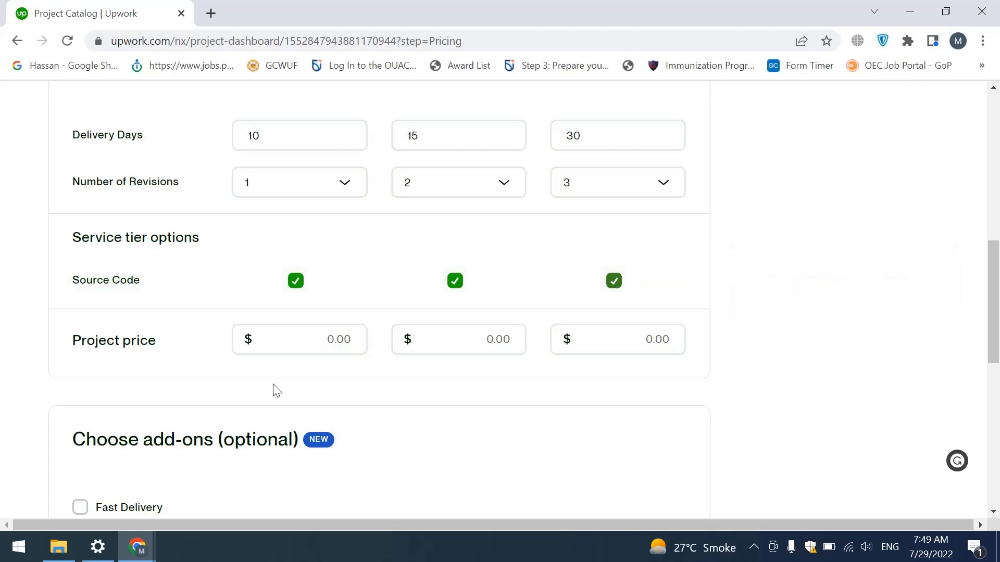
# Set the project price to $50 for Starter, $70 for Standard and $80 for Advanced
pyautogui.click(356, 349)
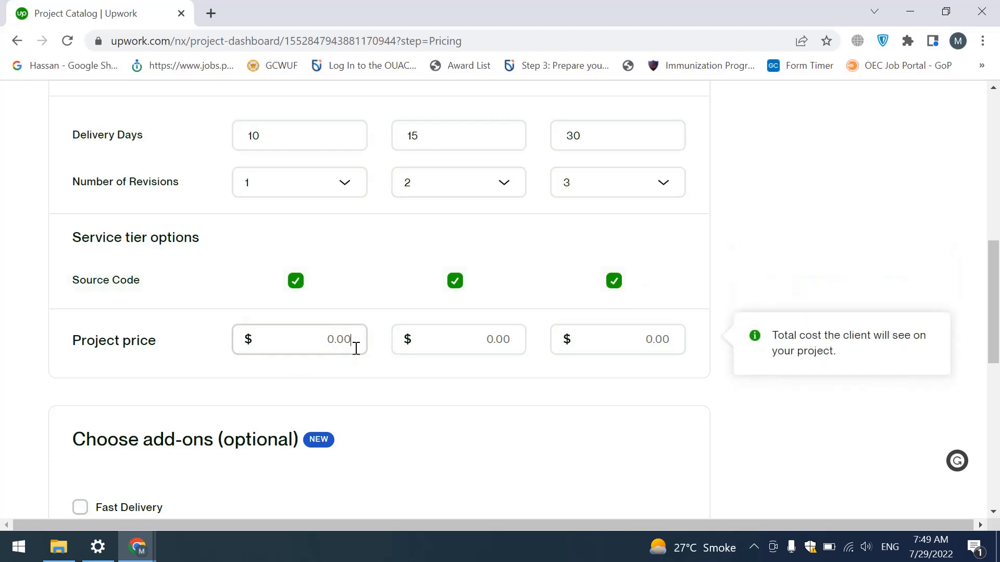
pyautogui.write('3')
pyautogui.press('BackSpace')
pyautogui.write('50')
pyautogui.press('Tab')
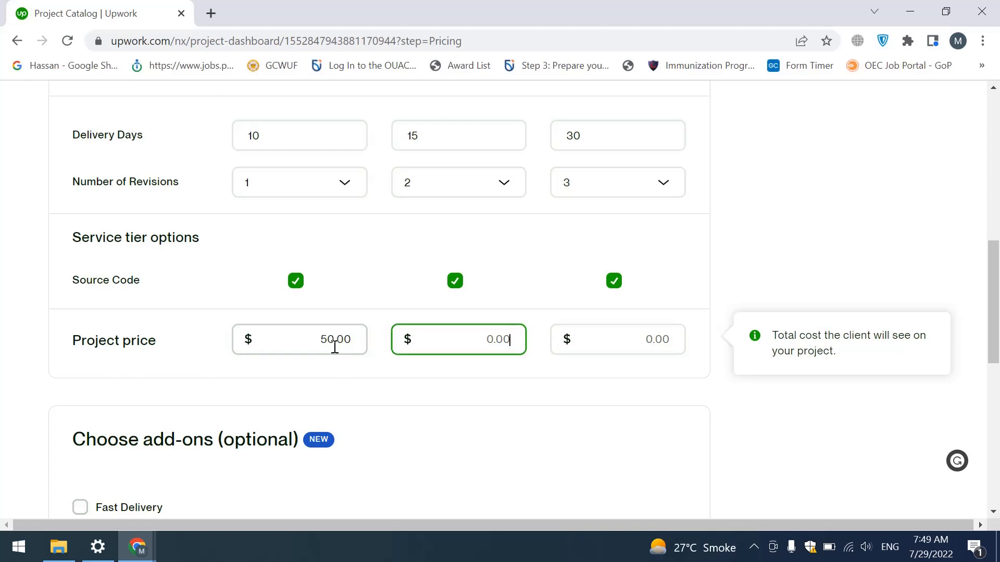
pyautogui.write('70')
pyautogui.press('Tab')
pyautogui.write('80')
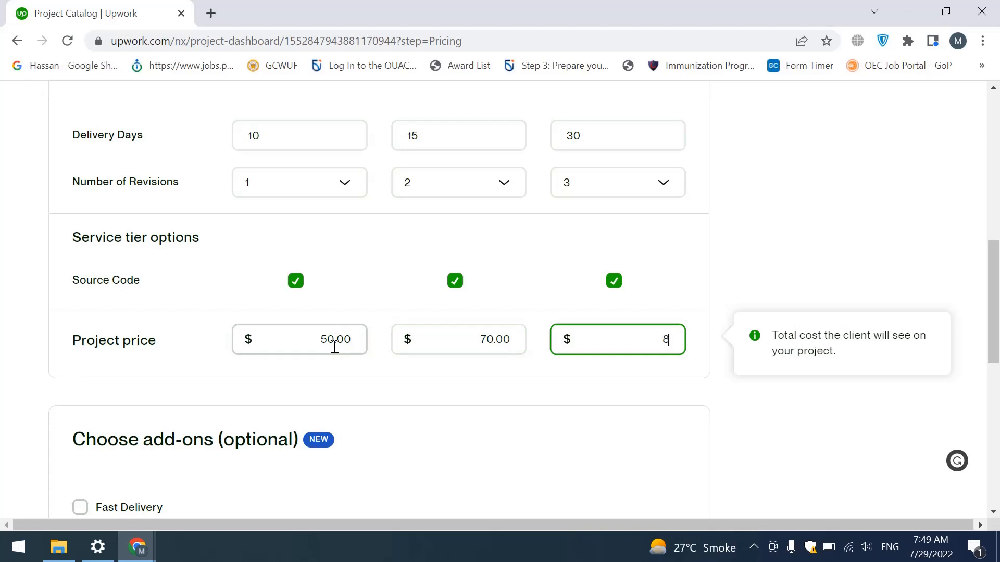
pyautogui.click(814, 387)
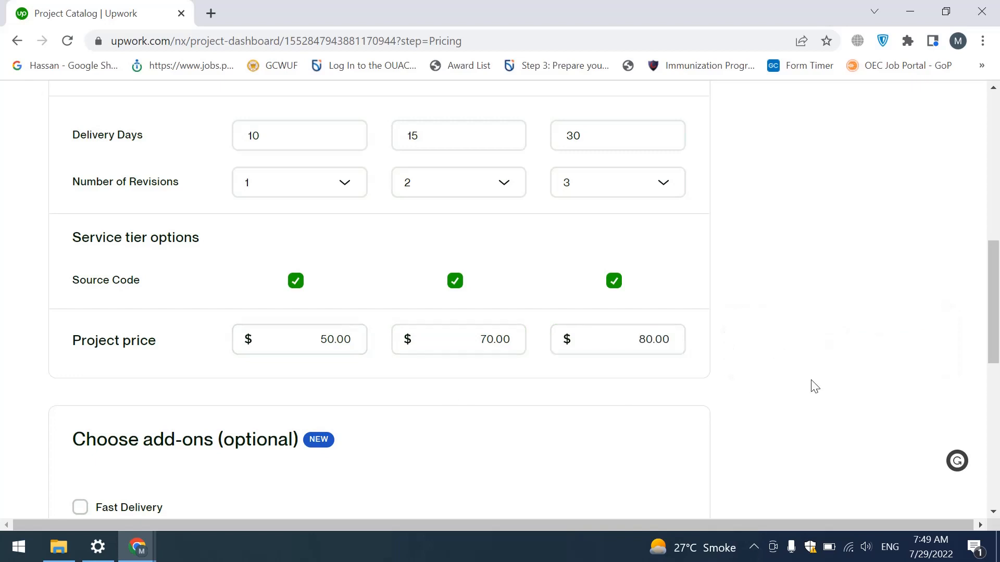
pyautogui.moveTo(999, 302); pyautogui.dragTo(984, 376)
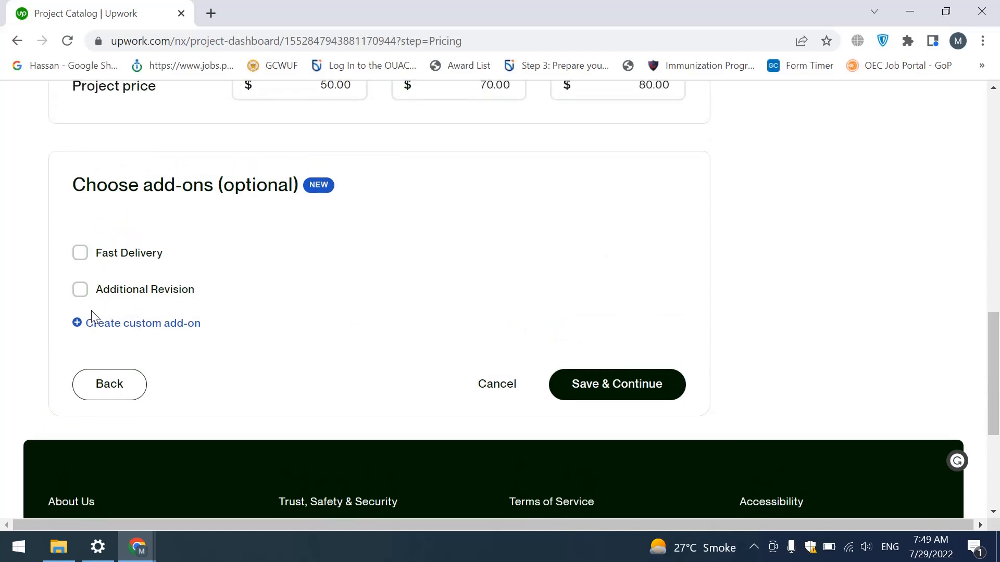
# Enable the Fast Delivery add-on and set its Starter delivery to 6 days
pyautogui.click(79, 260)
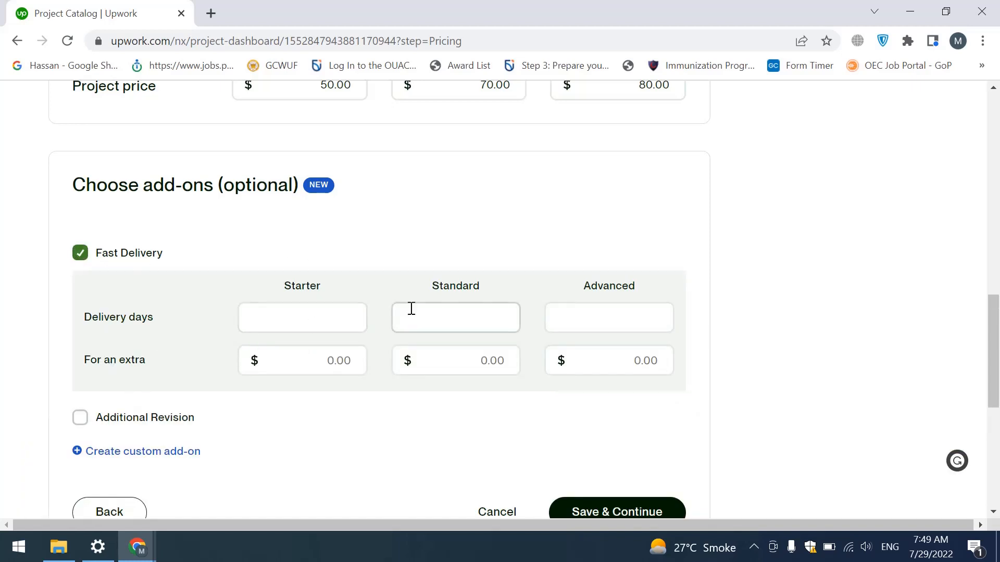
pyautogui.moveTo(996, 322)
pyautogui.mouseDown()
pyautogui.moveTo(998, 239)
pyautogui.moveTo(994, 327)
pyautogui.mouseUp()
pyautogui.click(256, 201)
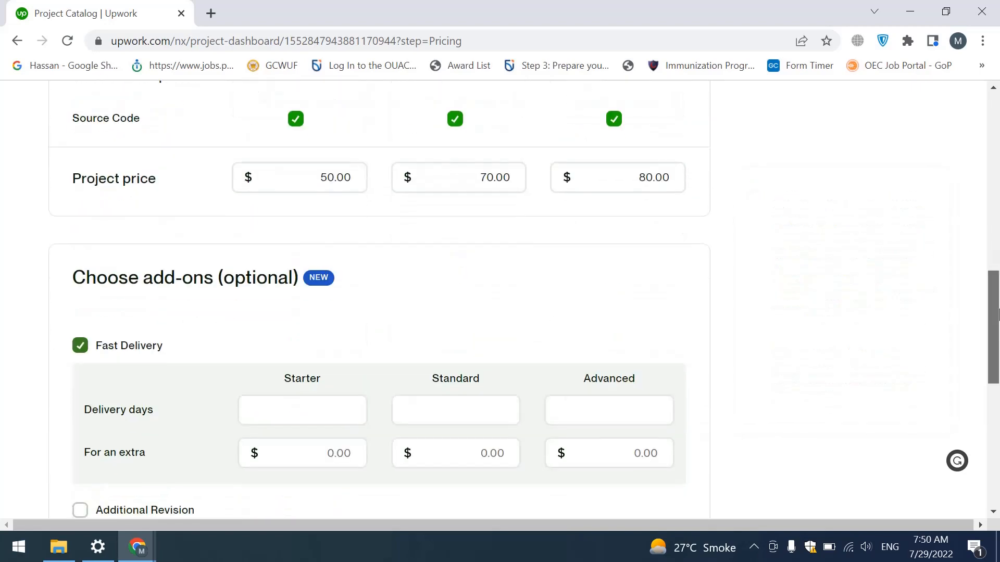
pyautogui.click(345, 423)
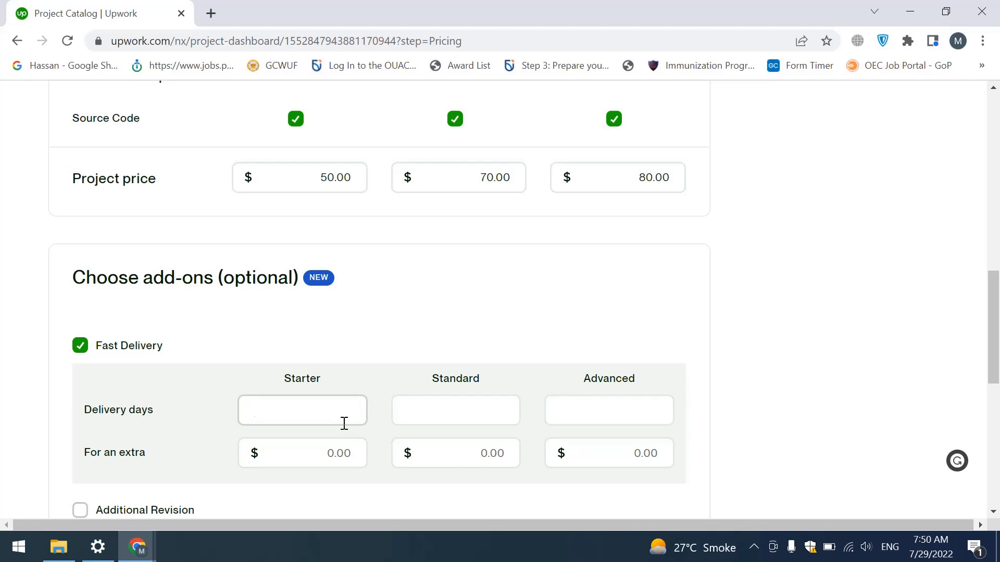
pyautogui.write('6')
# Set the Fast Delivery days to 10 for Standard and 20 for Advanced, checking each against the tier's regular delivery days
pyautogui.moveTo(997, 274); pyautogui.dragTo(998, 228)
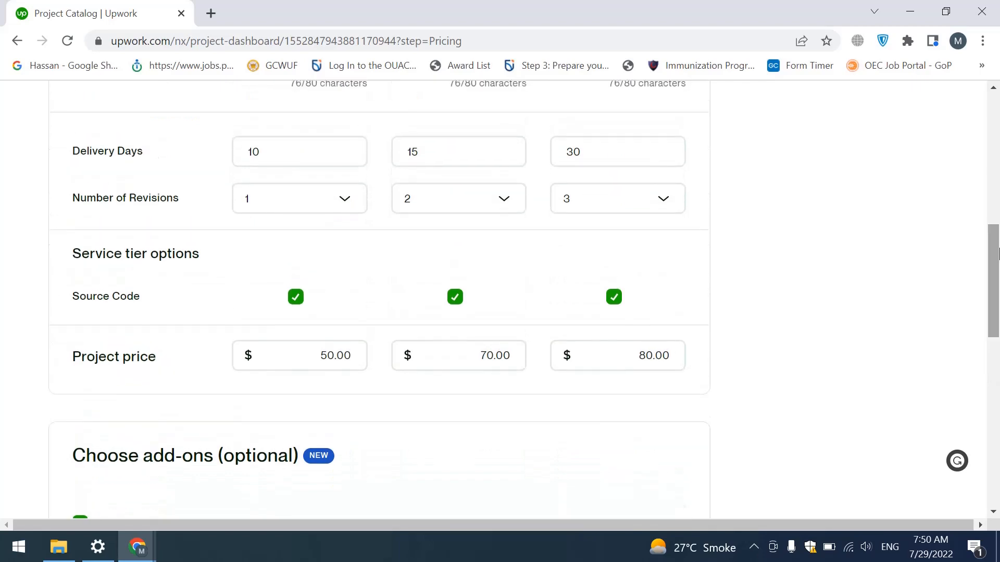
pyautogui.click(423, 156)
pyautogui.moveTo(423, 155); pyautogui.dragTo(401, 153)
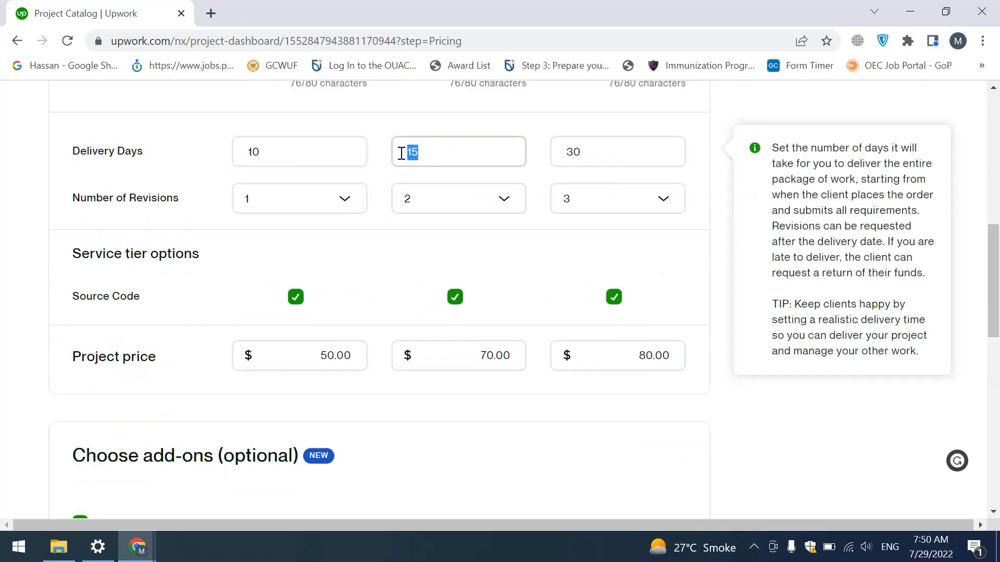
pyautogui.moveTo(994, 281); pyautogui.dragTo(993, 338)
pyautogui.click(494, 370)
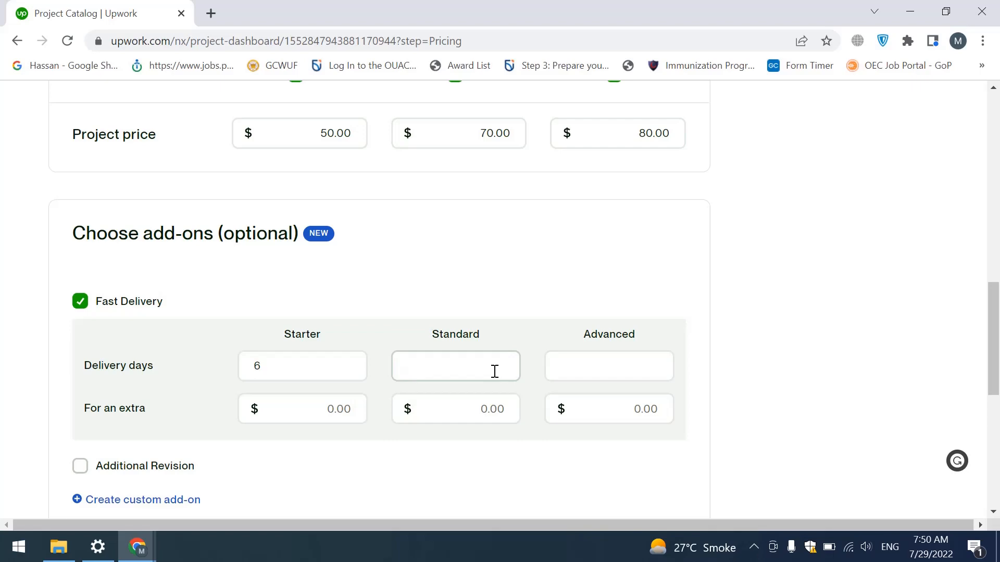
pyautogui.write('10')
pyautogui.moveTo(997, 324); pyautogui.dragTo(997, 260)
pyautogui.moveTo(585, 167); pyautogui.dragTo(545, 184)
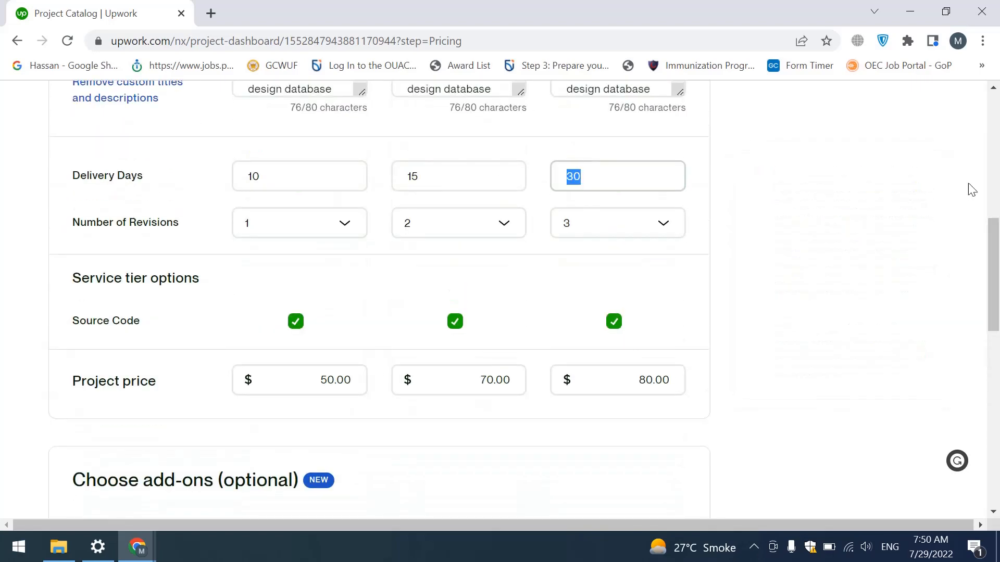
pyautogui.moveTo(994, 224); pyautogui.dragTo(993, 277)
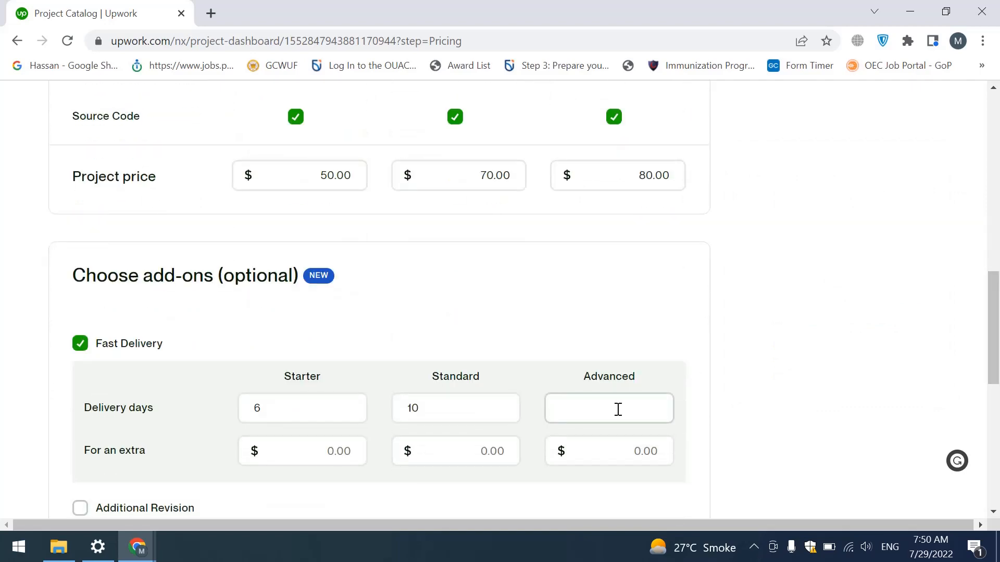
pyautogui.write('20')
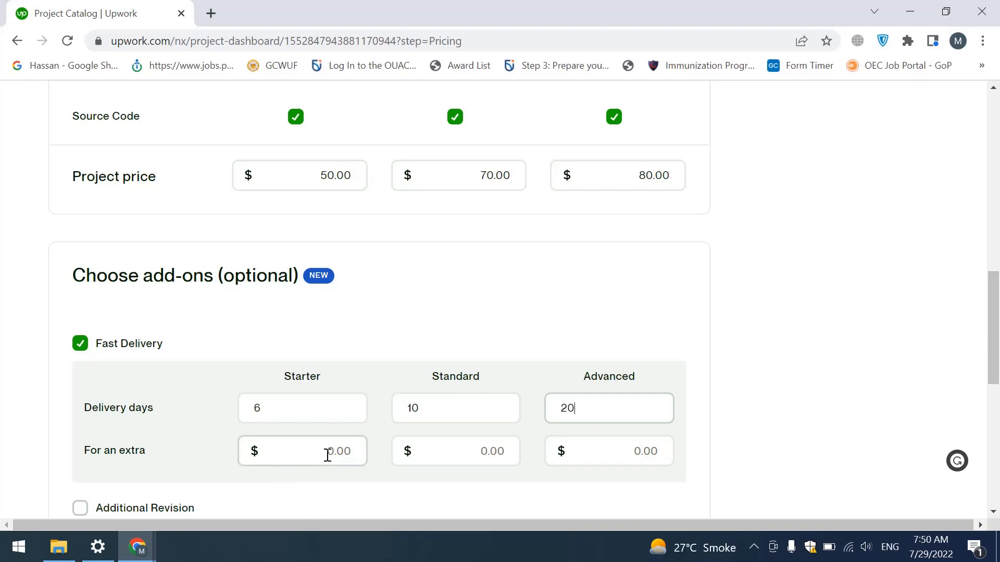
# Set the Fast Delivery extra charge to $10 for each of the Starter, Standard and Advanced tiers
pyautogui.click(323, 181)
pyautogui.moveTo(320, 177); pyautogui.dragTo(336, 177)
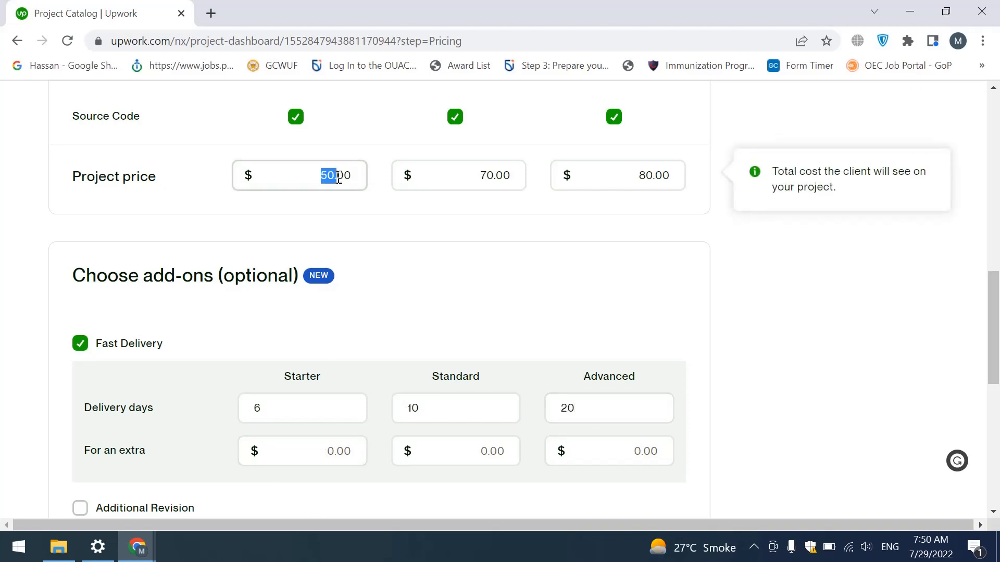
pyautogui.click(347, 452)
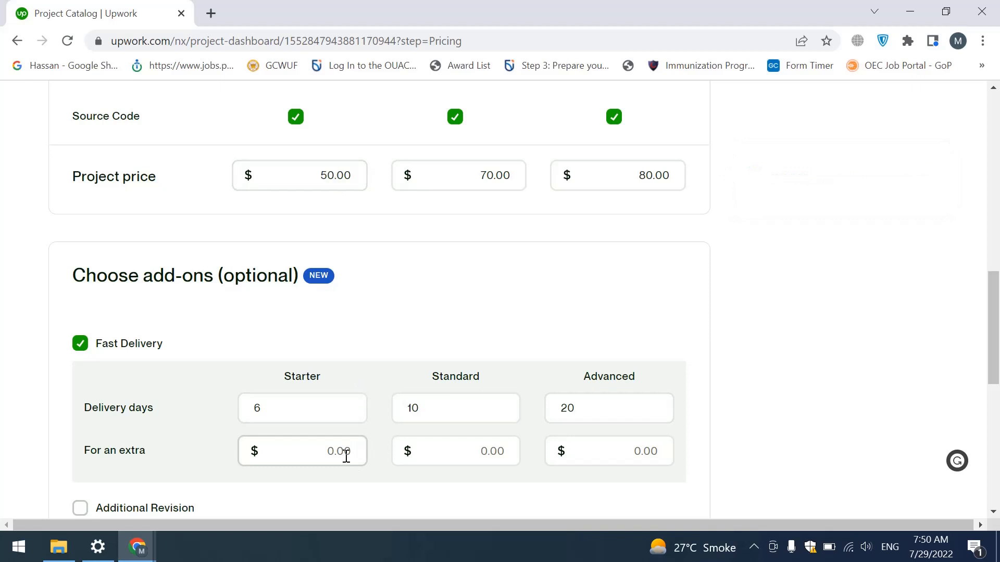
pyautogui.write('10')
pyautogui.click(491, 451)
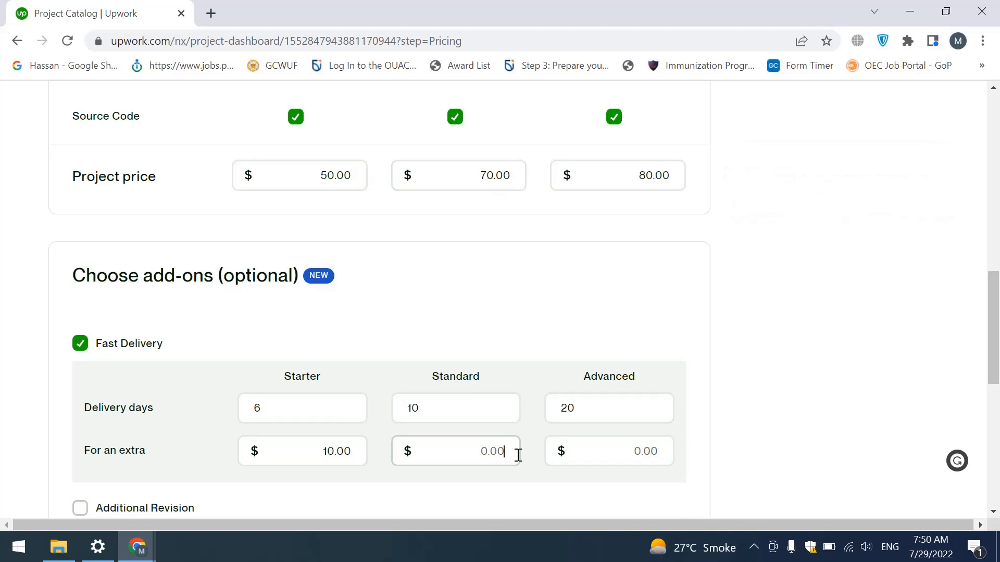
pyautogui.write('10')
pyautogui.click(632, 452)
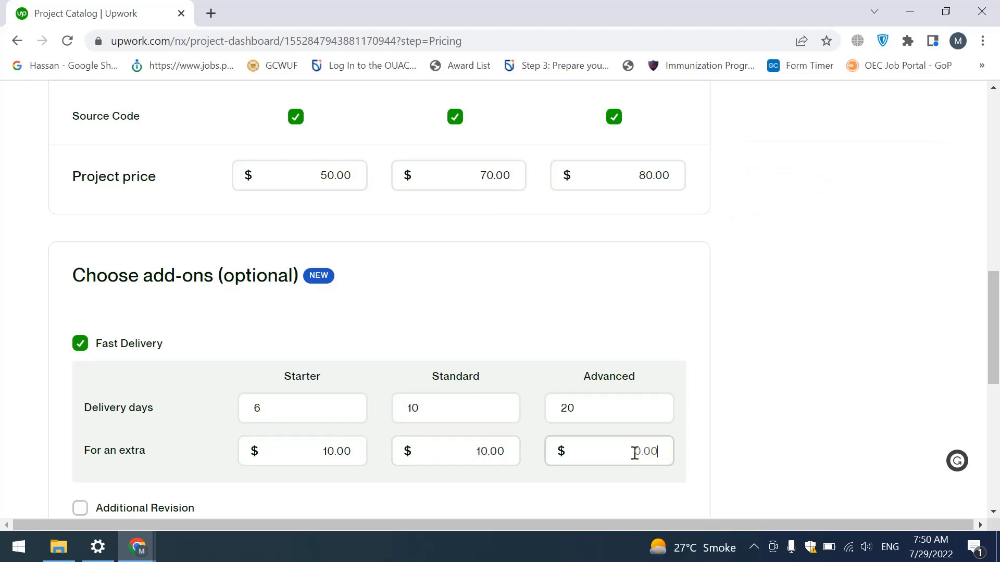
pyautogui.write('10')
pyautogui.click(762, 496)
# Enable the Additional Revision add-on for an extra $5, then save the pricing and continue to the Gallery stage
pyautogui.moveTo(996, 335); pyautogui.dragTo(999, 400)
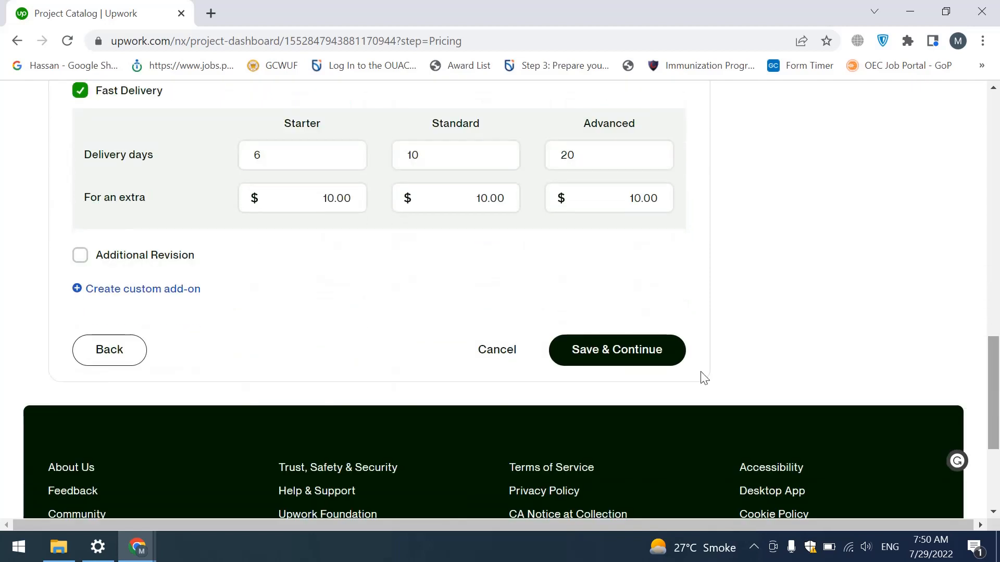
pyautogui.click(81, 260)
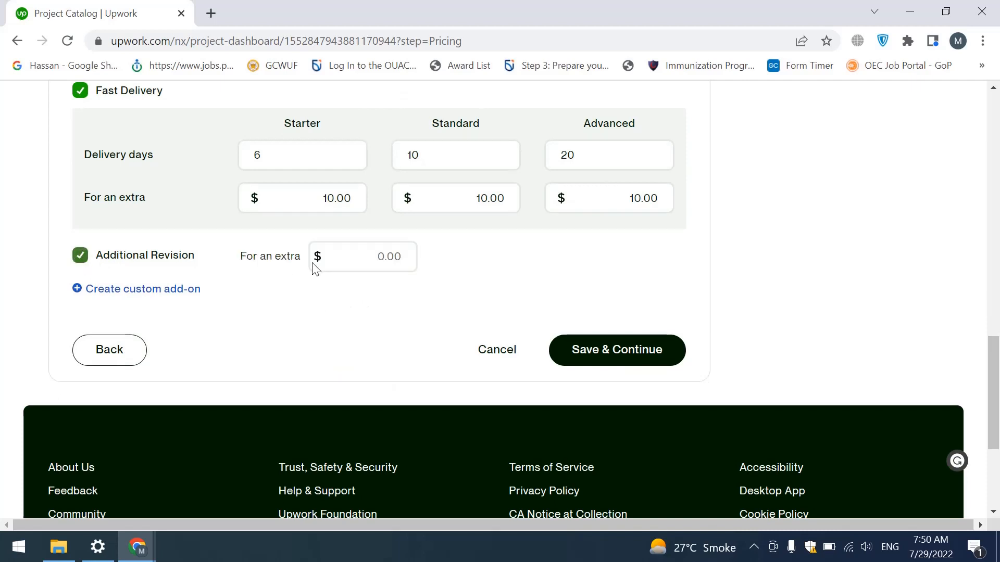
pyautogui.click(343, 259)
pyautogui.write('5')
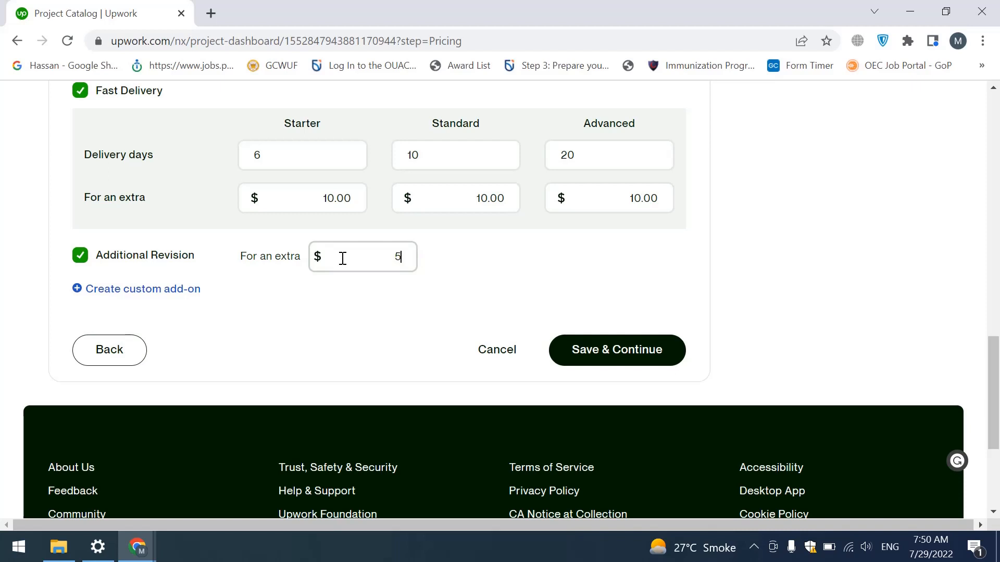
pyautogui.click(750, 320)
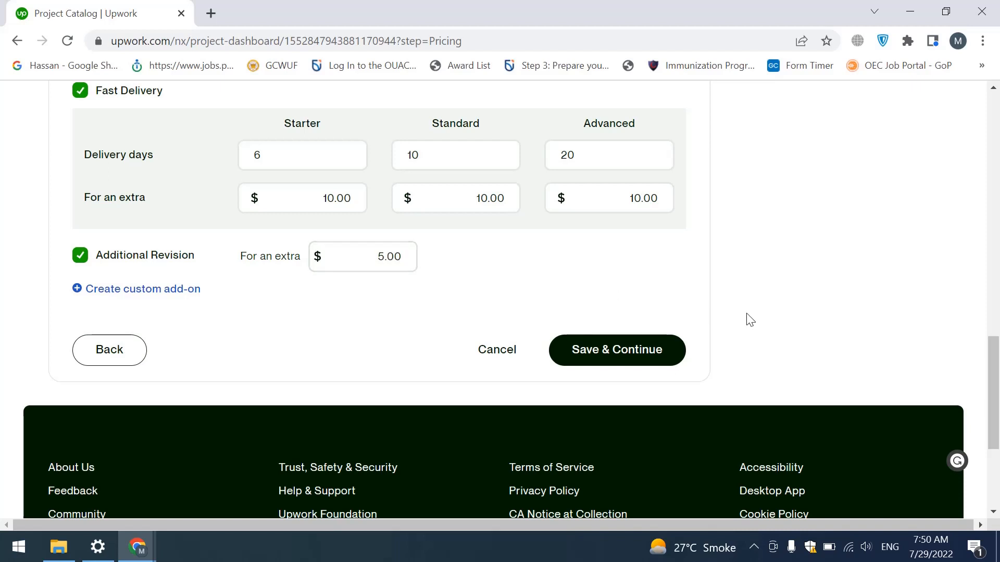
pyautogui.click(612, 361)
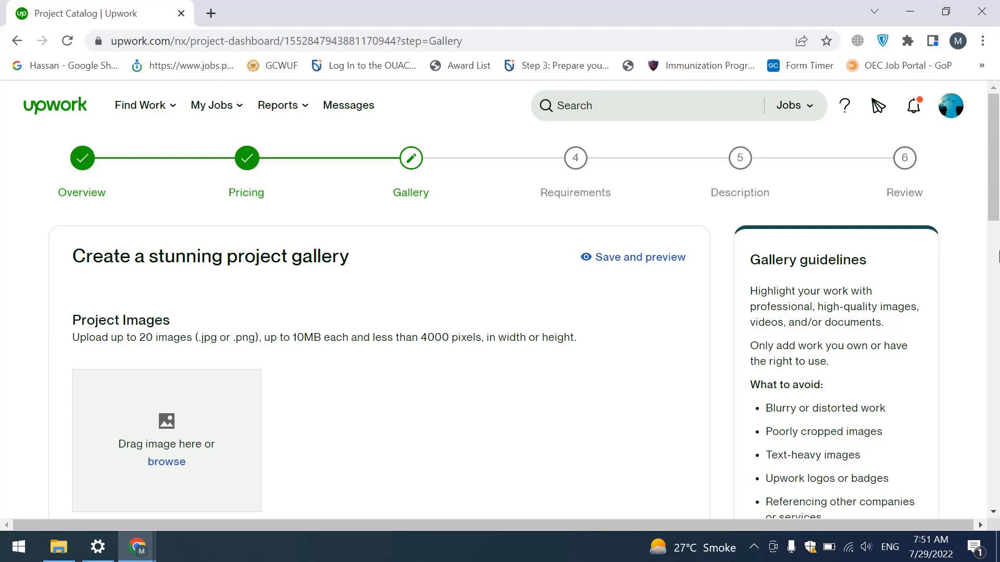
# Choose the pharmacy management system screenshot "download (2)" from the Desktop folder as the first project image
pyautogui.scroll(-6, 997, 256)
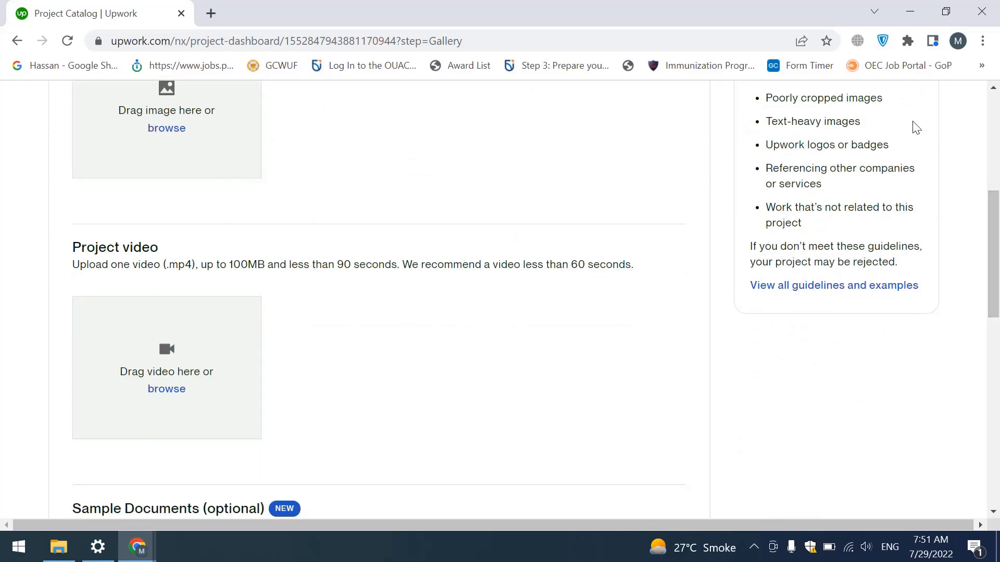
pyautogui.scroll(-7, 993, 255)
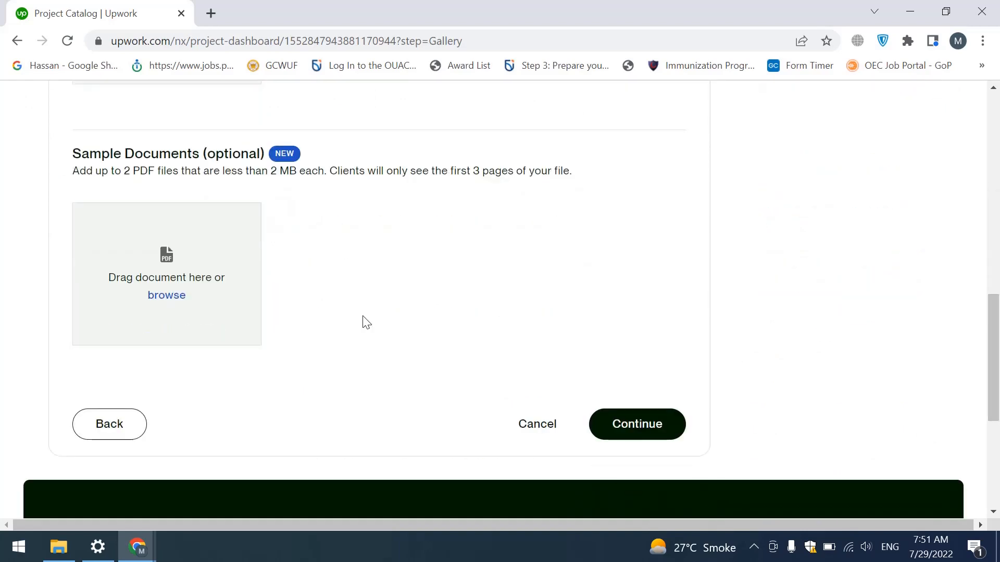
pyautogui.scroll(10, 996, 261)
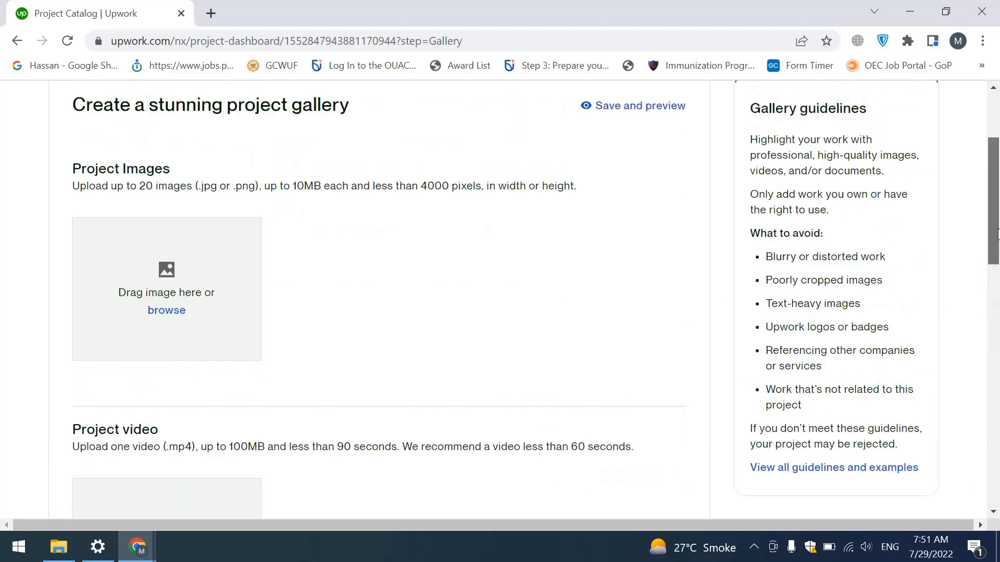
pyautogui.click(170, 314)
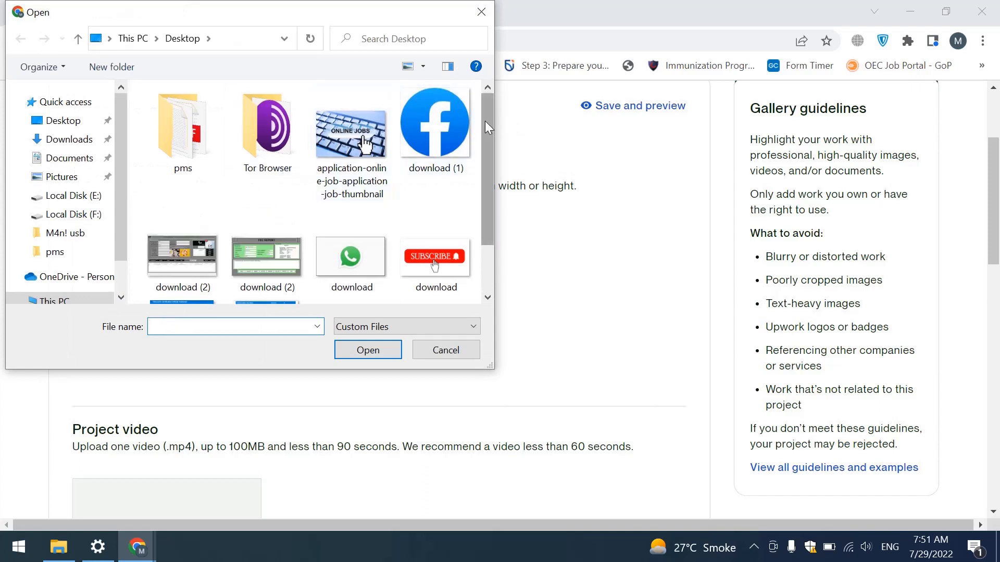
pyautogui.moveTo(485, 121); pyautogui.dragTo(485, 165)
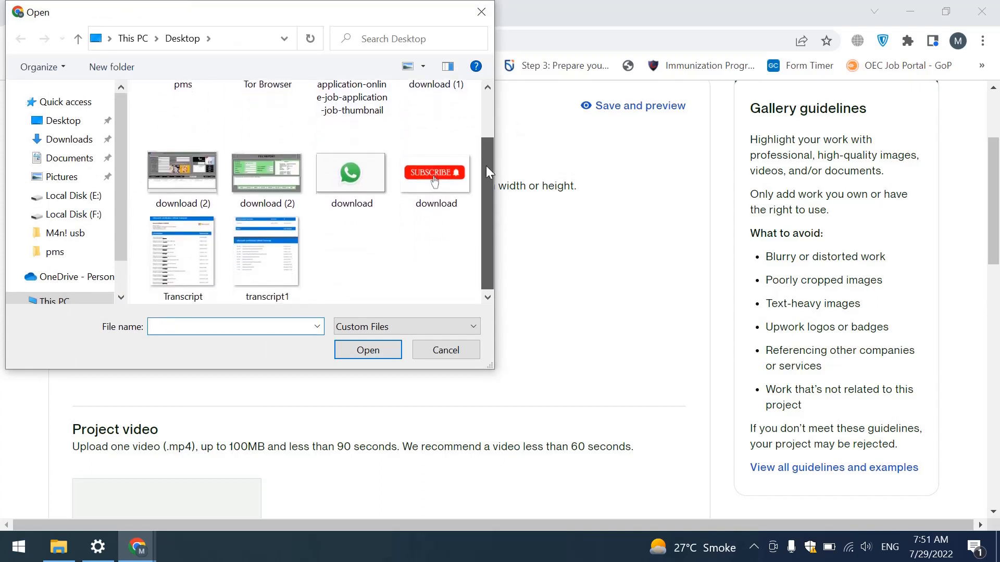
pyautogui.click(171, 187)
pyautogui.click(292, 174)
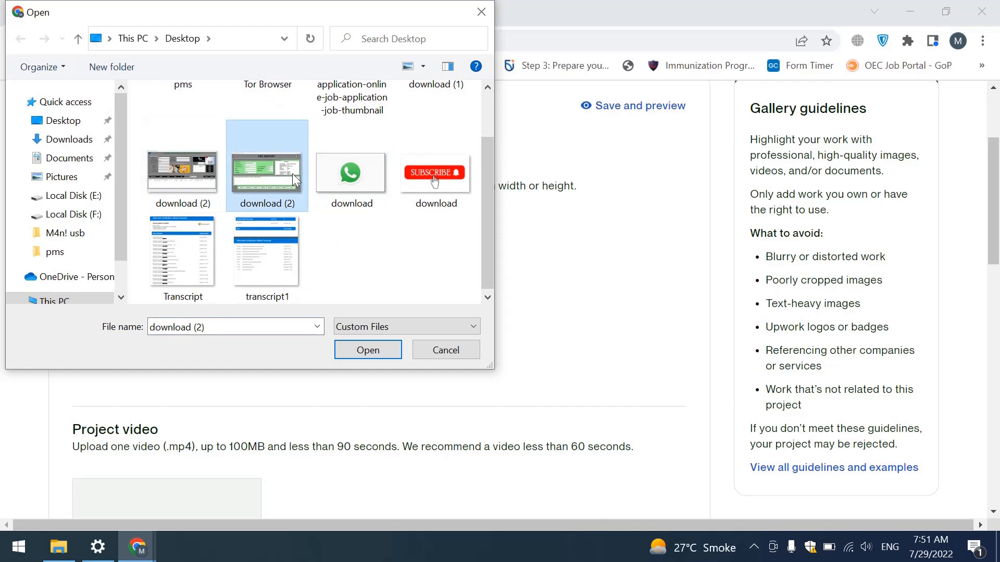
pyautogui.click(162, 171)
pyautogui.click(369, 351)
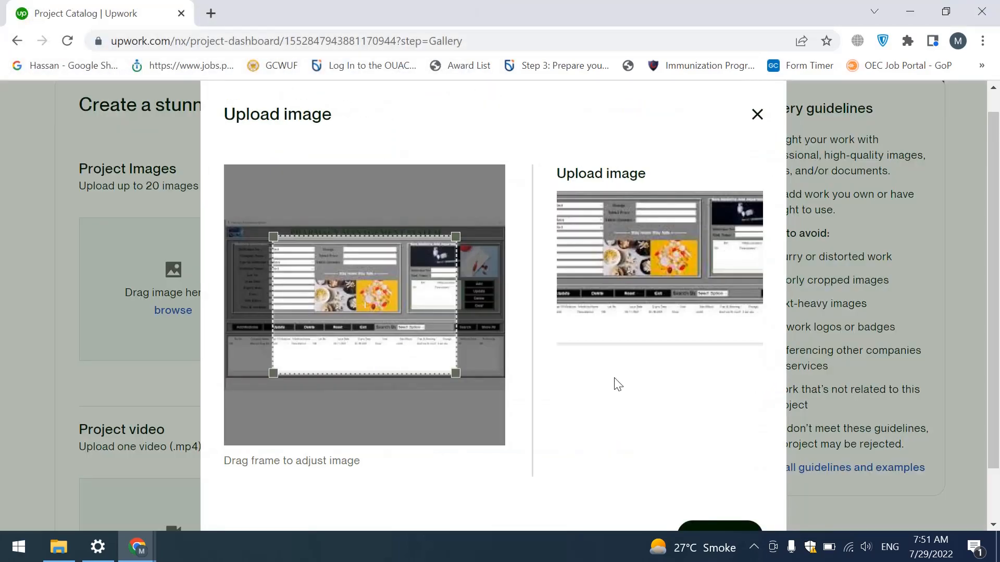
# Shift the crop frame to the upper-left part of the pharmacy screenshot to include its heading, and upload the image
pyautogui.moveTo(398, 306); pyautogui.dragTo(358, 295)
pyautogui.scroll(-2, 365, 302)
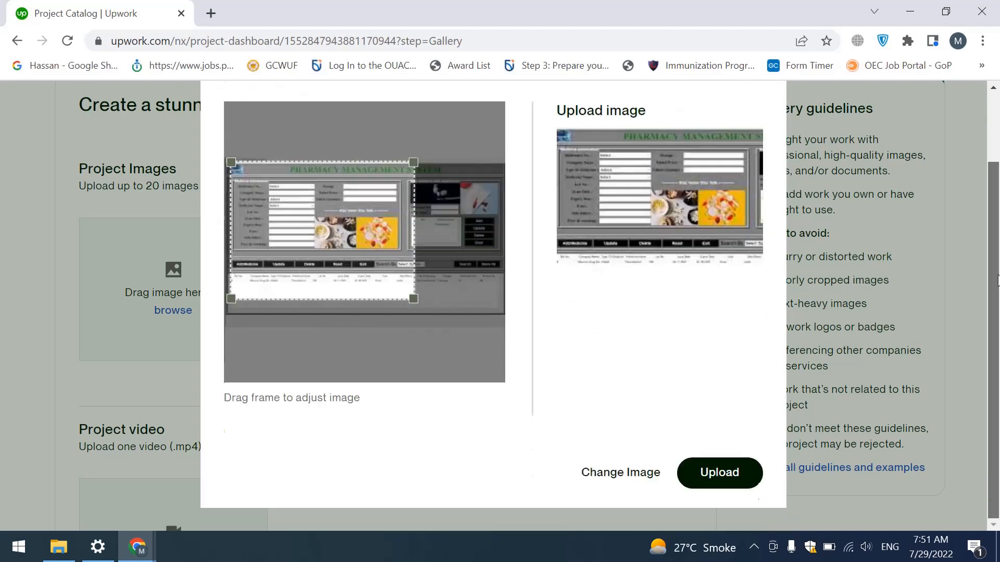
pyautogui.click(732, 474)
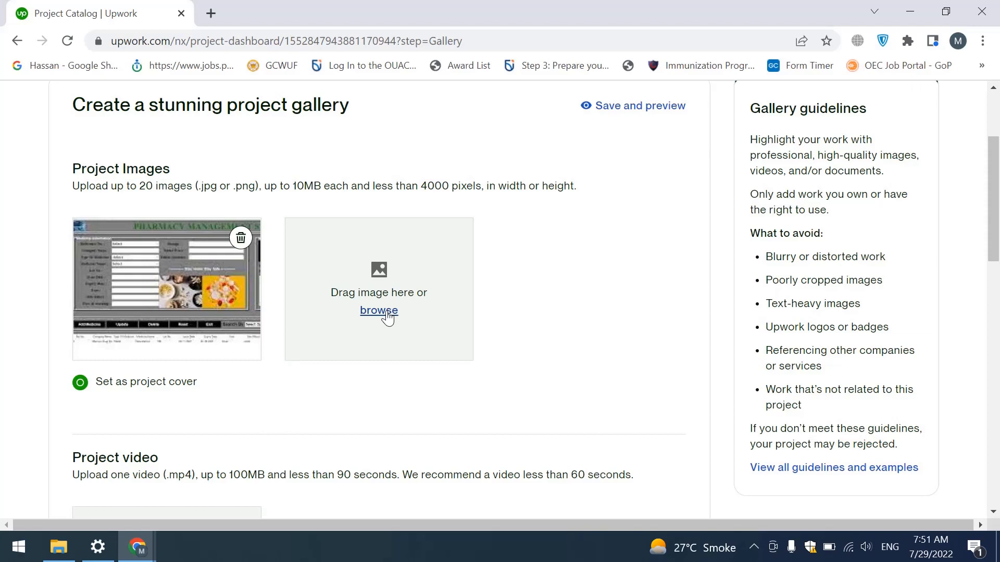
# Upload the green fee report screenshot "download (2)" as the second project image, with the crop frame shifted to its upper-left part
pyautogui.click(388, 311)
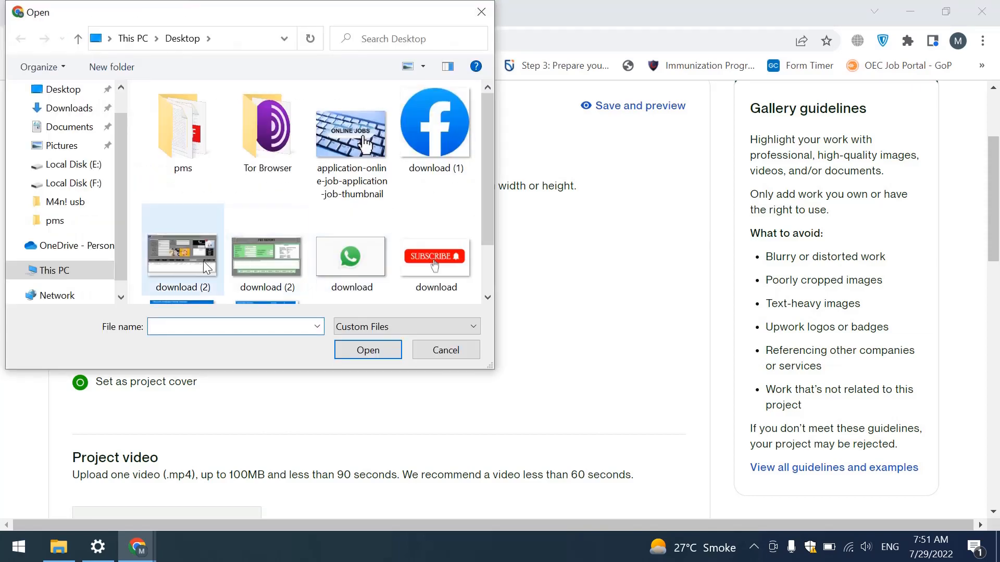
pyautogui.click(264, 261)
pyautogui.click(376, 347)
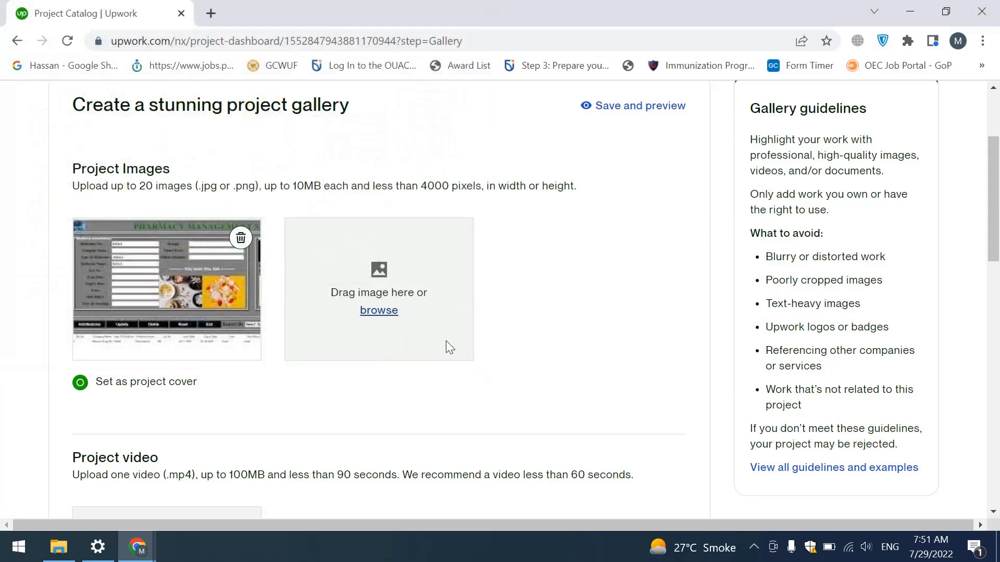
pyautogui.moveTo(423, 311); pyautogui.dragTo(356, 299)
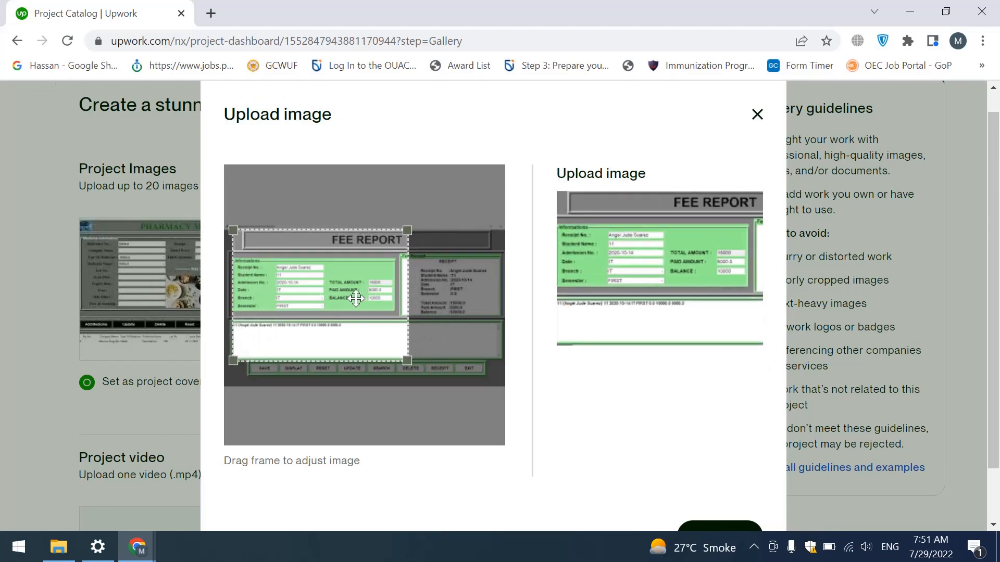
pyautogui.scroll(-2, 599, 396)
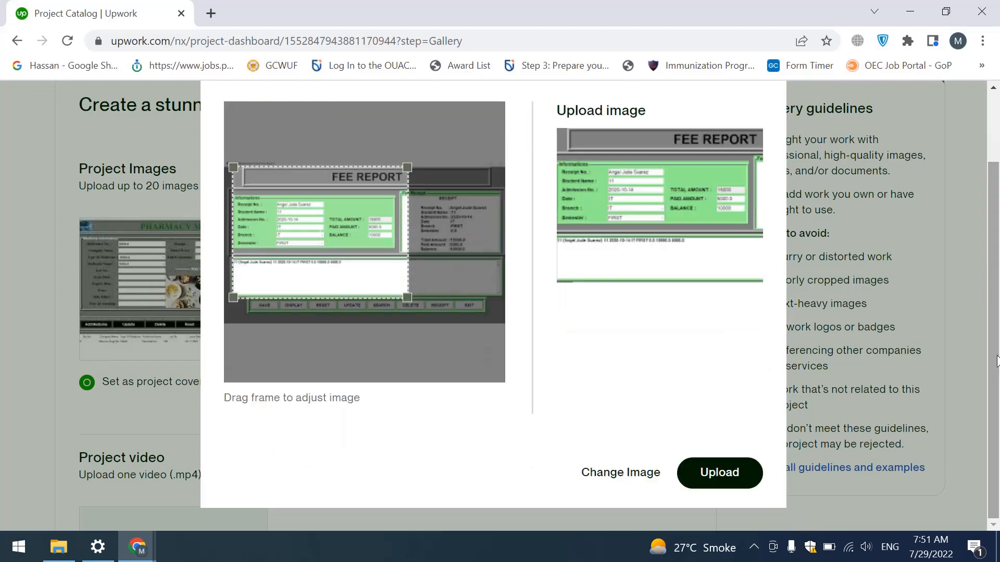
pyautogui.click(715, 481)
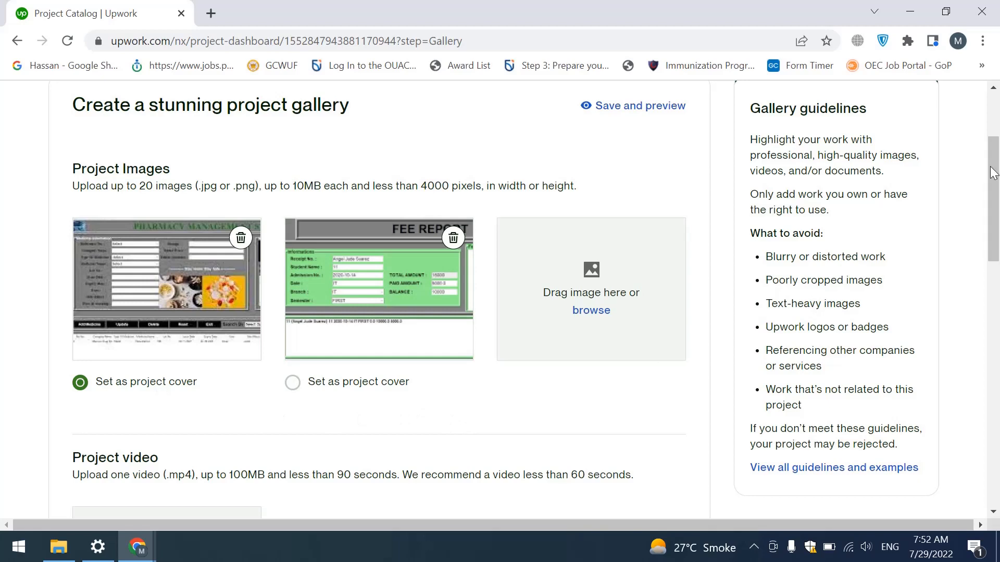
# Leave the project video and sample documents empty and continue to the Requirements stage
pyautogui.moveTo(993, 172); pyautogui.dragTo(998, 271)
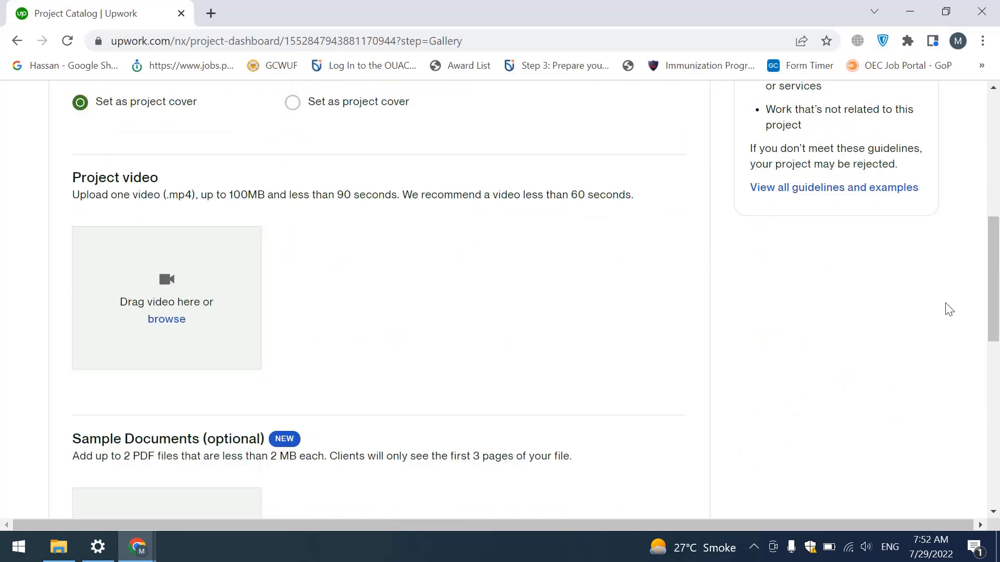
pyautogui.moveTo(996, 291); pyautogui.dragTo(998, 388)
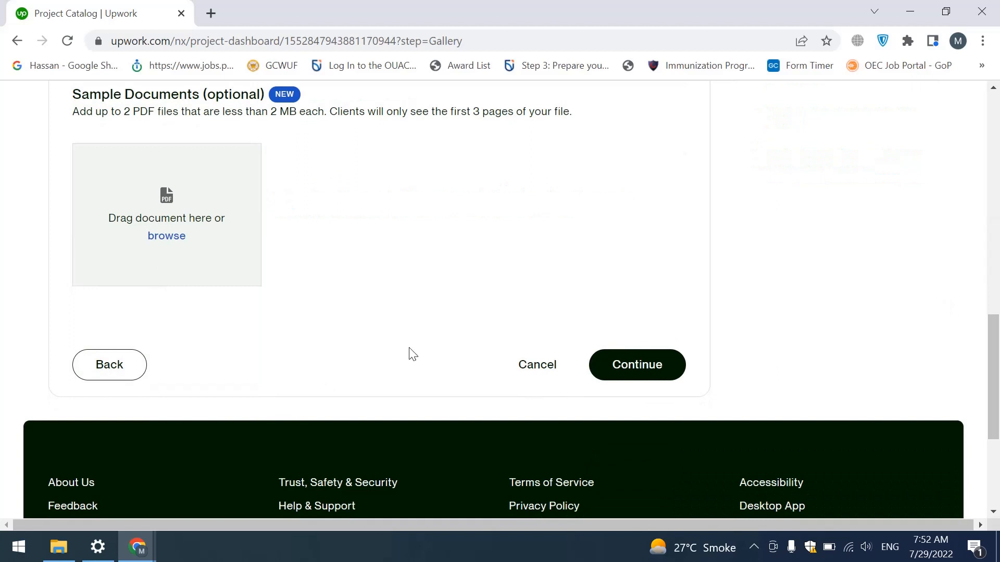
pyautogui.click(642, 374)
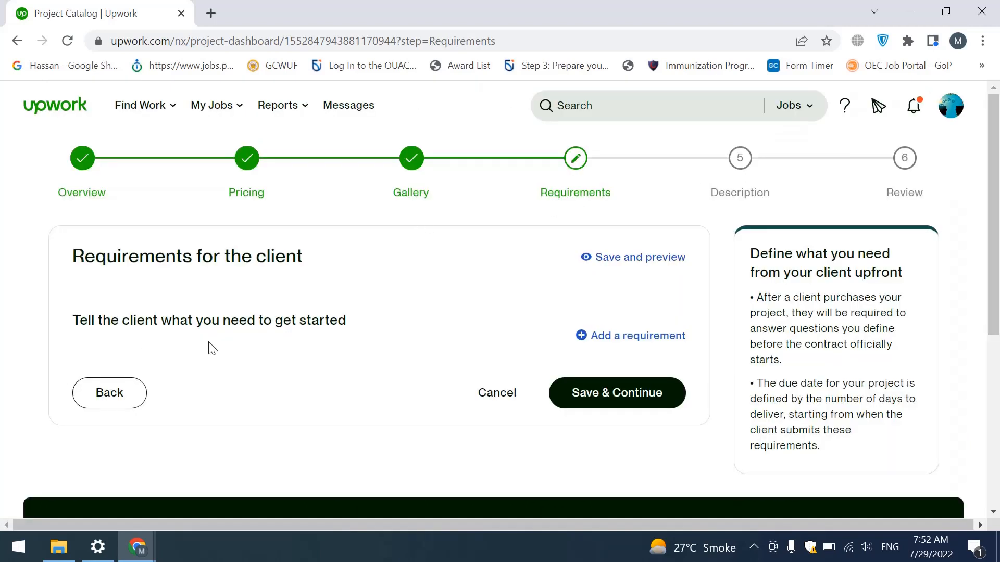
# Start a client requirement reading "Software Requirements", "All modules" and "All functionalities of company" on three separate lines
pyautogui.click(639, 338)
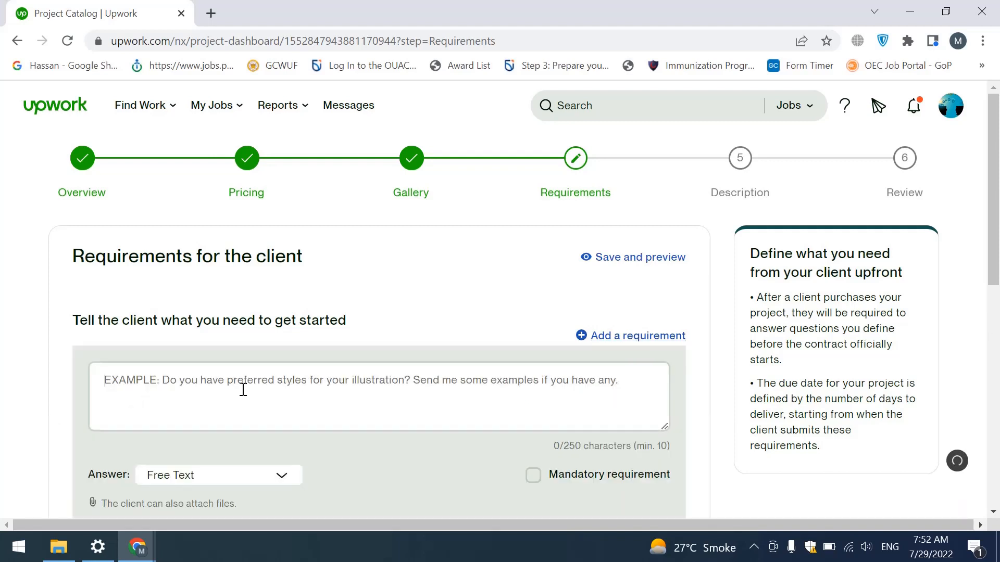
pyautogui.write('Softwar')
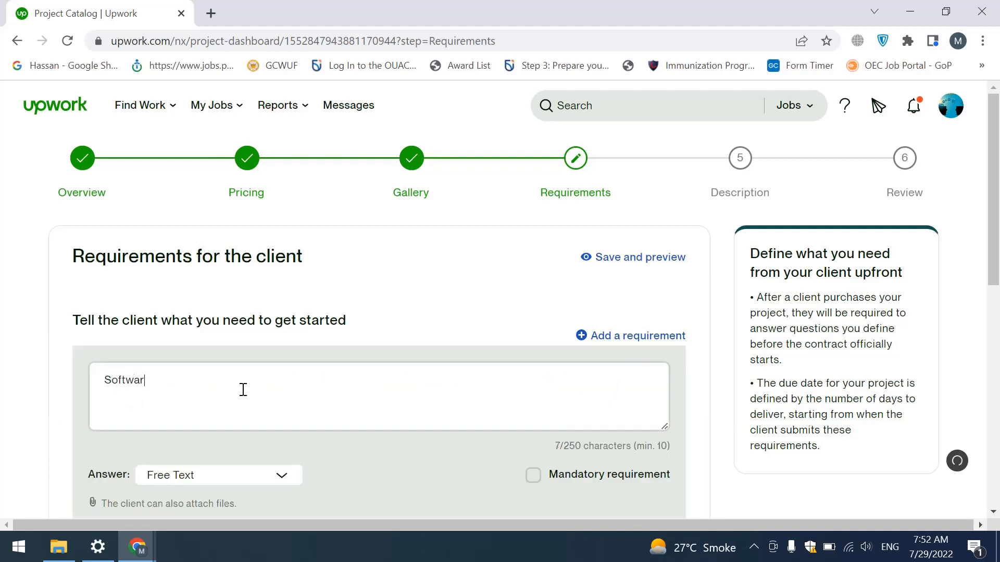
pyautogui.write('e Requirements')
pyautogui.press('Return')
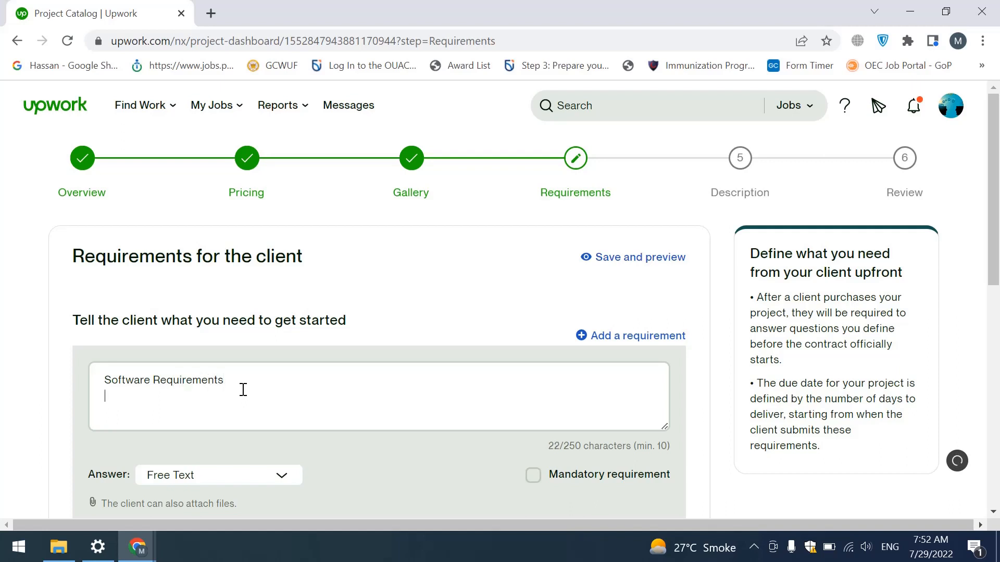
pyautogui.write('All modules')
pyautogui.press('Return')
pyautogui.write('All fun')
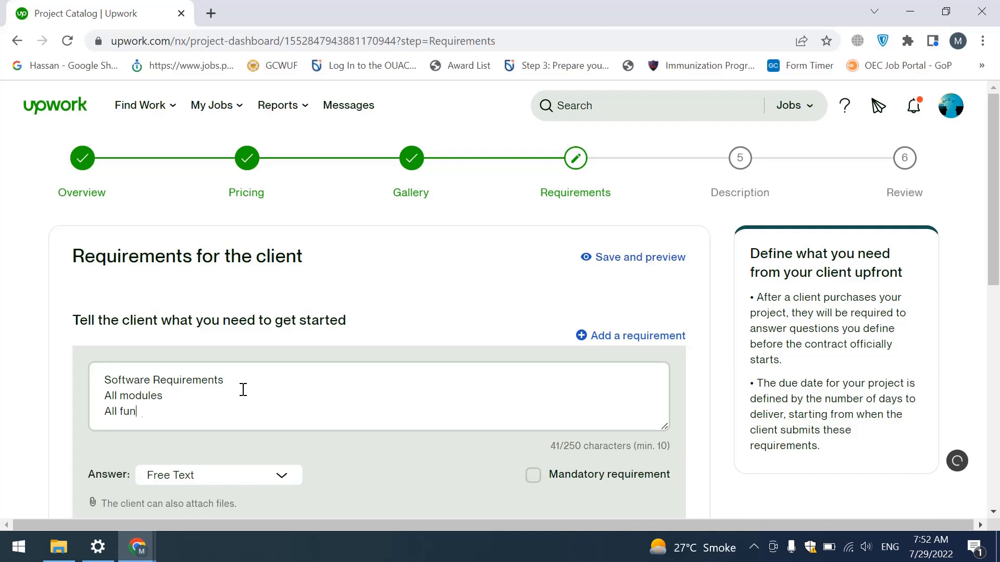
pyautogui.write('ctionalities of comp')
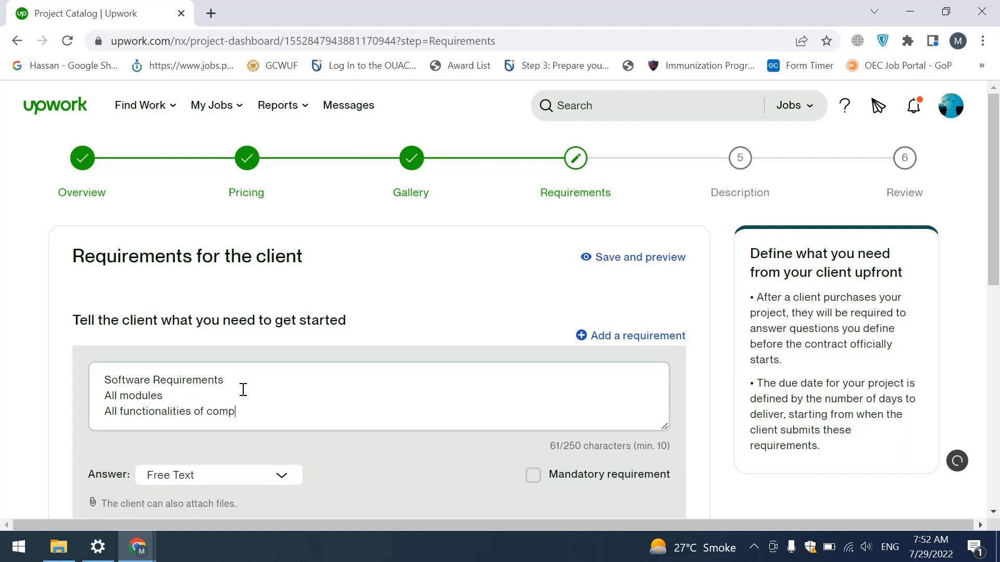
pyautogui.write('any')
pyautogui.moveTo(104, 381); pyautogui.dragTo(206, 382)
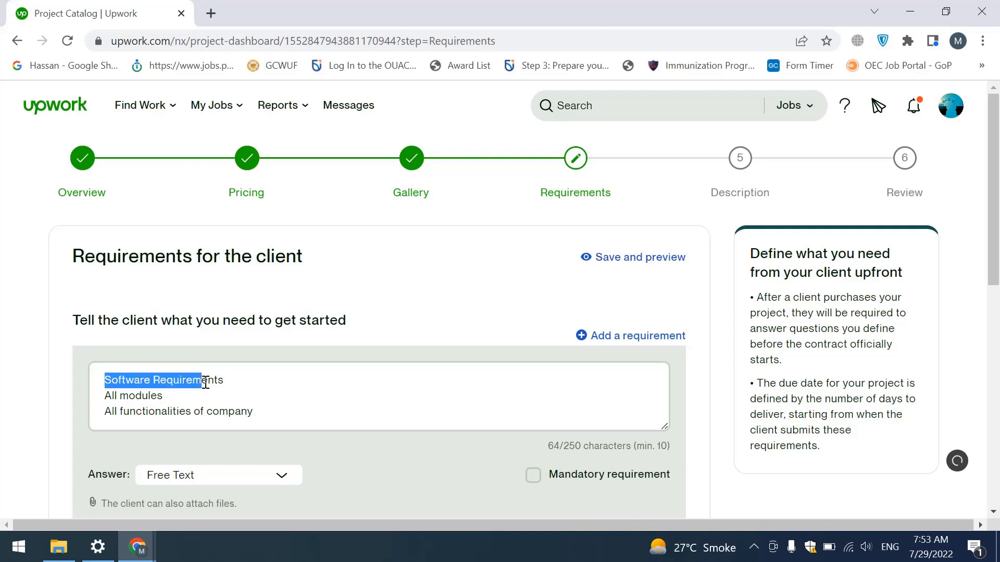
pyautogui.click(105, 403)
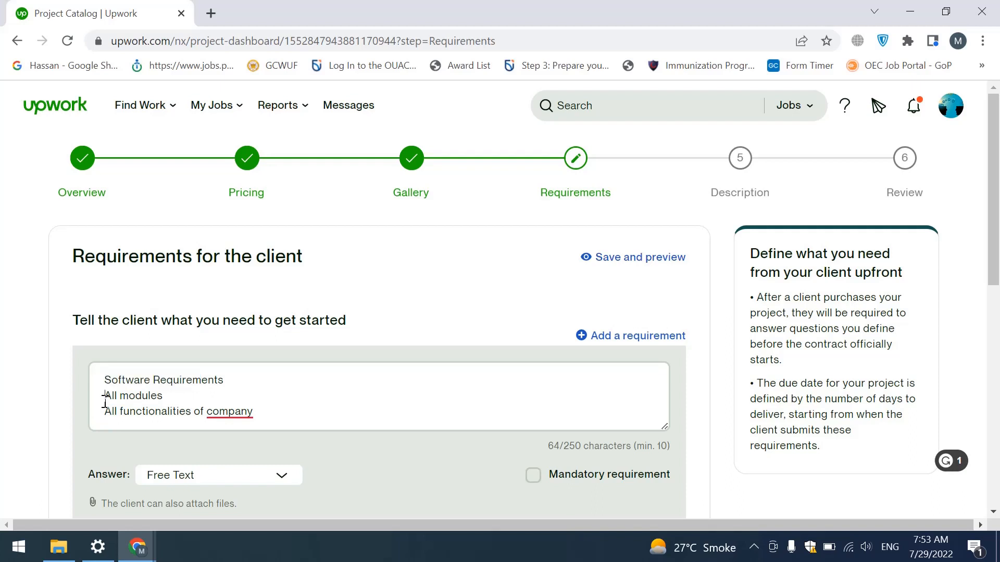
pyautogui.moveTo(104, 403); pyautogui.dragTo(162, 404)
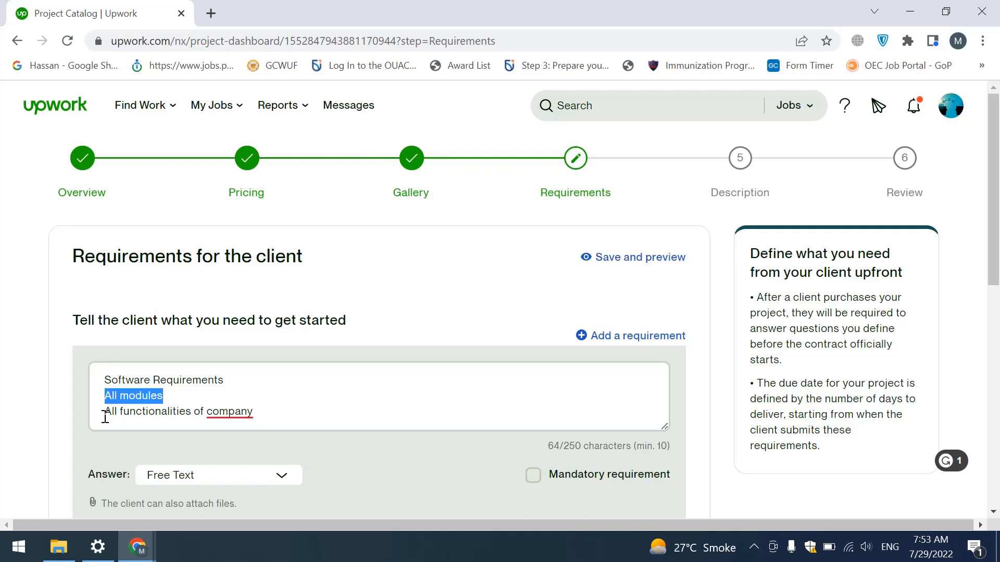
pyautogui.click(227, 414)
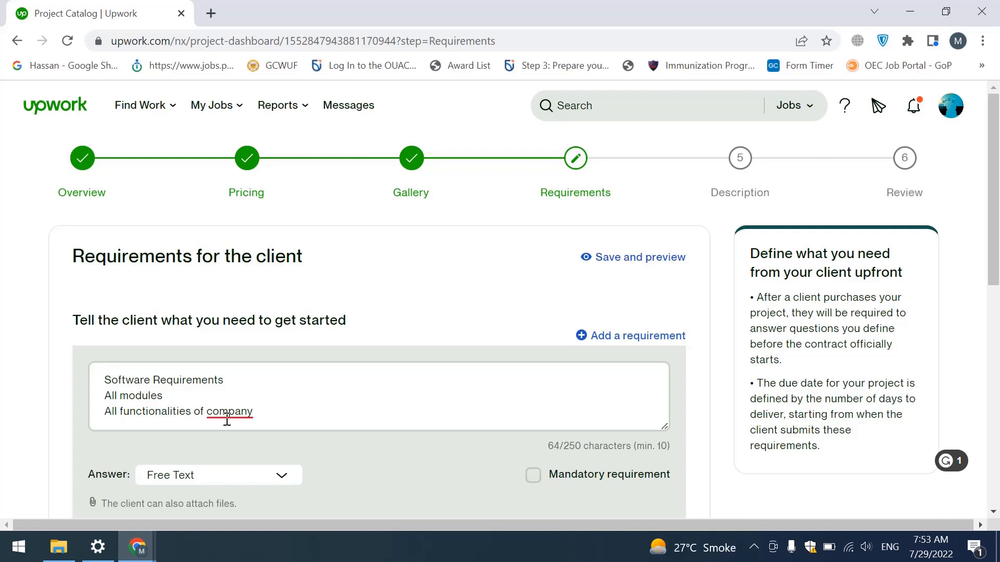
pyautogui.rightClick(227, 420)
pyautogui.click(451, 417)
pyautogui.scroll(-2, 997, 310)
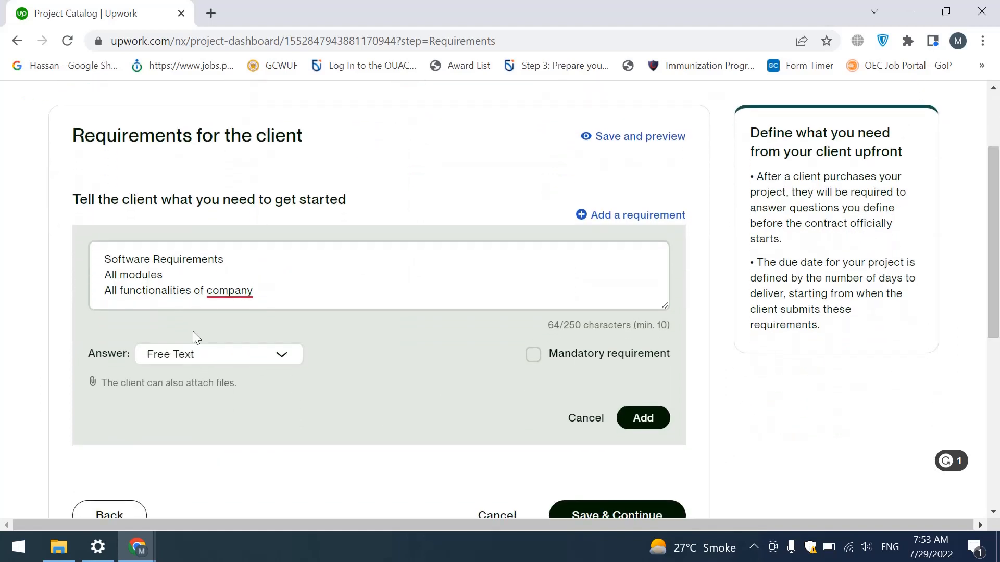
pyautogui.moveTo(104, 258); pyautogui.dragTo(288, 298)
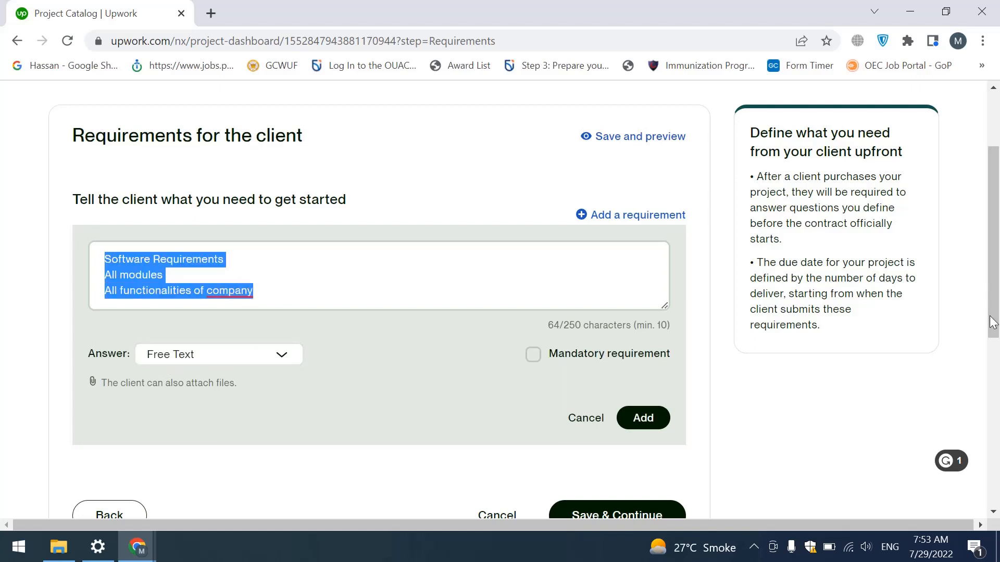
# Make the software requirements entry mandatory and add it to the client requirements list
pyautogui.moveTo(992, 322); pyautogui.dragTo(992, 369)
pyautogui.click(534, 249)
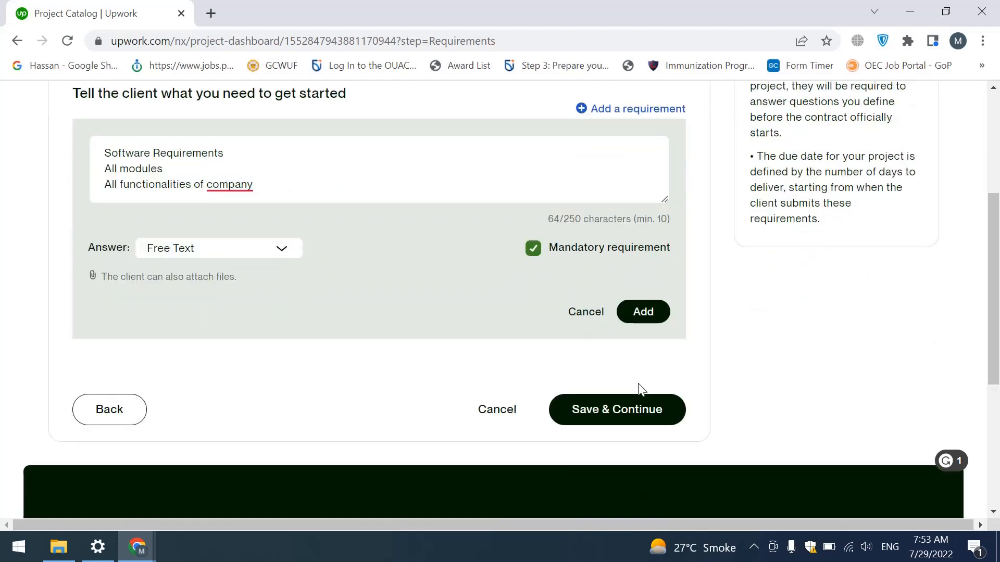
pyautogui.click(618, 415)
pyautogui.scroll(-1, 618, 417)
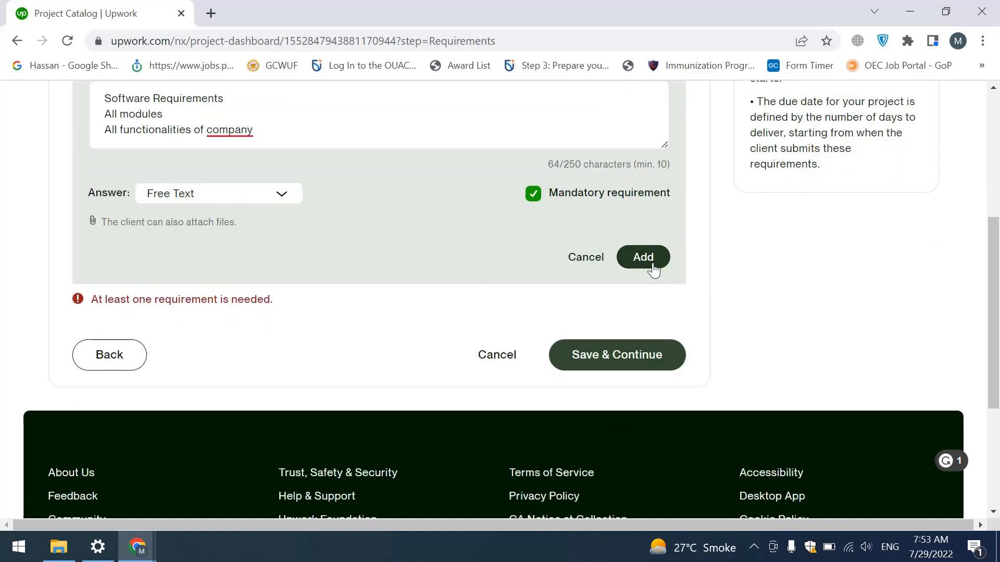
pyautogui.moveTo(997, 264); pyautogui.dragTo(997, 227)
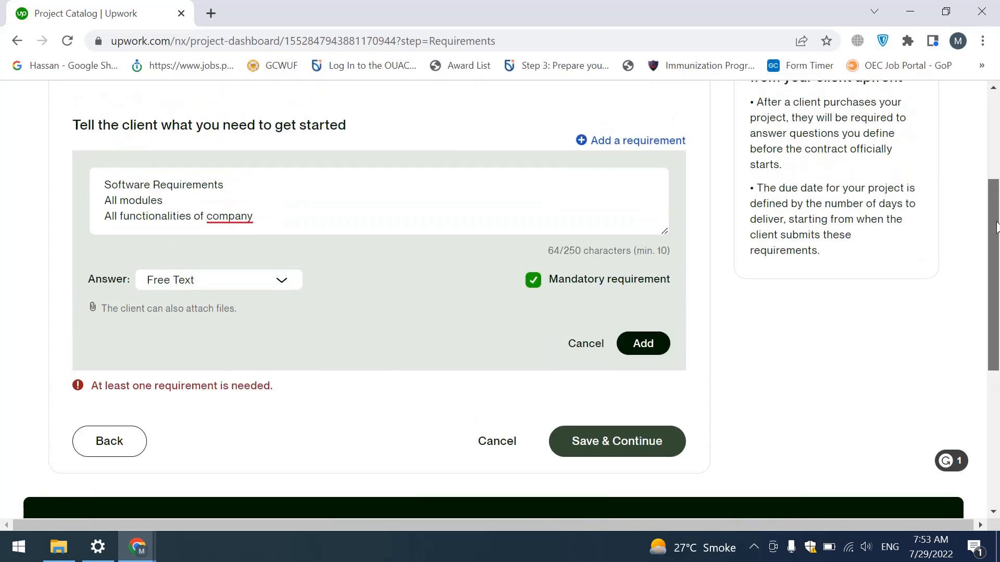
pyautogui.click(645, 344)
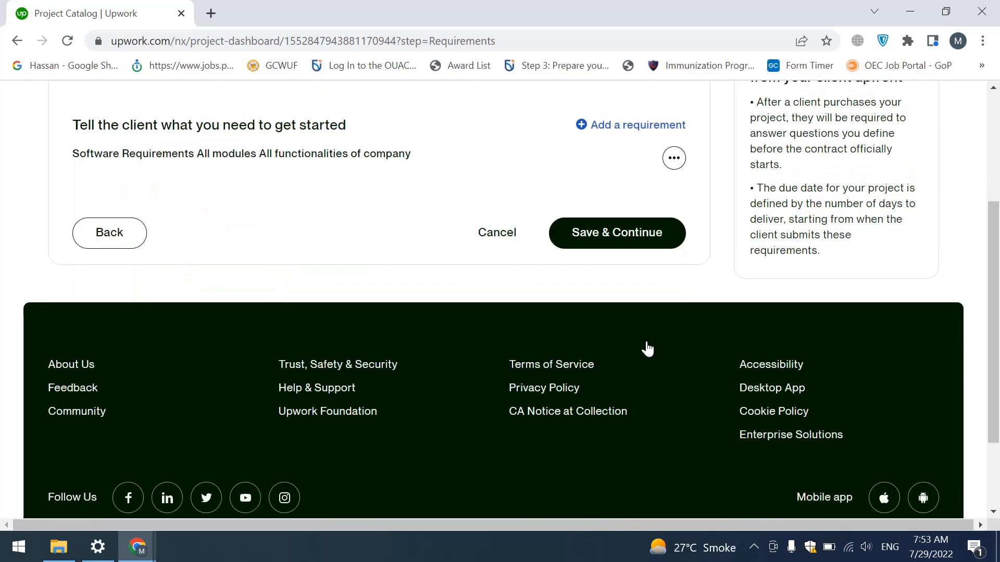
# Start a second client requirement reading "Software Installation" and "Configuration" on separate lines, correcting the spelling of "Software"
pyautogui.scroll(3, 949, 375)
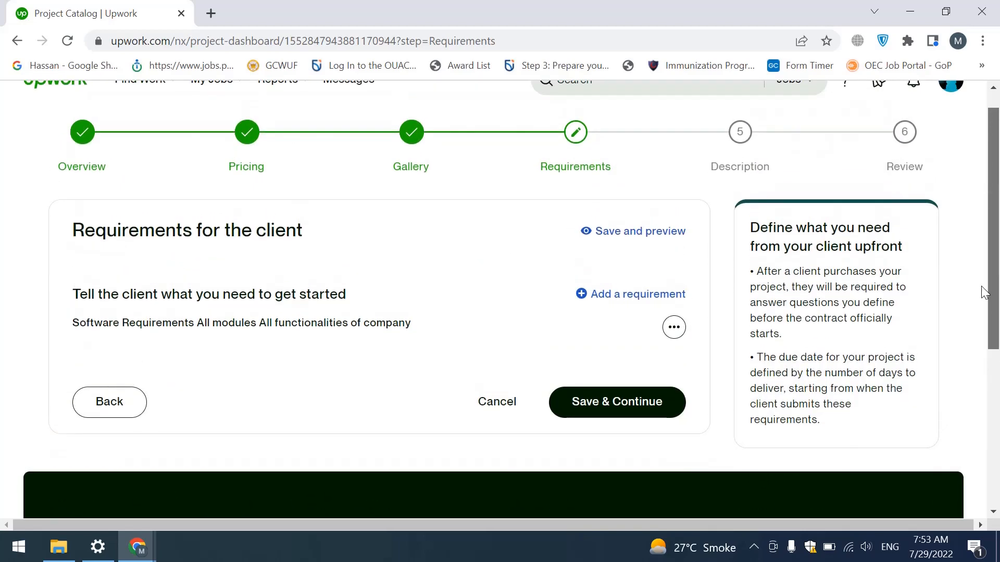
pyautogui.click(620, 297)
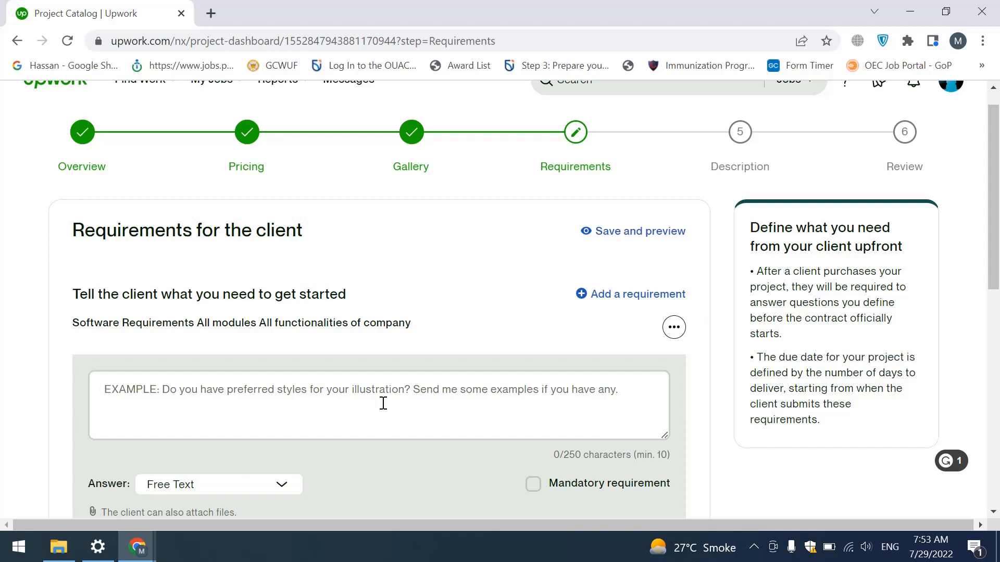
pyautogui.write('Sof')
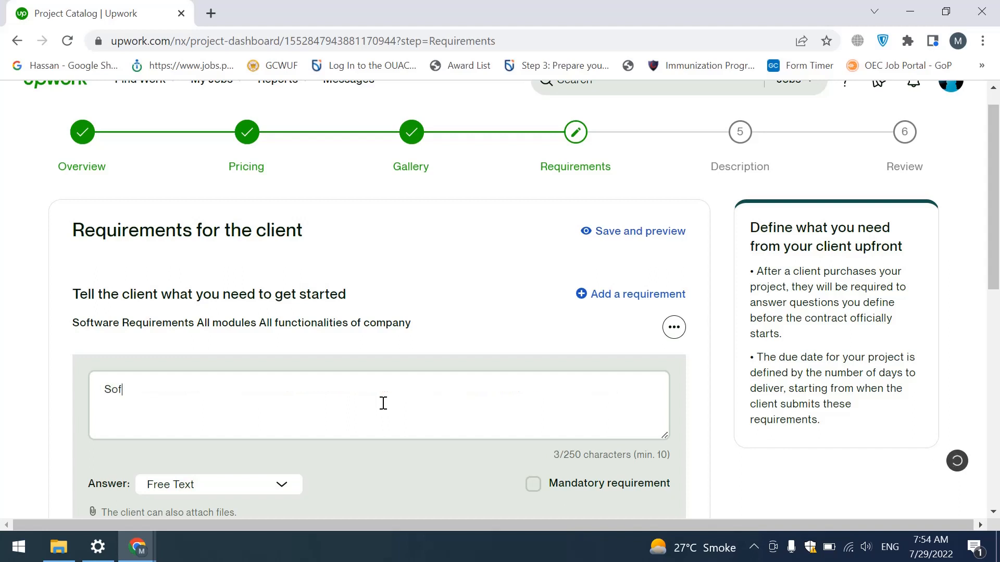
pyautogui.write('wtare Install')
pyautogui.press('BackSpace')
pyautogui.press('BackSpace')
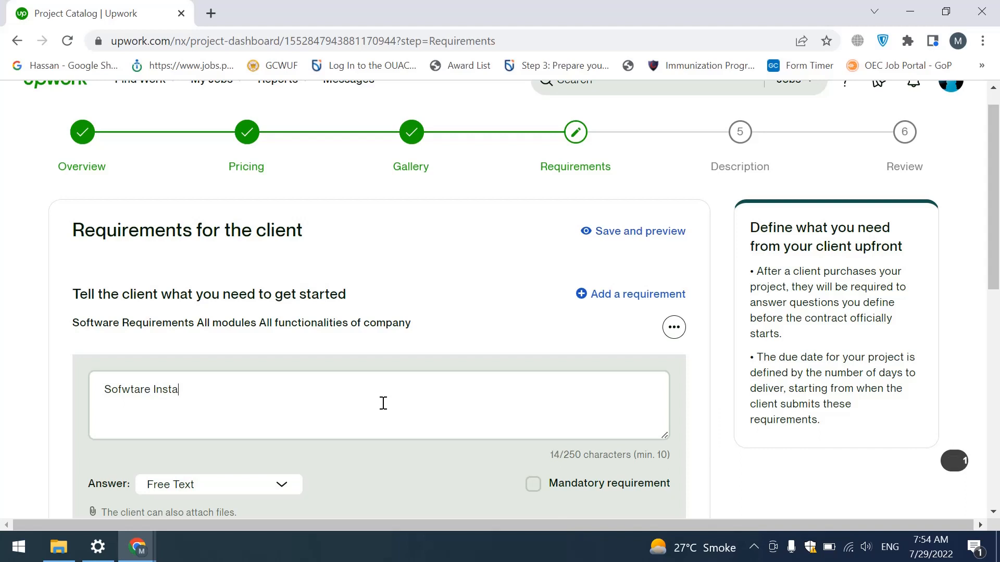
pyautogui.write('llation')
pyautogui.press('Return')
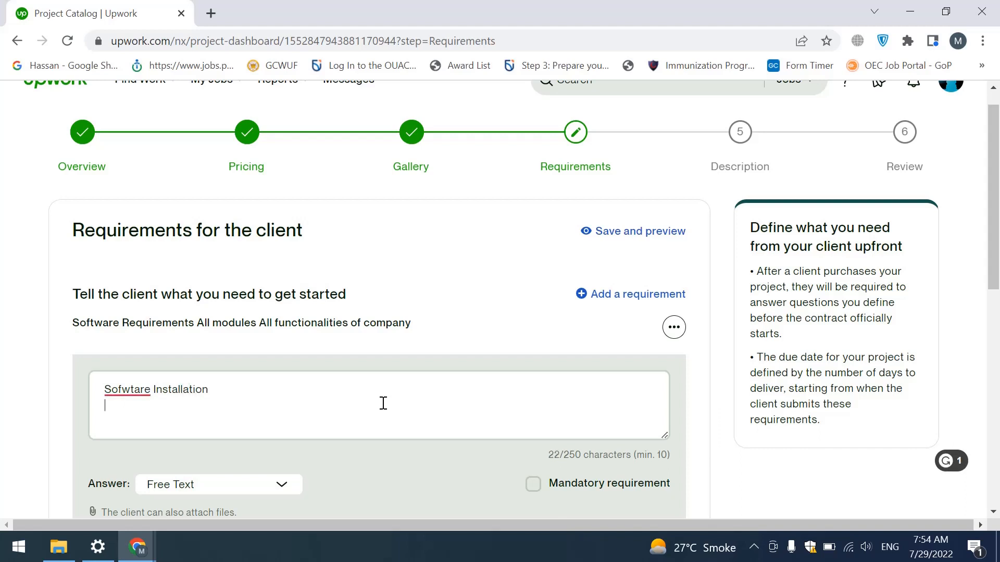
pyautogui.write('Configuration')
pyautogui.scroll(-2, 998, 207)
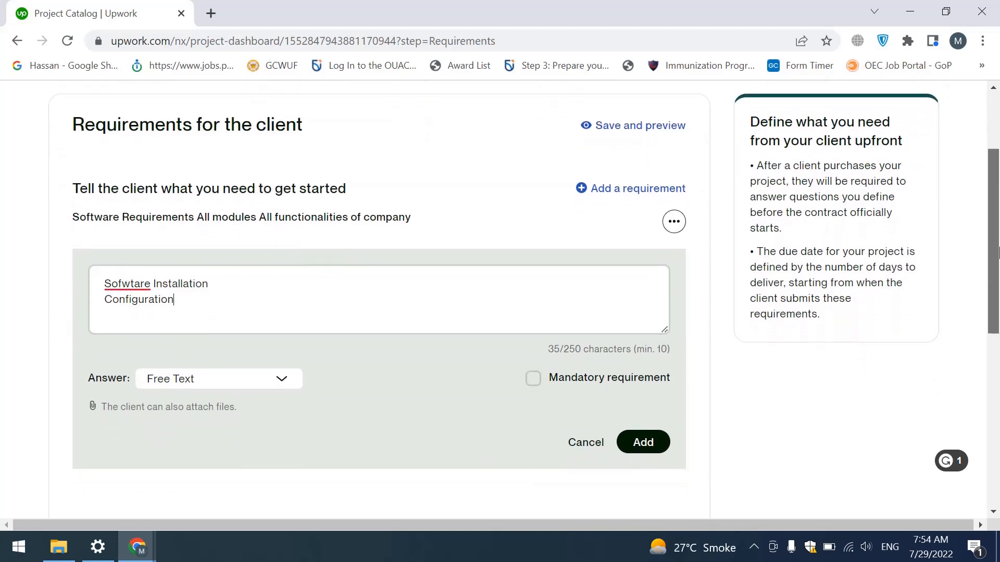
pyautogui.tripleClick(128, 283)
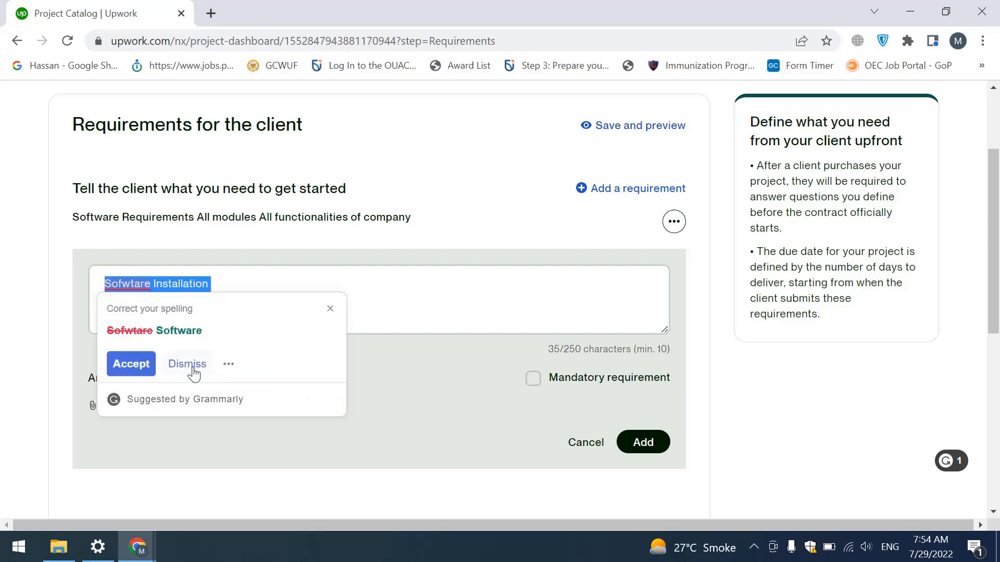
pyautogui.click(137, 366)
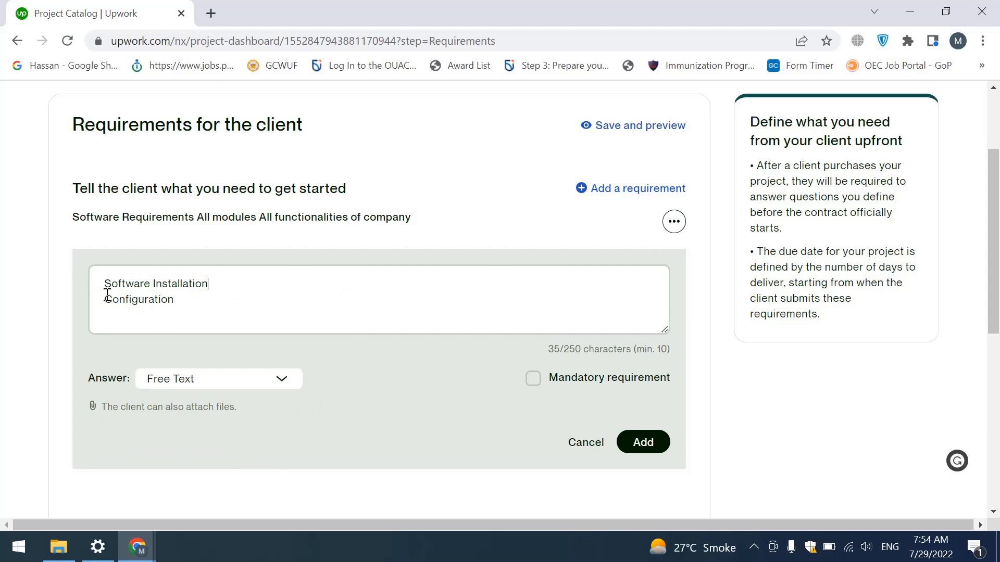
# Make the software installation and configuration entry mandatory and add it to the client requirements list
pyautogui.moveTo(105, 285); pyautogui.dragTo(202, 285)
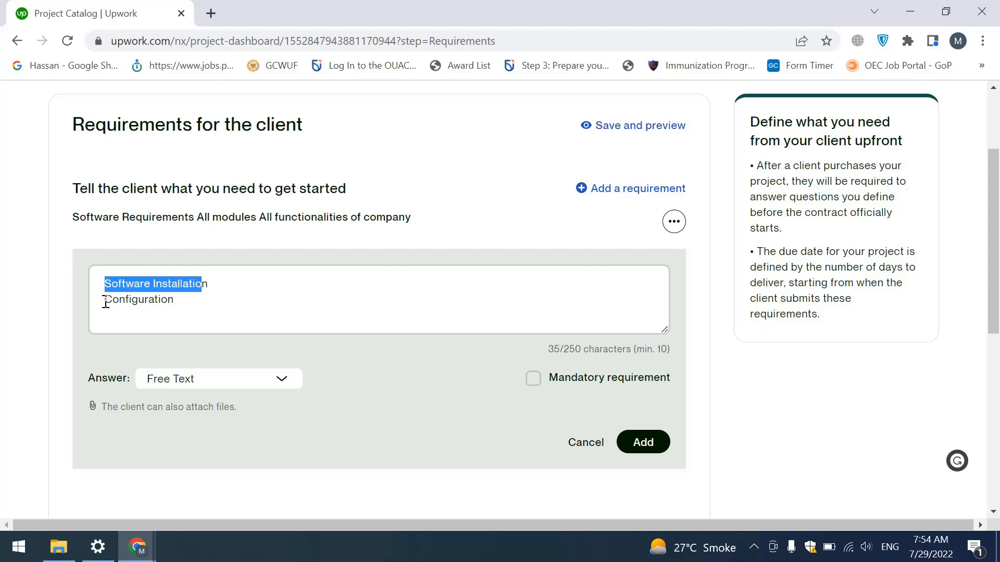
pyautogui.click(530, 382)
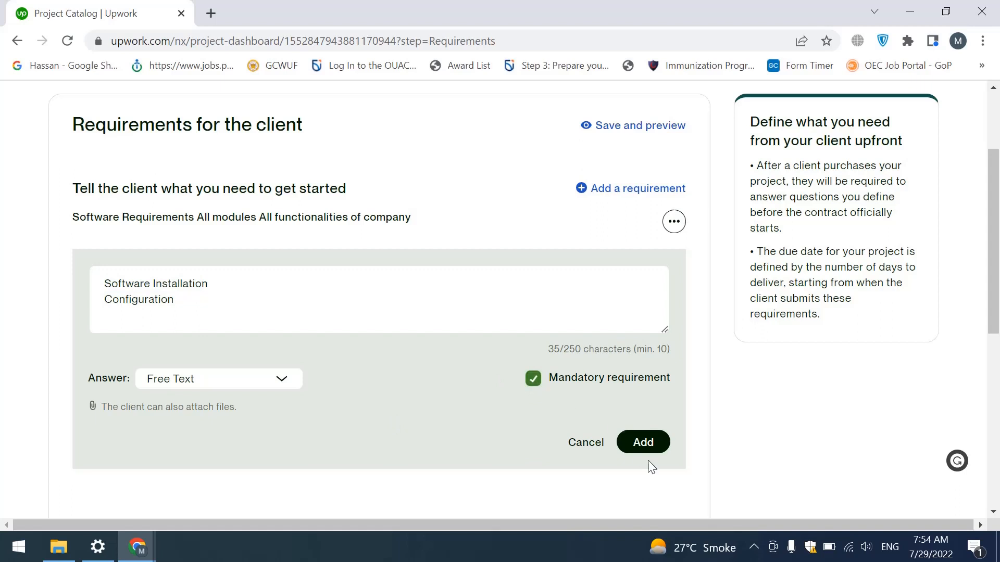
pyautogui.click(644, 443)
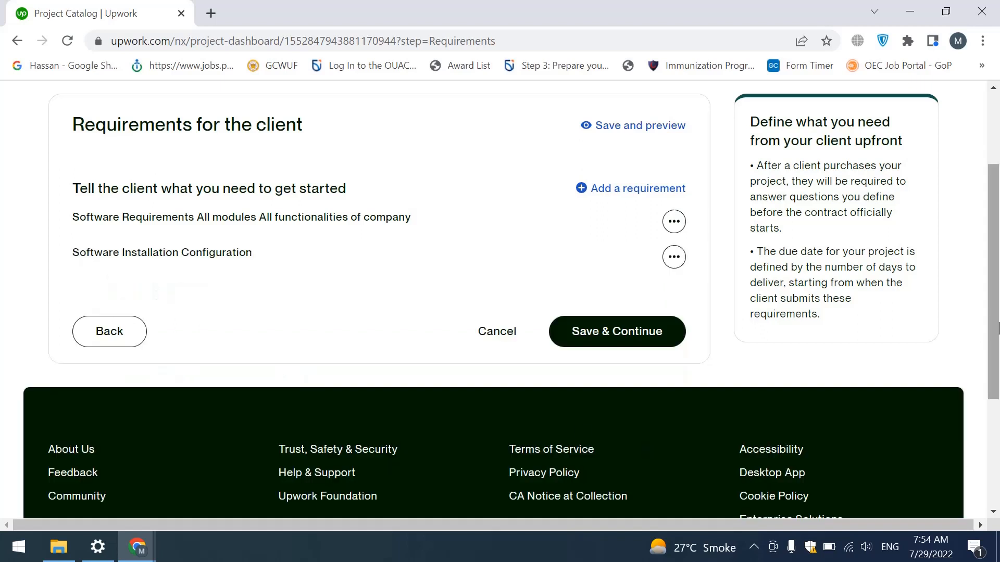
# Save the client requirements and continue to the Description stage
pyautogui.scroll(1, 504, 328)
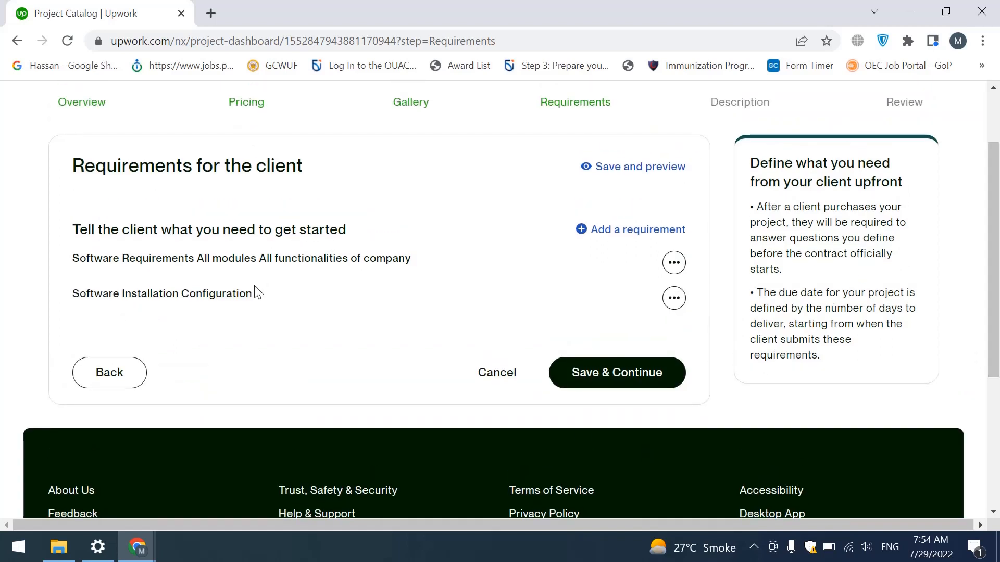
pyautogui.click(604, 374)
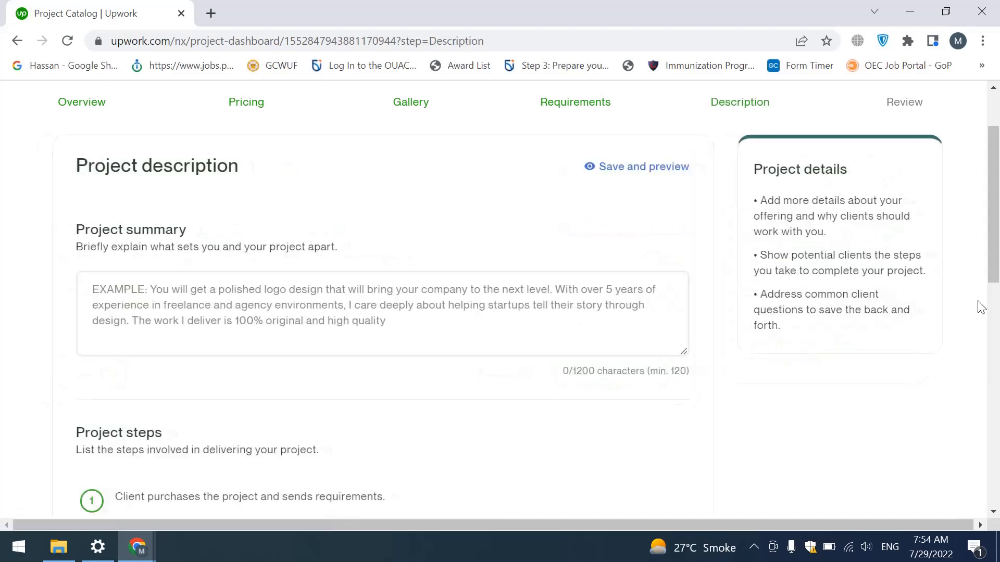
pyautogui.moveTo(996, 234)
pyautogui.mouseDown()
pyautogui.moveTo(995, 200)
pyautogui.moveTo(996, 247)
pyautogui.mouseUp()
# Begin the project summary with "You will get an amazing python project with full functionality and security with designing of database."
pyautogui.click(342, 296)
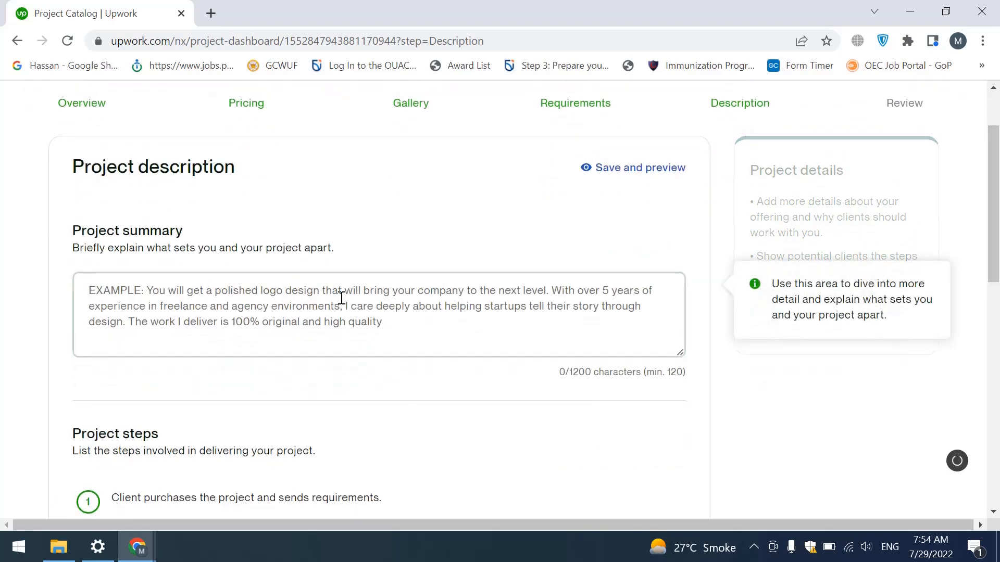
pyautogui.write('You ')
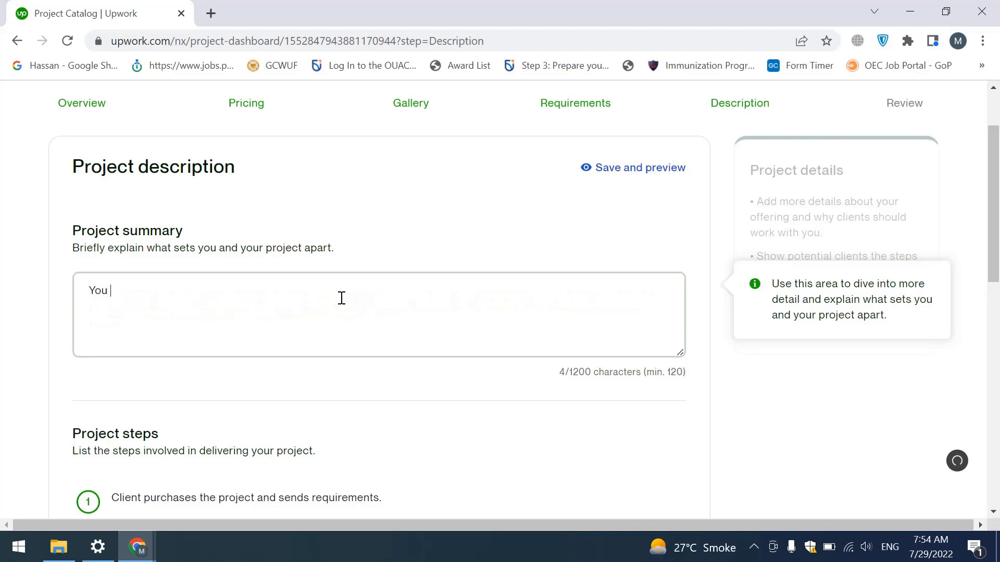
pyautogui.write('will get an amazi')
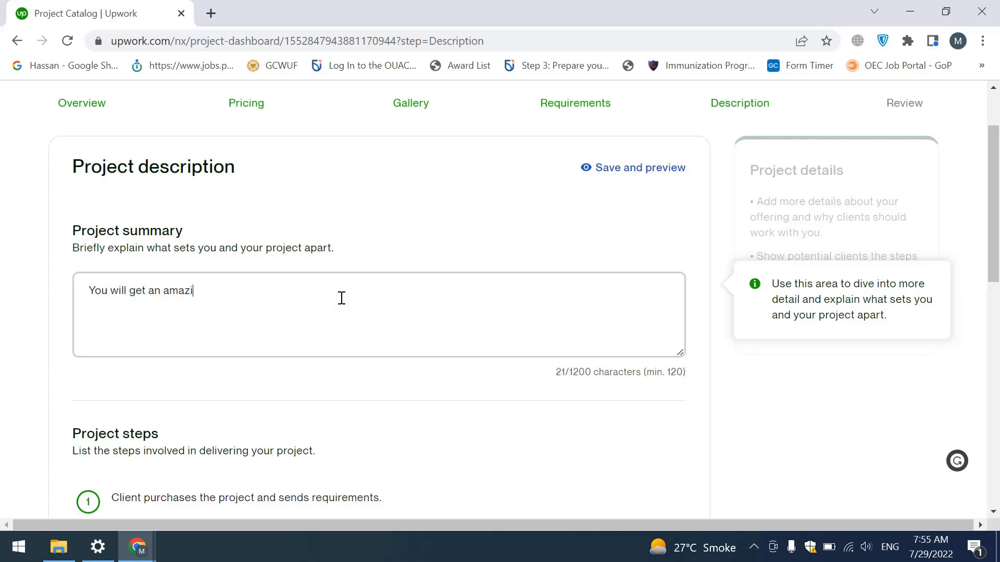
pyautogui.write('ng pytho')
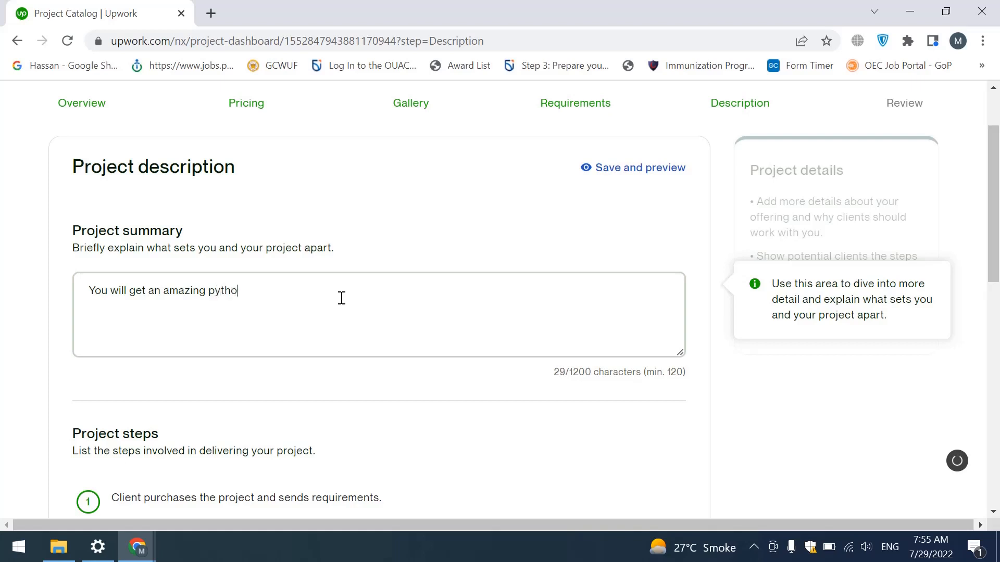
pyautogui.write('n project with f')
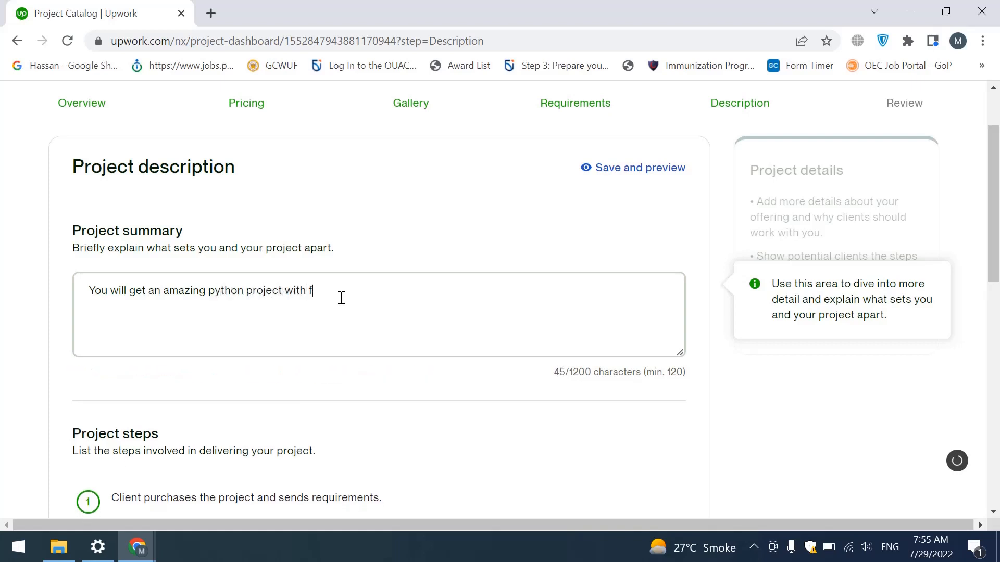
pyautogui.write('ull functionality and ')
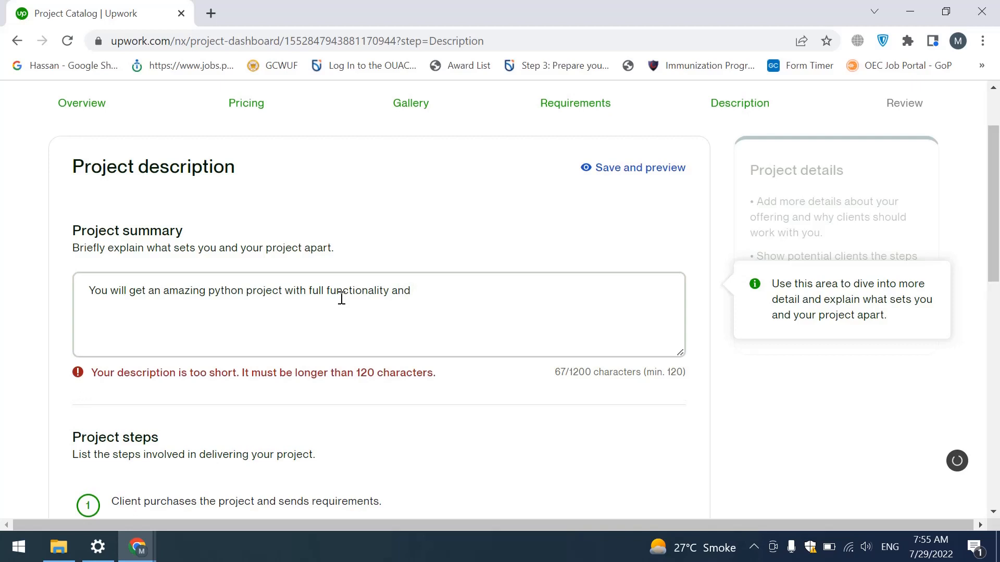
pyautogui.write('security ')
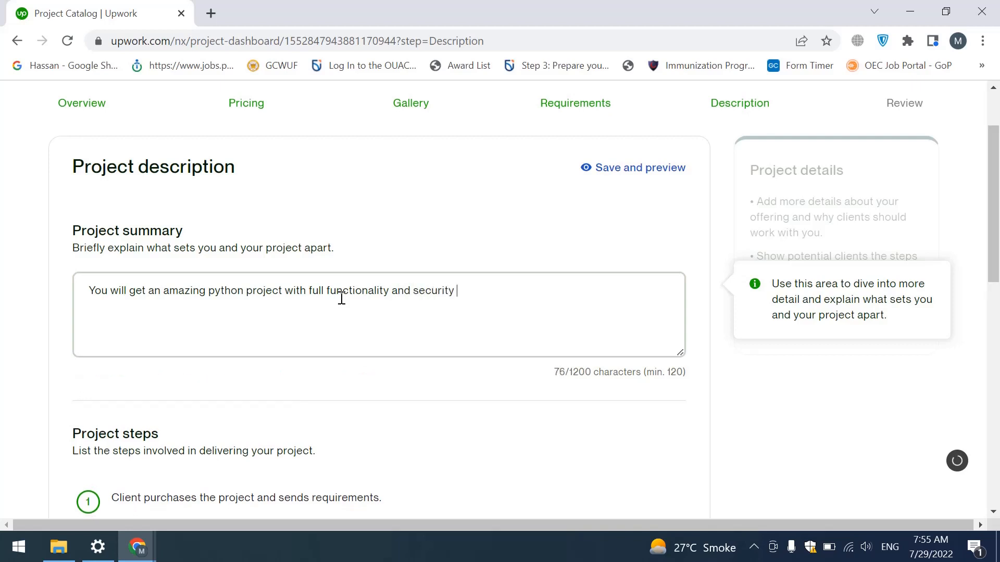
pyautogui.write('with designing')
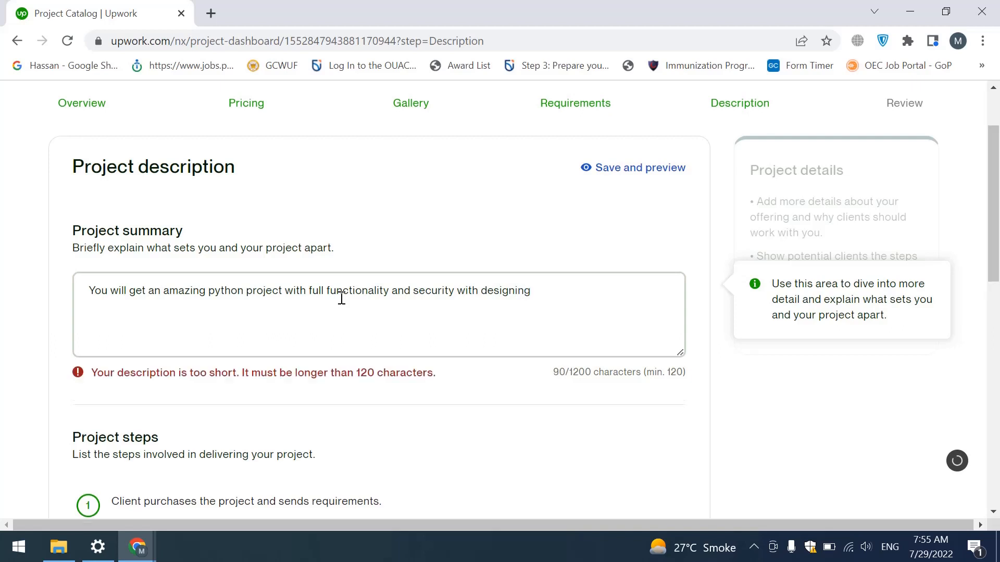
pyautogui.write(' of da')
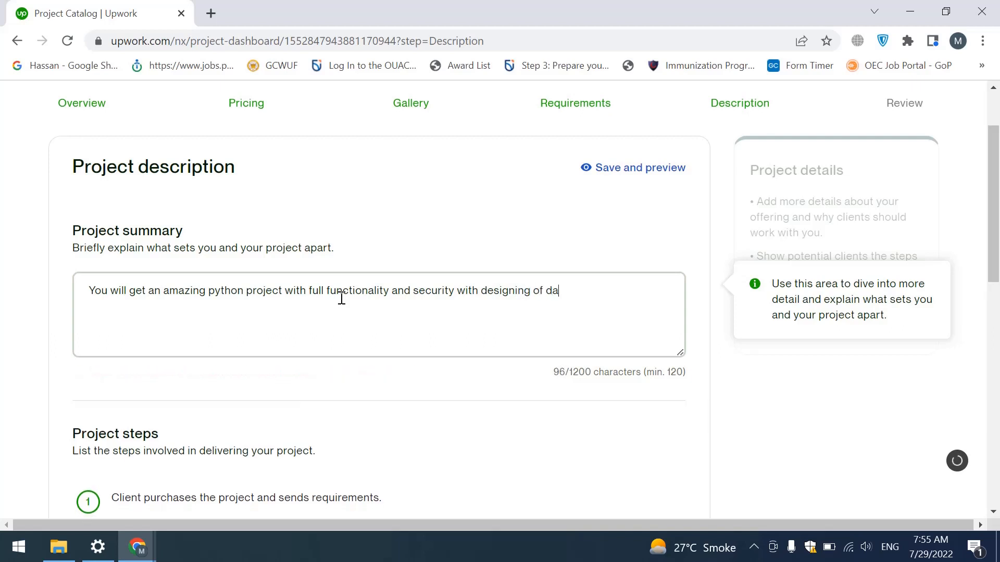
pyautogui.write('tabase')
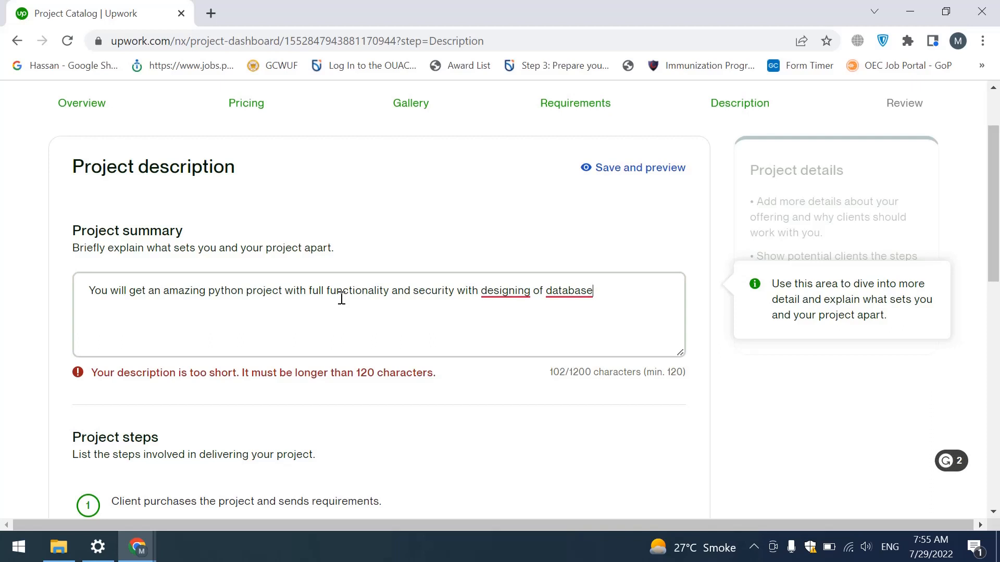
pyautogui.write('. ')
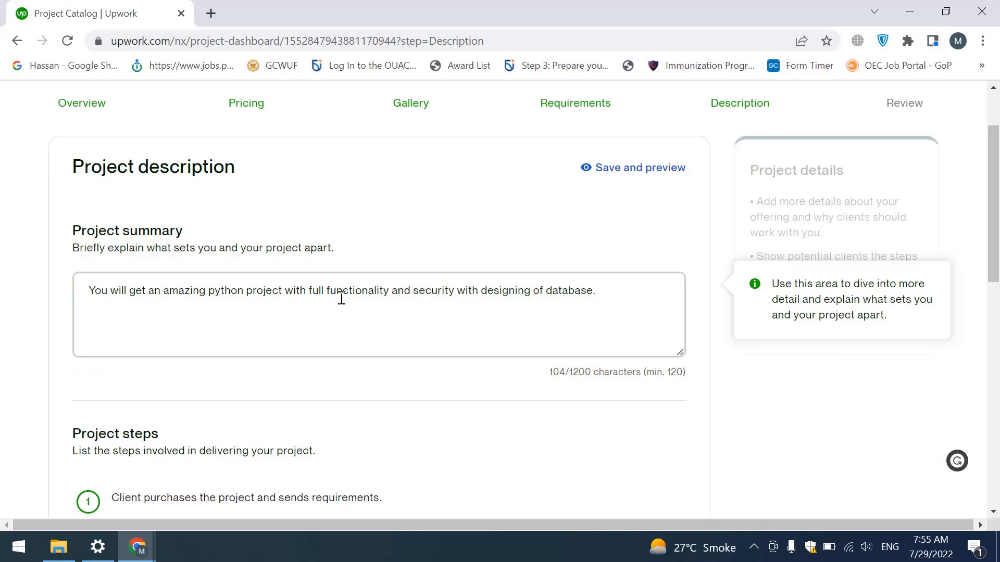
# Add a second summary sentence: "You will also get an amazing interface where you can use the project with easy steps."
pyautogui.write('I')
pyautogui.press('BackSpace')
pyautogui.press('BackSpace')
pyautogui.write('You ')
pyautogui.write('will')
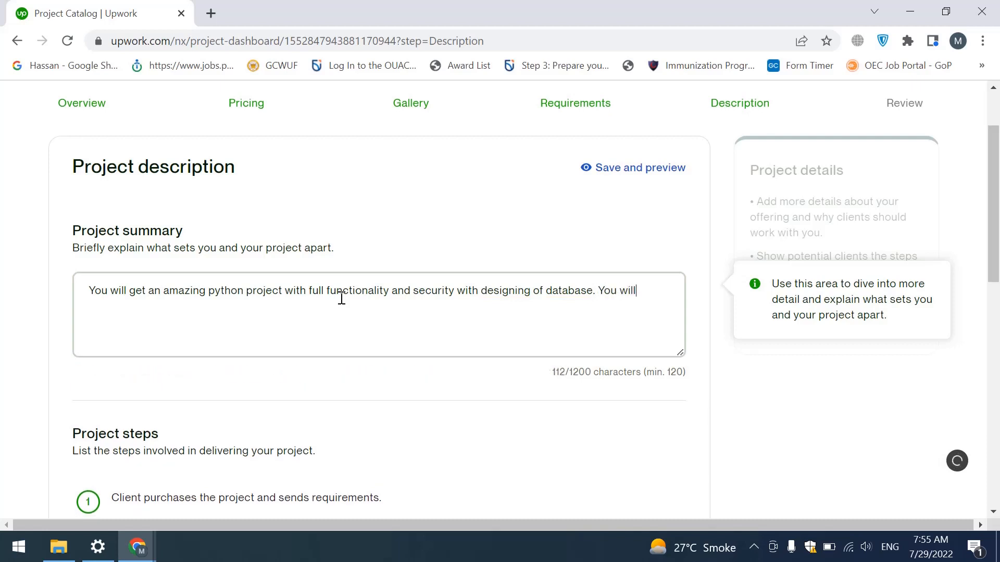
pyautogui.write(' also get an amz')
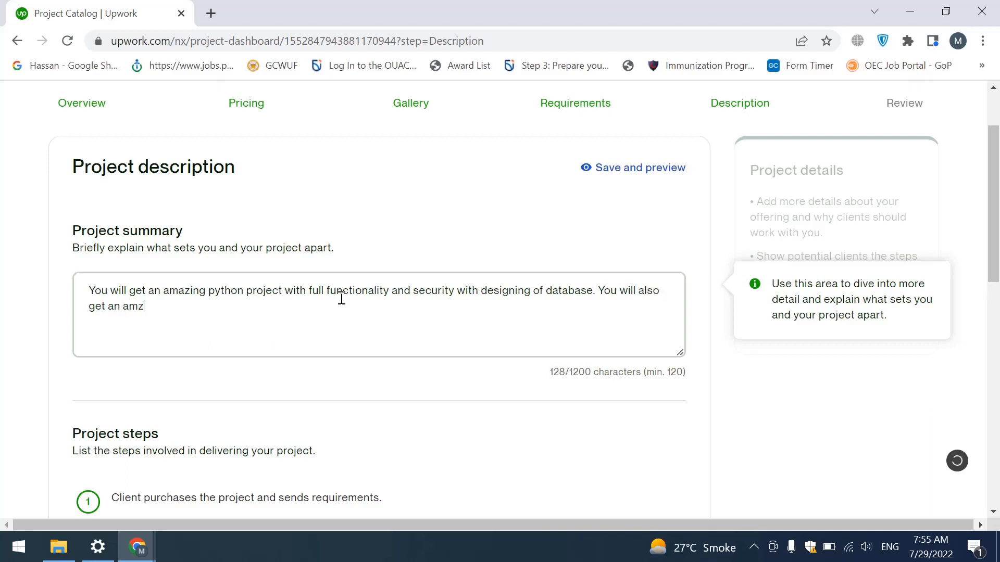
pyautogui.press('BackSpace')
pyautogui.write('azing interface wh')
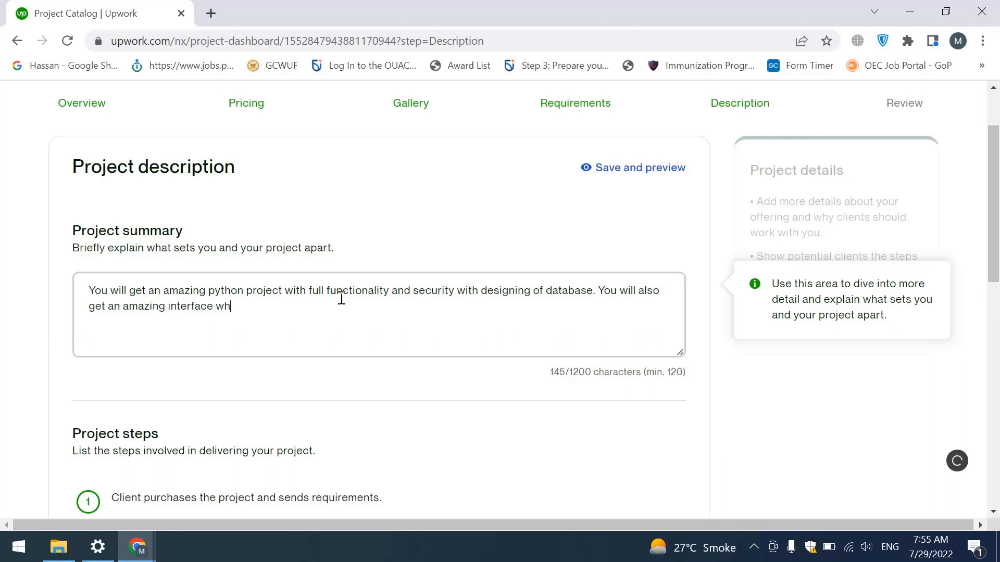
pyautogui.write('ere you can')
pyautogui.write('ue the project')
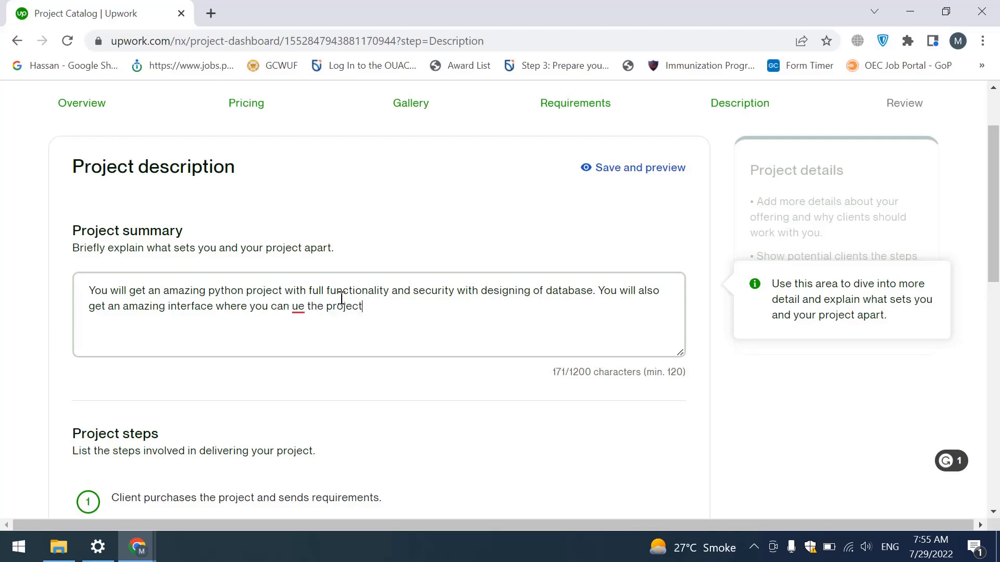
pyautogui.click(306, 306)
pyautogui.write('se the project ')
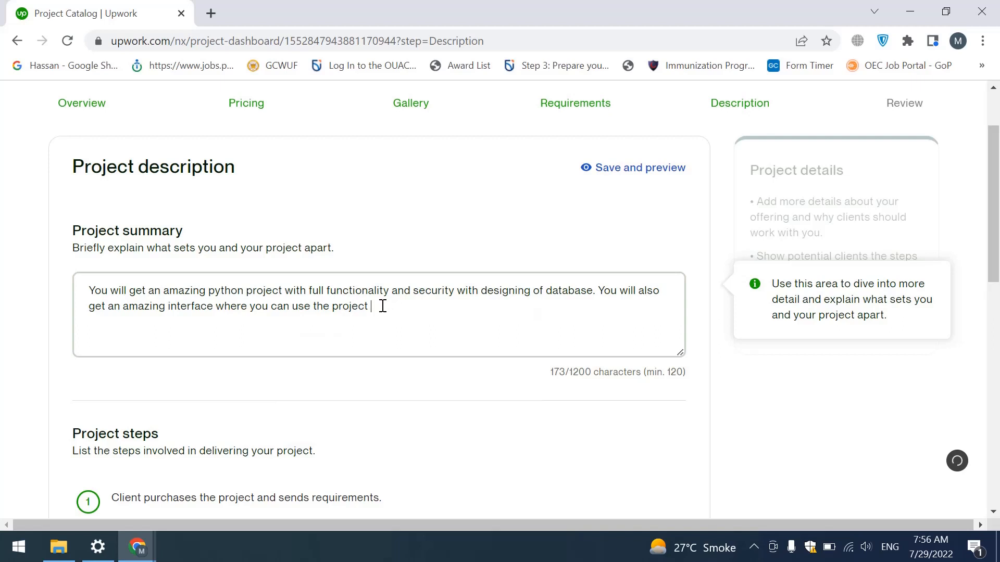
pyautogui.write('with easy steps.')
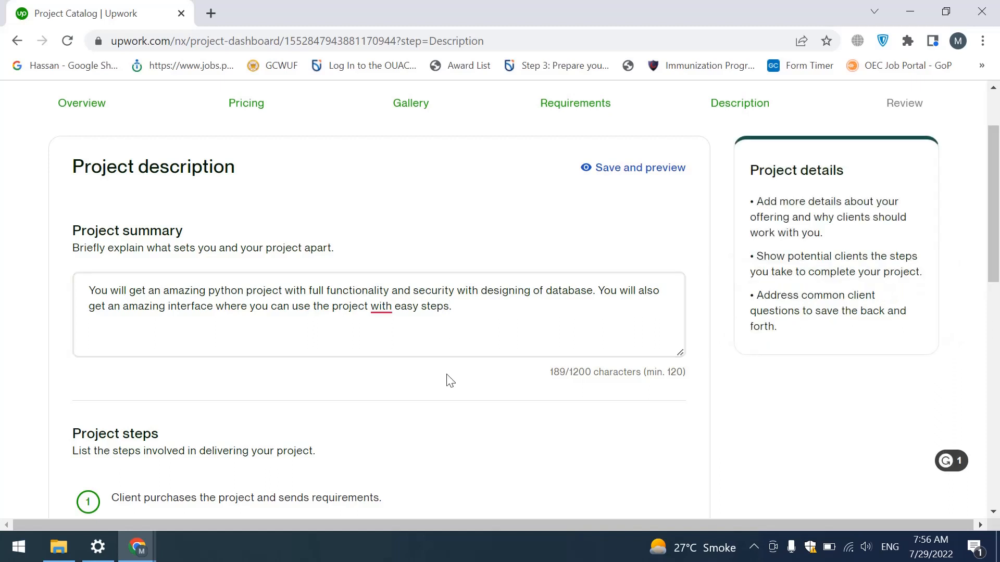
# Replace the preposition "with" before "easy steps" in the project summary with "in"
pyautogui.rightClick(381, 306)
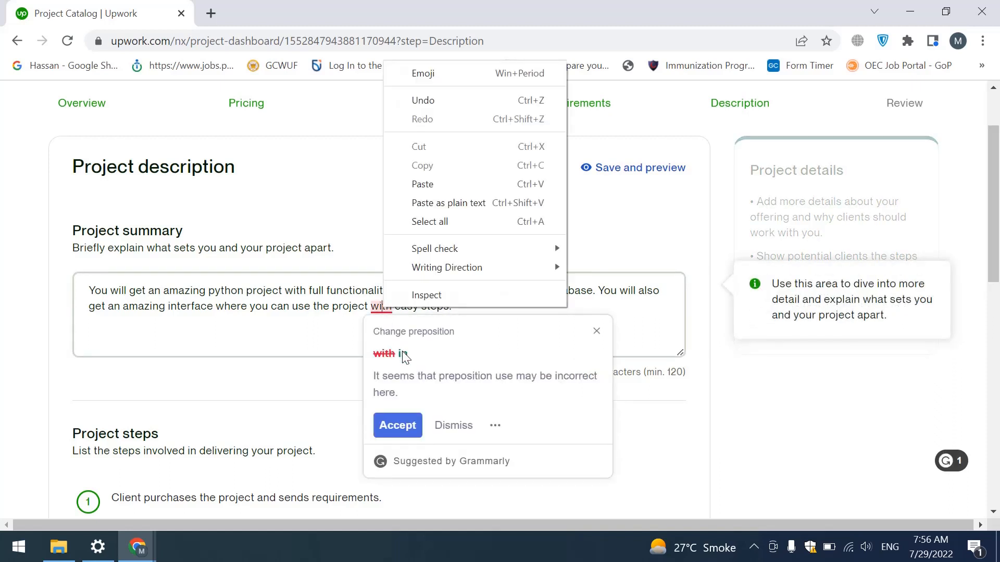
pyautogui.click(313, 333)
pyautogui.click(390, 307)
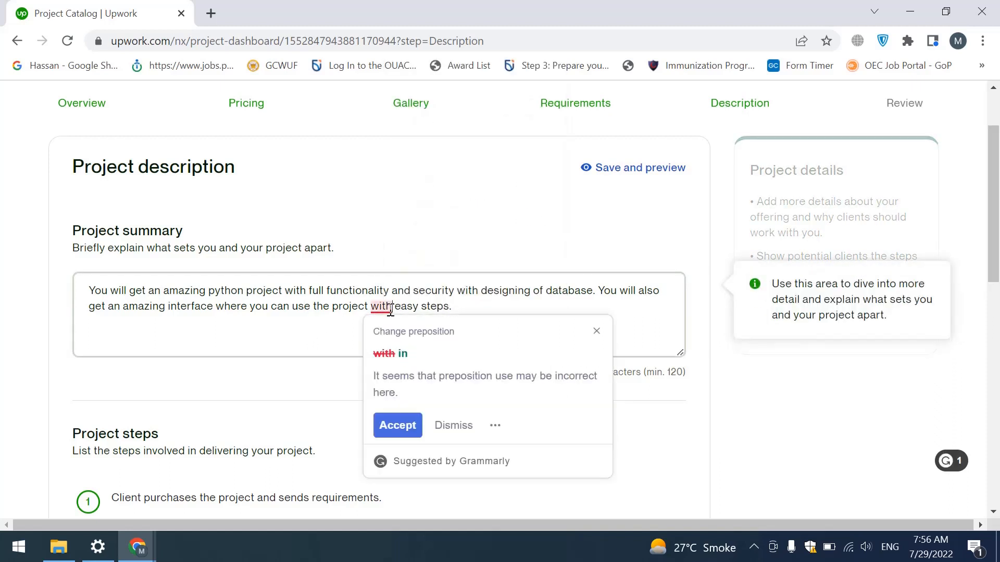
pyautogui.press('BackSpace')
pyautogui.press('BackSpace')
pyautogui.press('BackSpace')
pyautogui.press('BackSpace')
pyautogui.press('BackSpace')
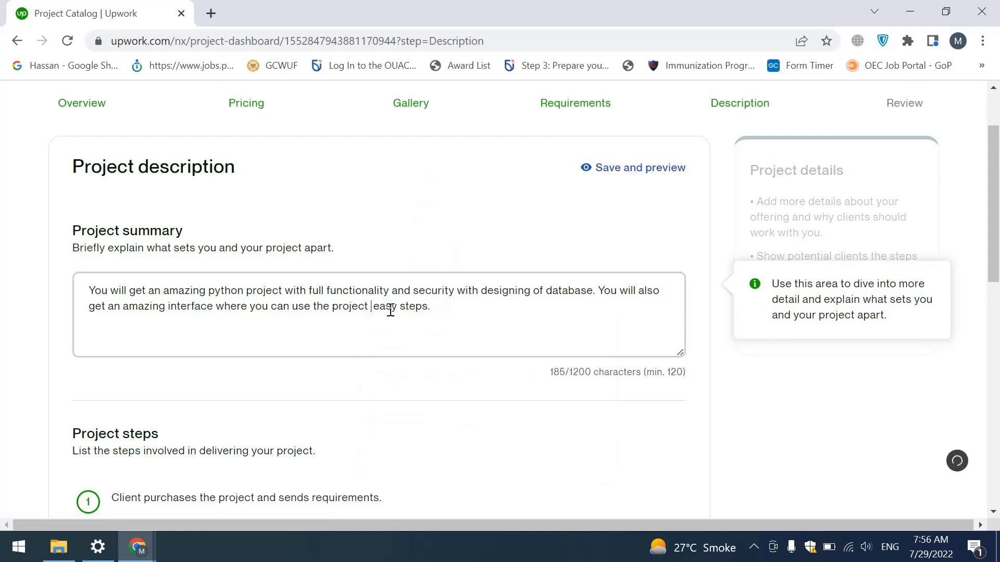
pyautogui.write('in')
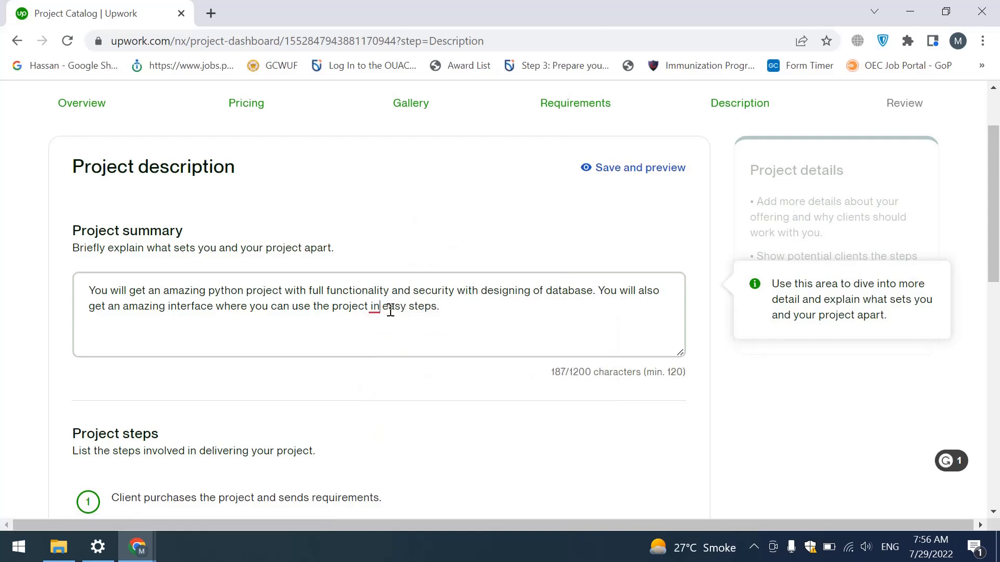
pyautogui.click(426, 401)
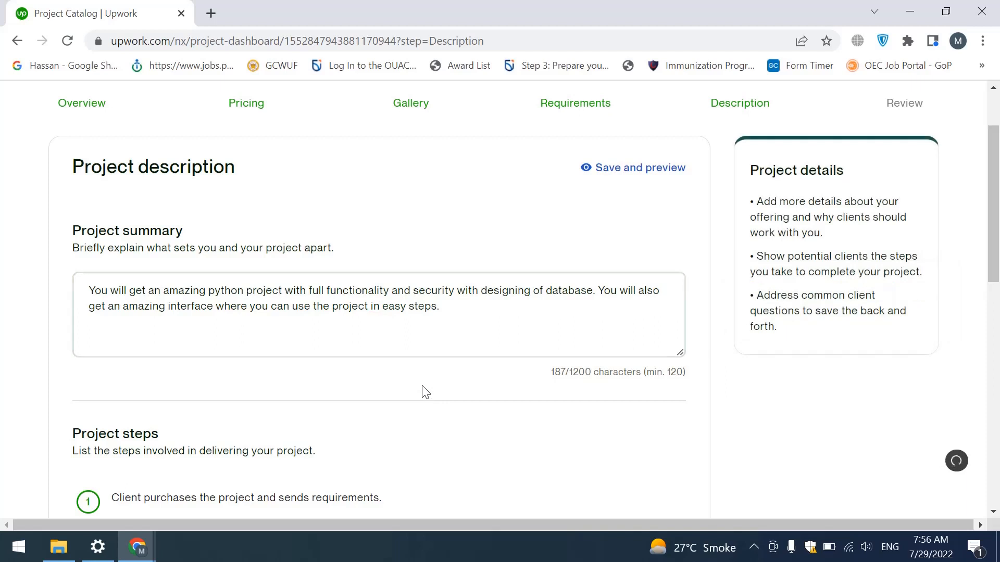
pyautogui.click(387, 323)
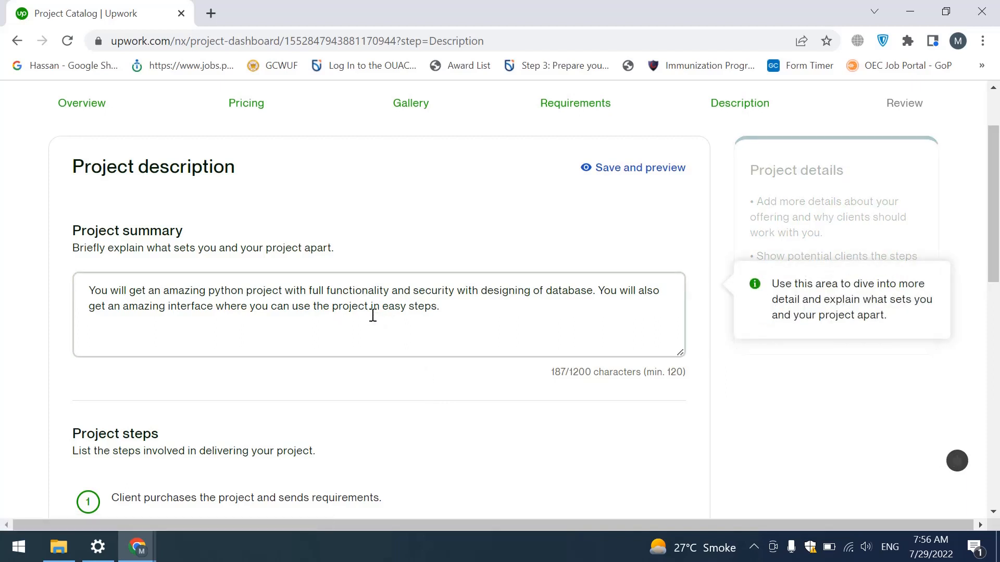
pyautogui.click(517, 386)
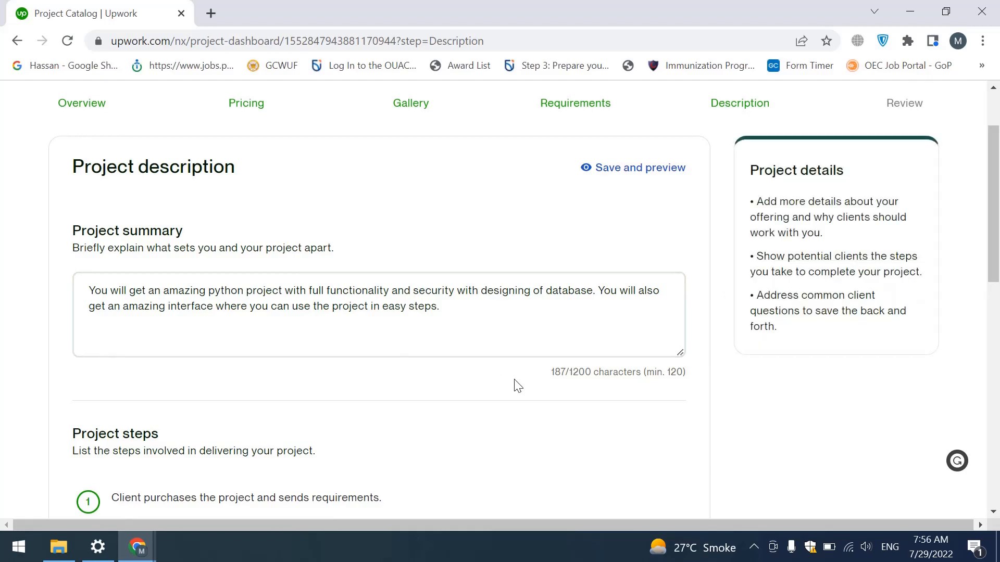
# Start a new project step under the freelancer's delivery stage and name it "Software Configuration"
pyautogui.moveTo(994, 214); pyautogui.dragTo(998, 306)
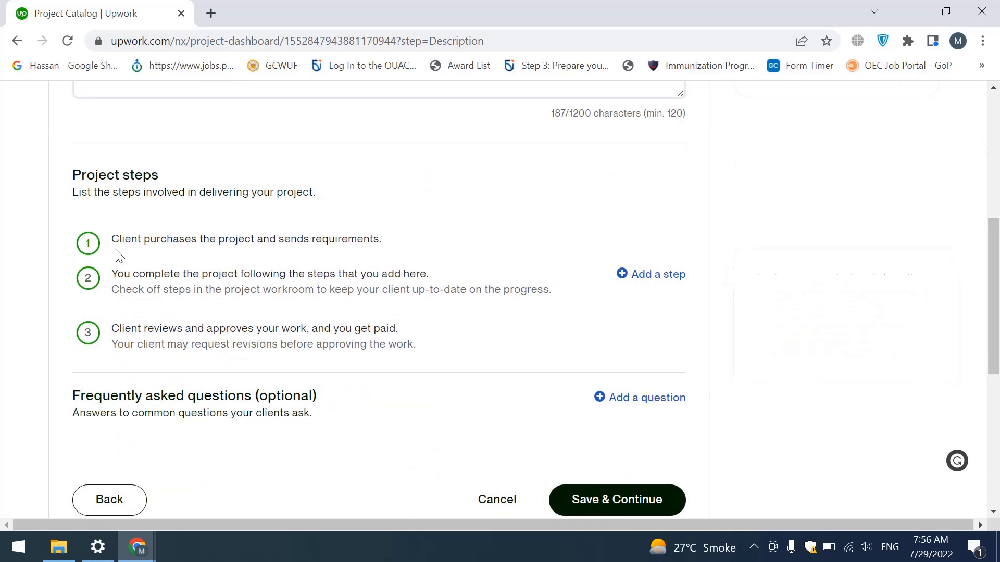
pyautogui.moveTo(288, 271)
pyautogui.moveTo(652, 281)
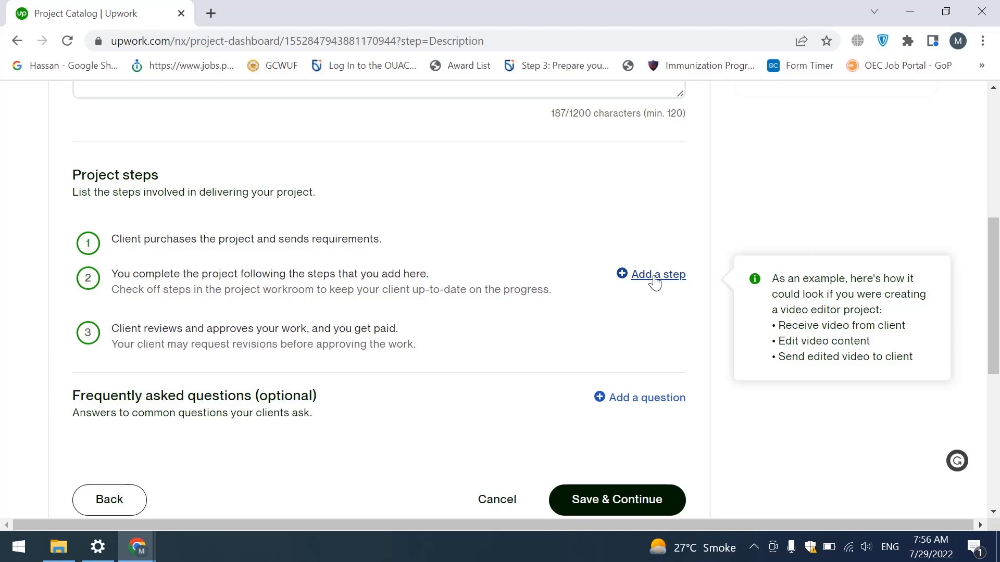
pyautogui.click(654, 283)
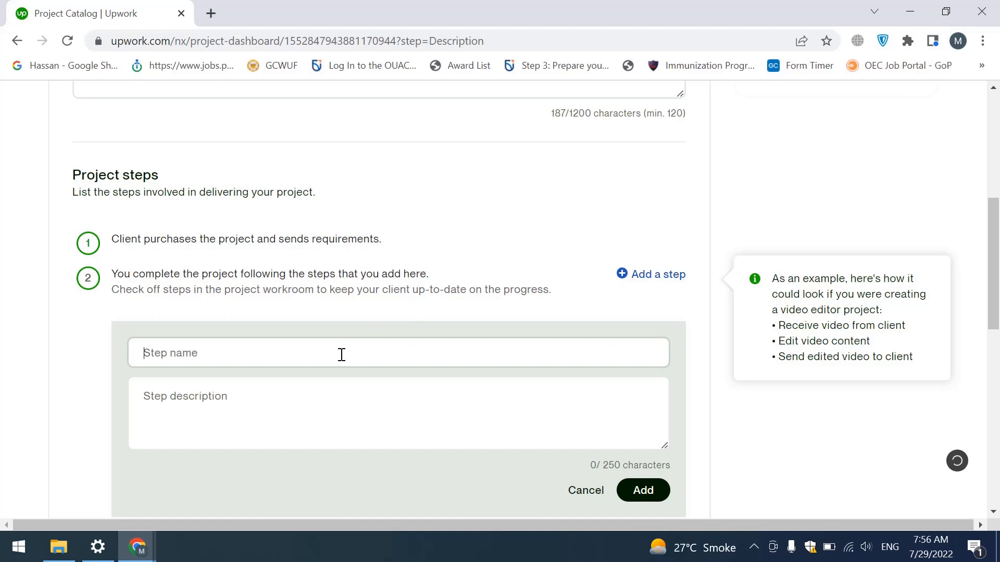
pyautogui.write('Software Configu')
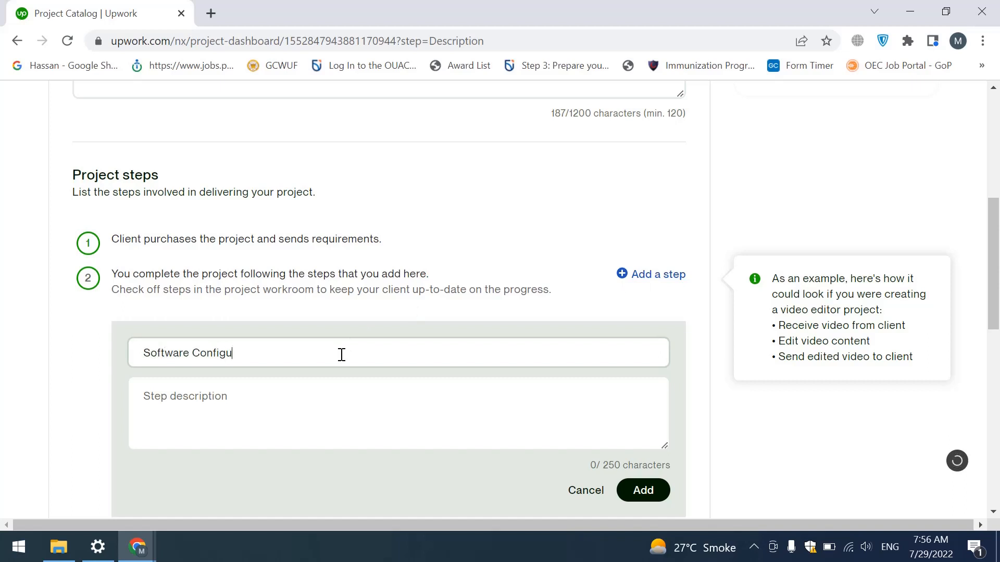
pyautogui.write('ration')
# Describe the project step as "To configure the software at client side with full functionality." and add it to the list
pyautogui.click(273, 405)
pyautogui.write('To c')
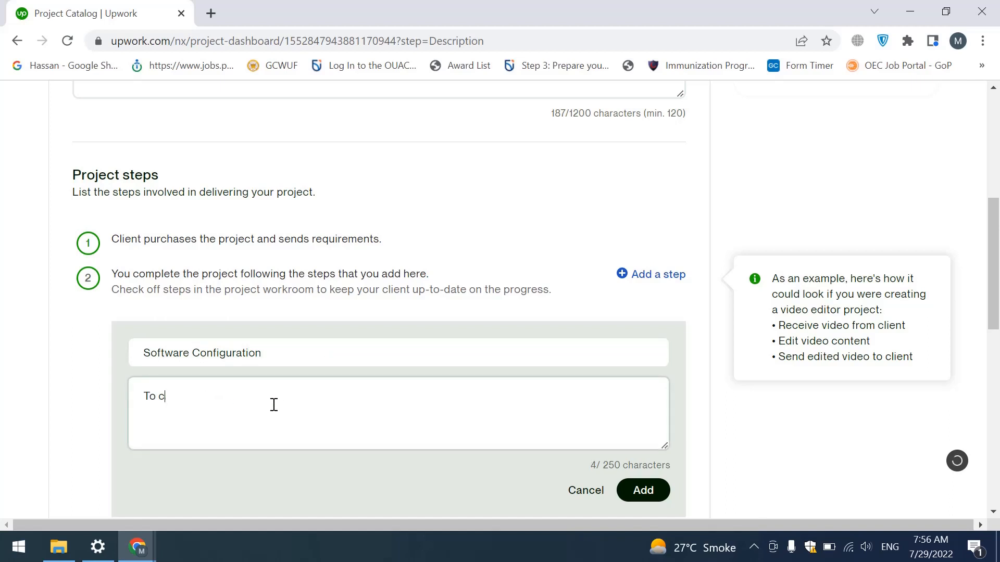
pyautogui.write('onfigure the software at client')
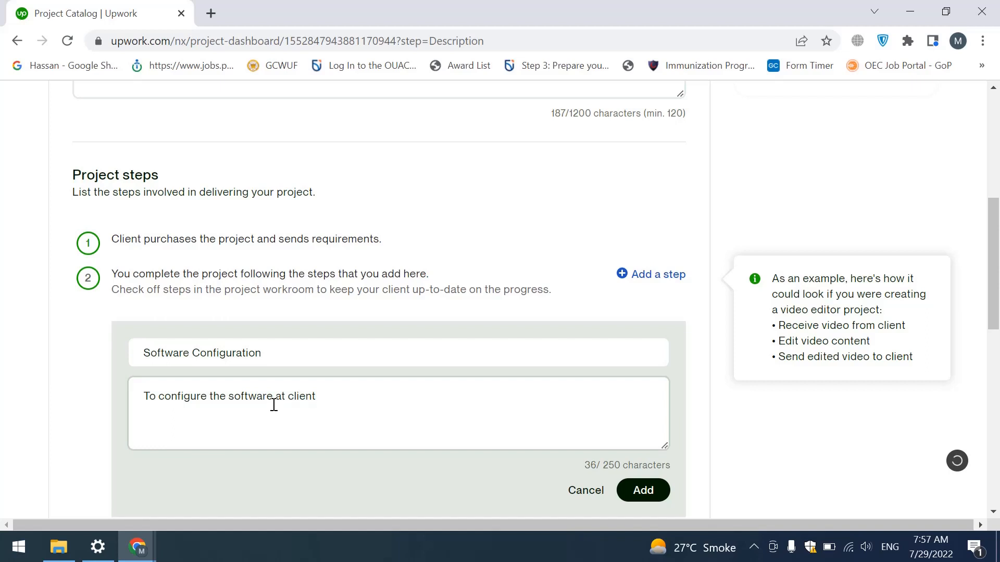
pyautogui.write(' side with full functionality')
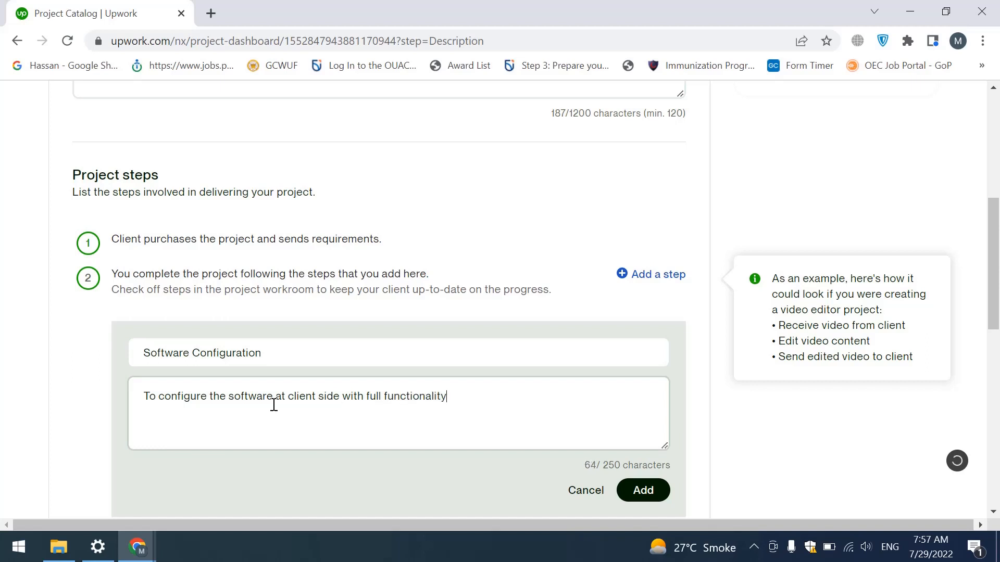
pyautogui.write('.')
pyautogui.scroll(-2, 696, 371)
pyautogui.click(643, 398)
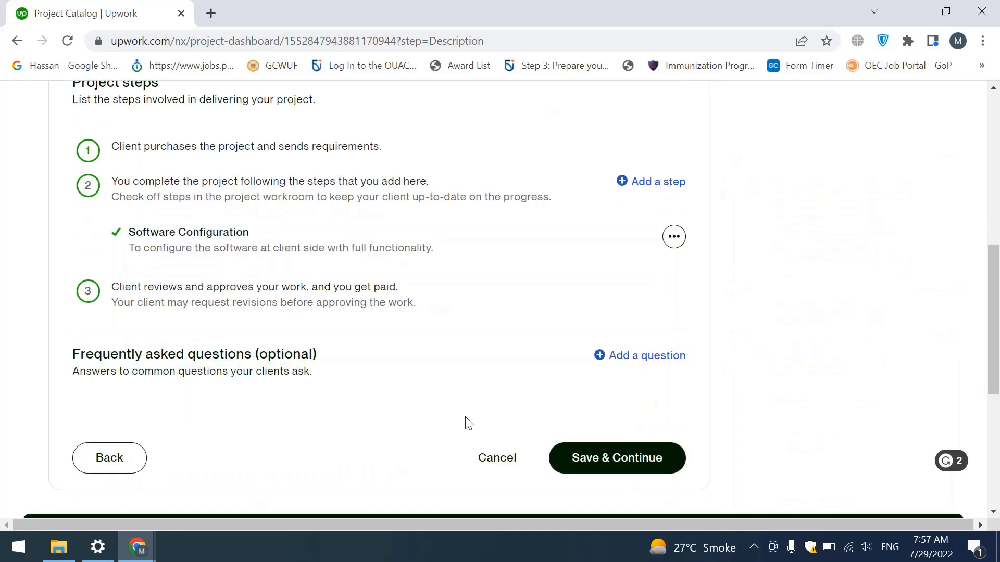
# Save the description to reach the Review stage and set the maximum number of simultaneous projects to 1
pyautogui.moveTo(188, 395)
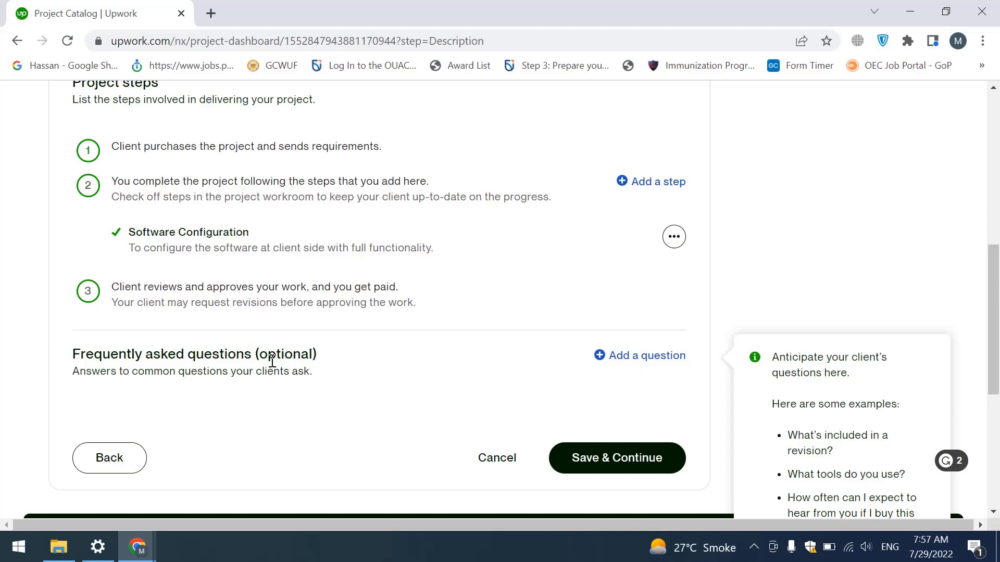
pyautogui.click(608, 465)
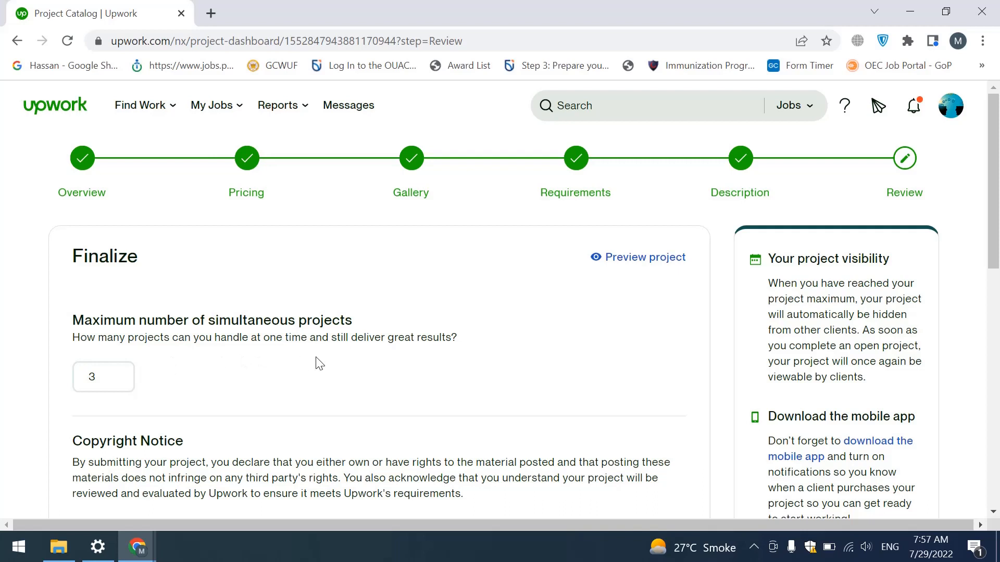
pyautogui.click(104, 382)
pyautogui.press('BackSpace')
pyautogui.write('1')
pyautogui.scroll(-3, 994, 276)
pyautogui.scroll(-1, 994, 281)
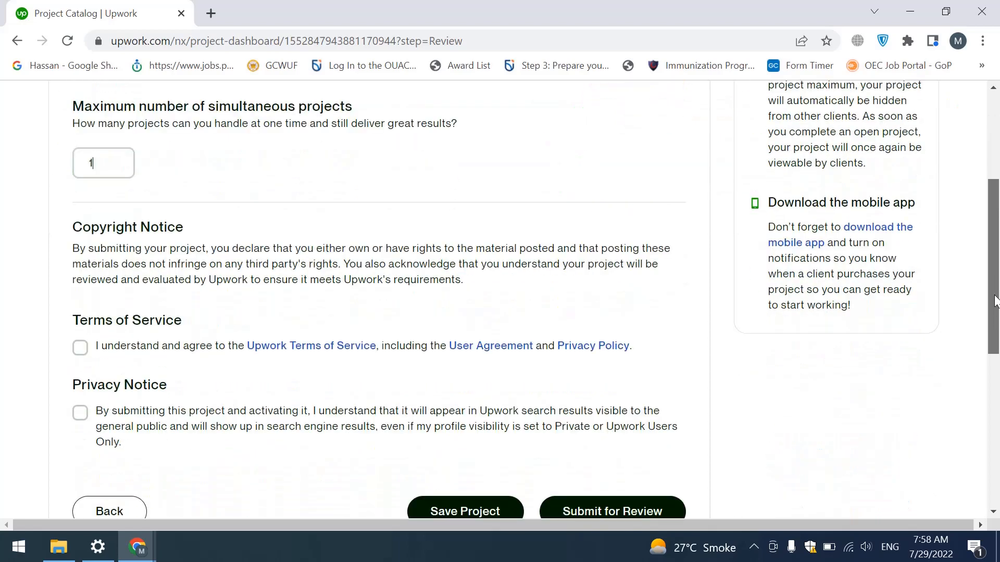
# Accept the Terms of Service and the Privacy Notice, submit the project for review and confirm sending it
pyautogui.click(84, 349)
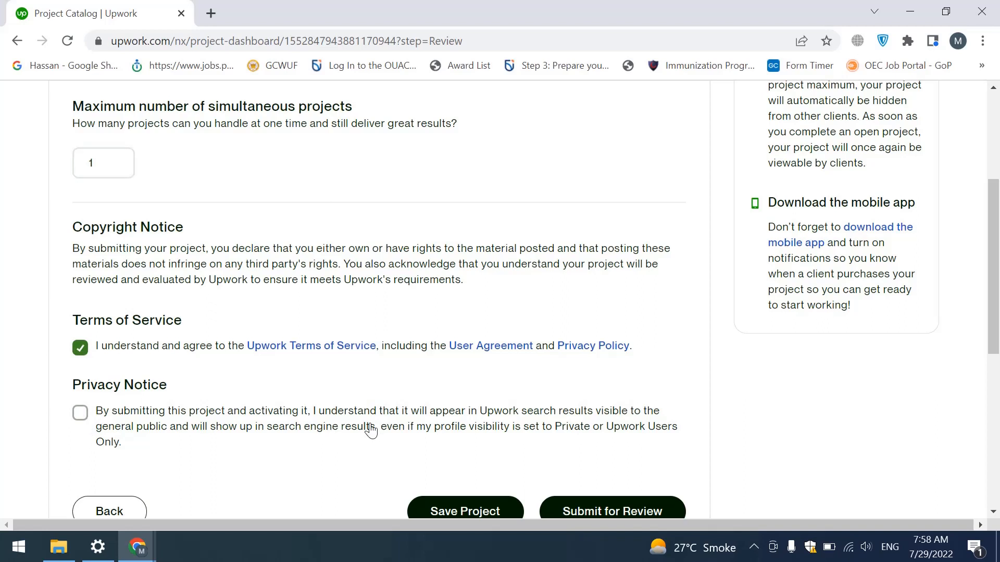
pyautogui.click(81, 415)
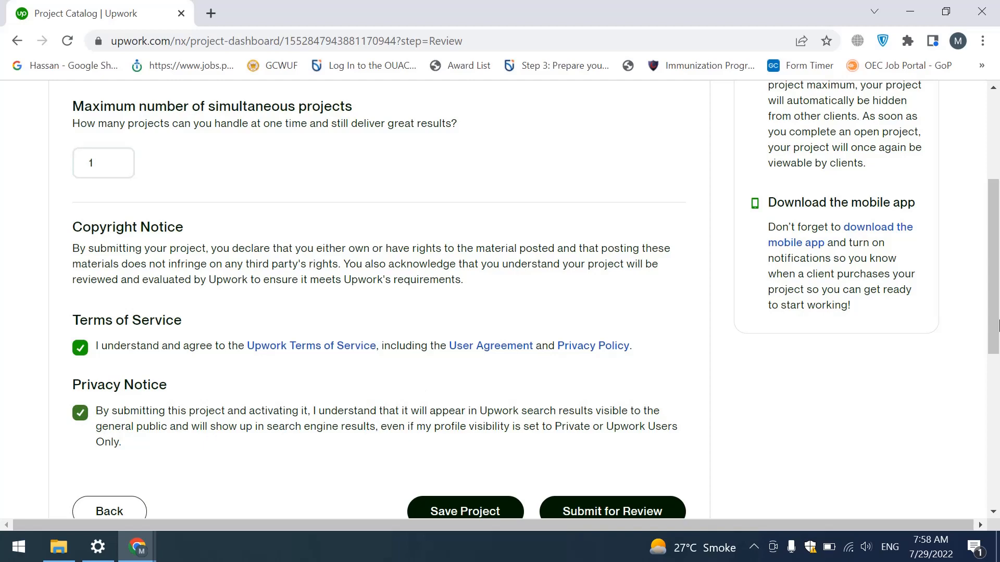
pyautogui.scroll(-1, 997, 325)
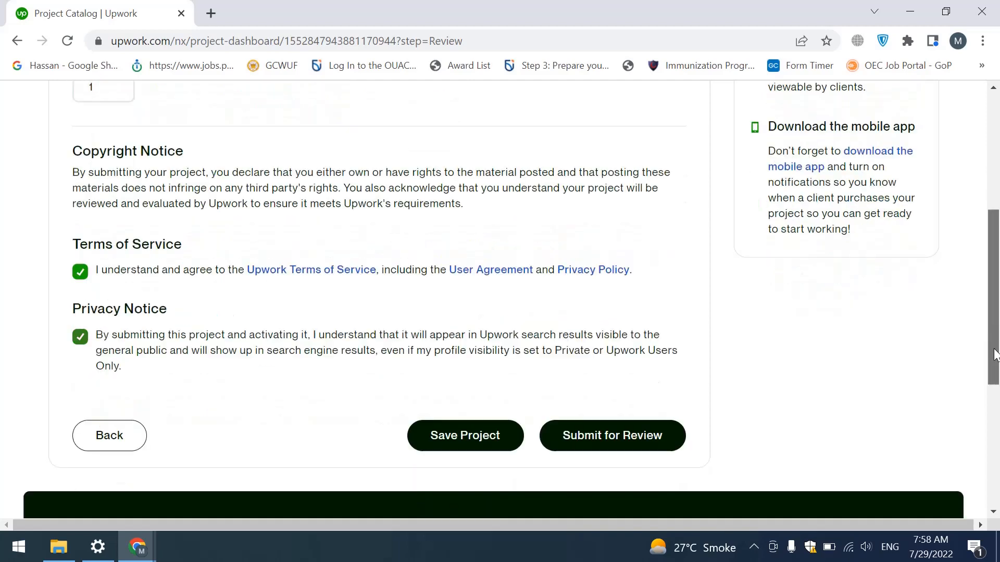
pyautogui.click(610, 441)
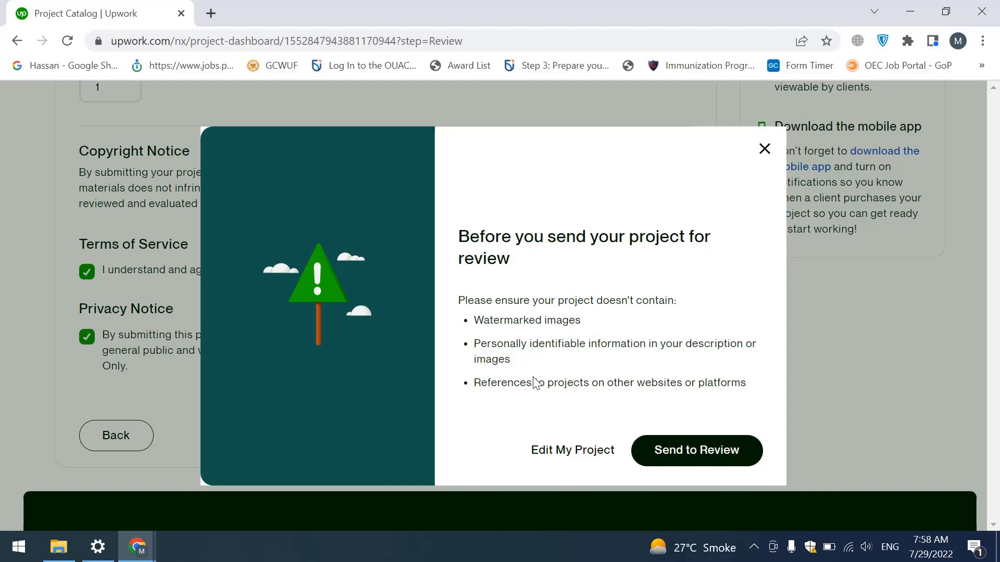
pyautogui.click(683, 453)
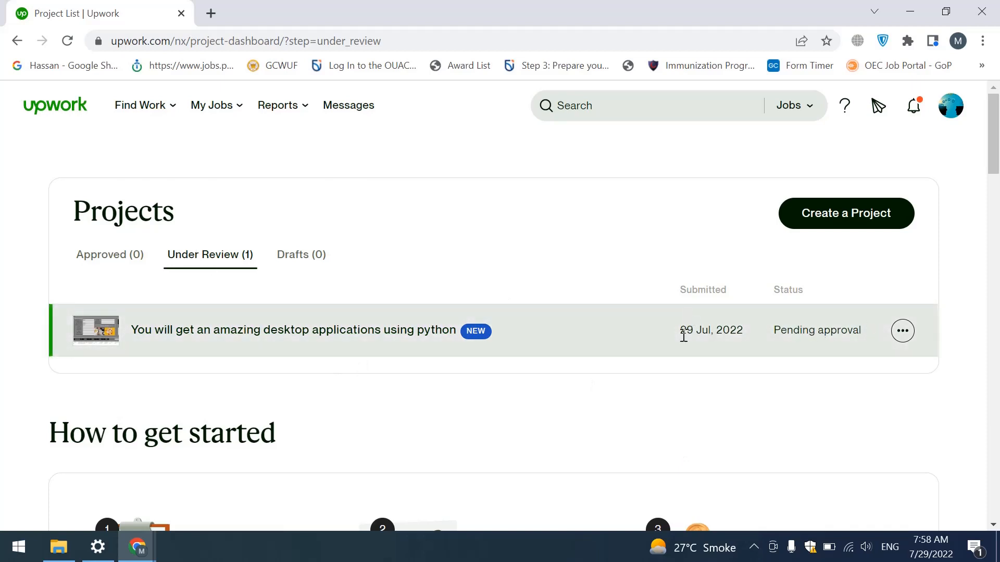
# Check the submitted project's submission date and status among the projects under review, and look through the approved projects
pyautogui.moveTo(679, 333); pyautogui.dragTo(720, 339)
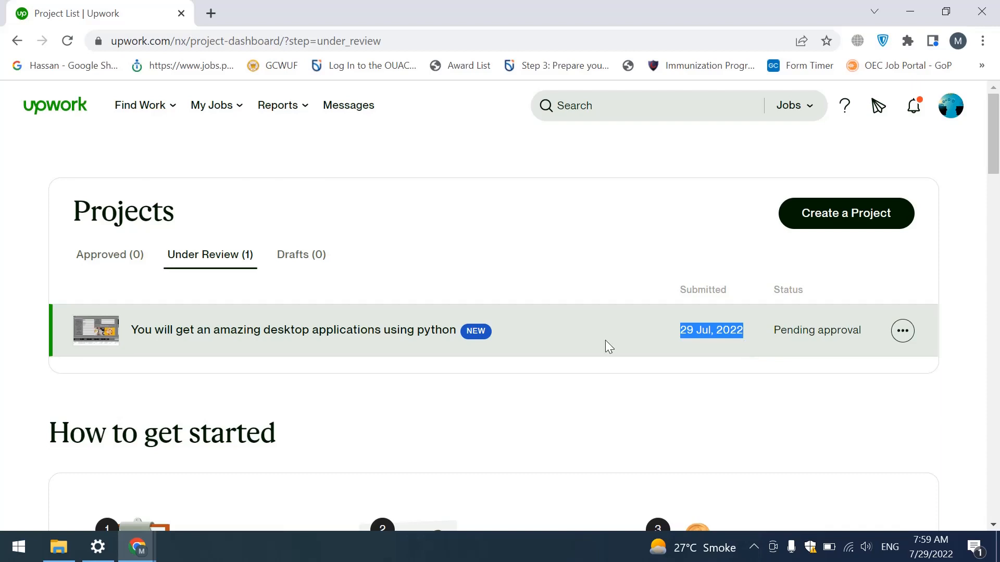
pyautogui.click(113, 257)
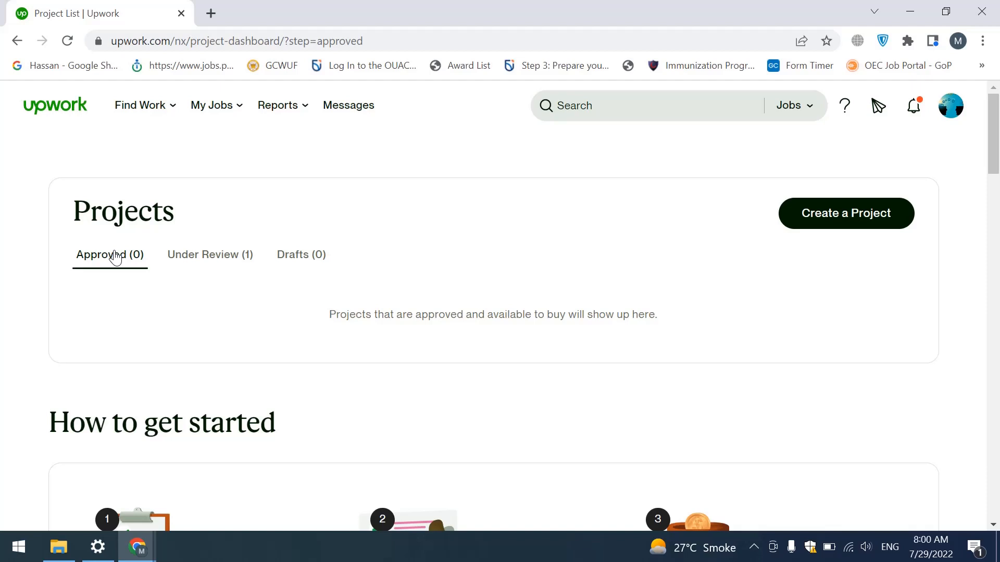
pyautogui.click(217, 258)
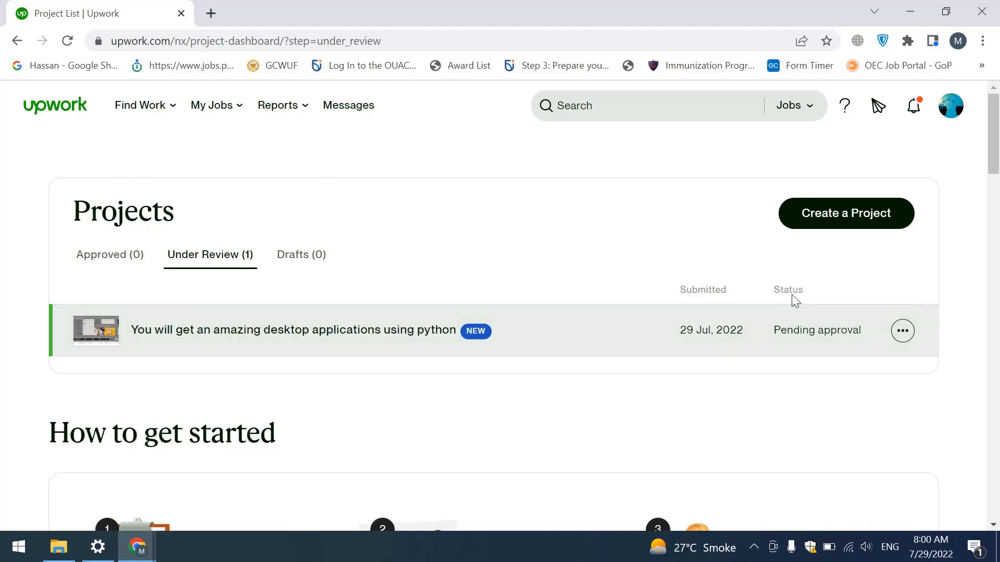
pyautogui.doubleClick(781, 330)
pyautogui.moveTo(831, 328); pyautogui.dragTo(863, 328)
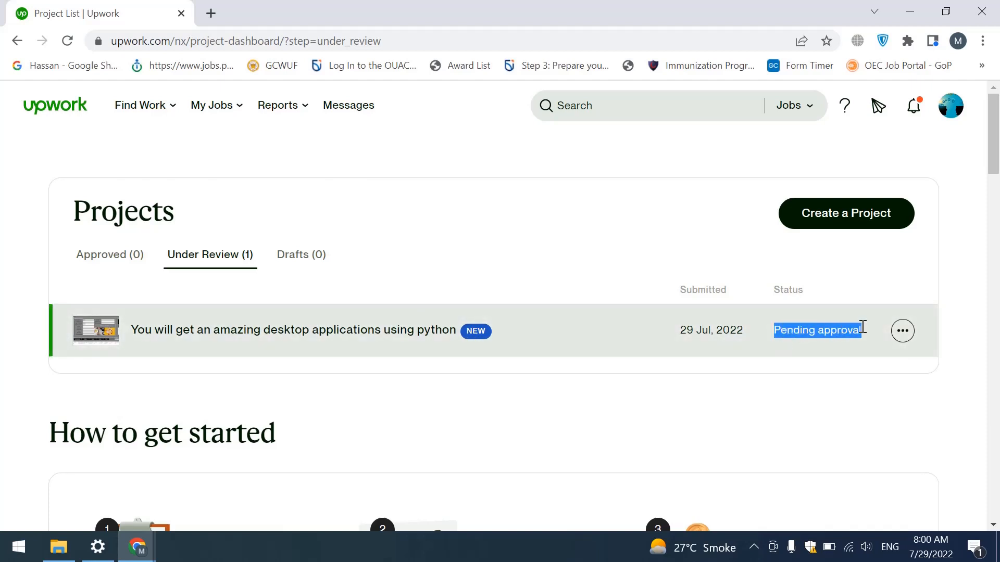
pyautogui.click(116, 258)
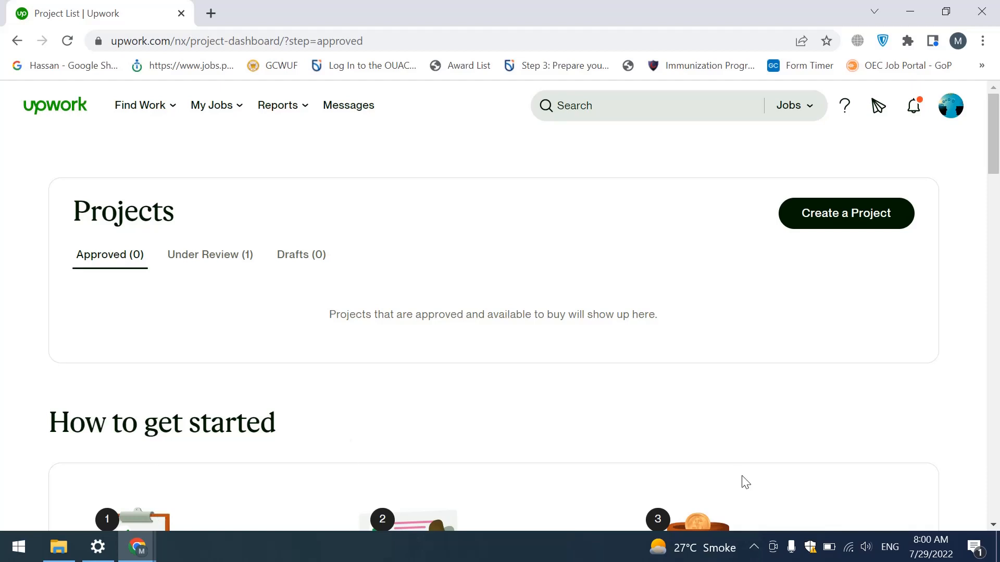
pyautogui.click(753, 549)
pyautogui.click(786, 482)
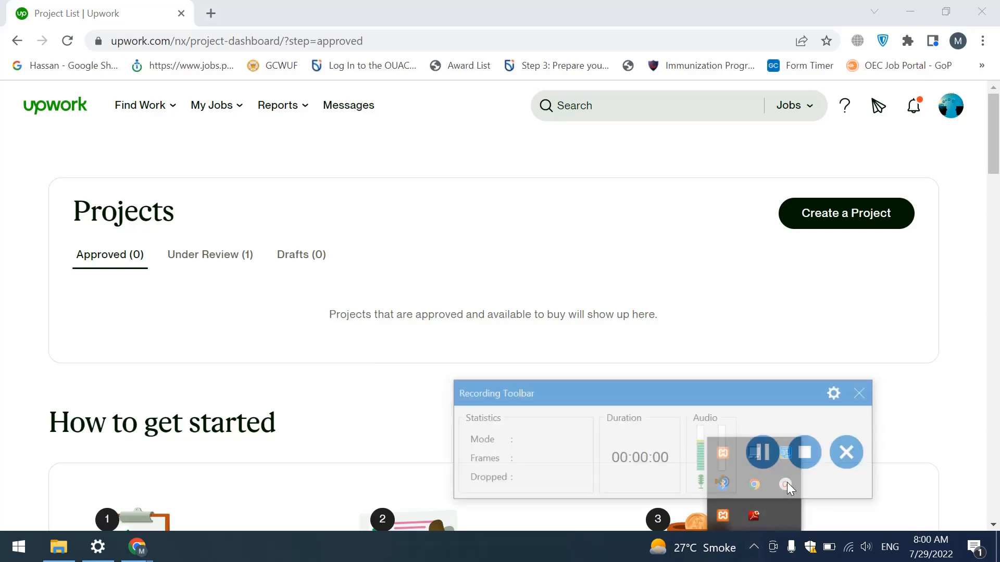